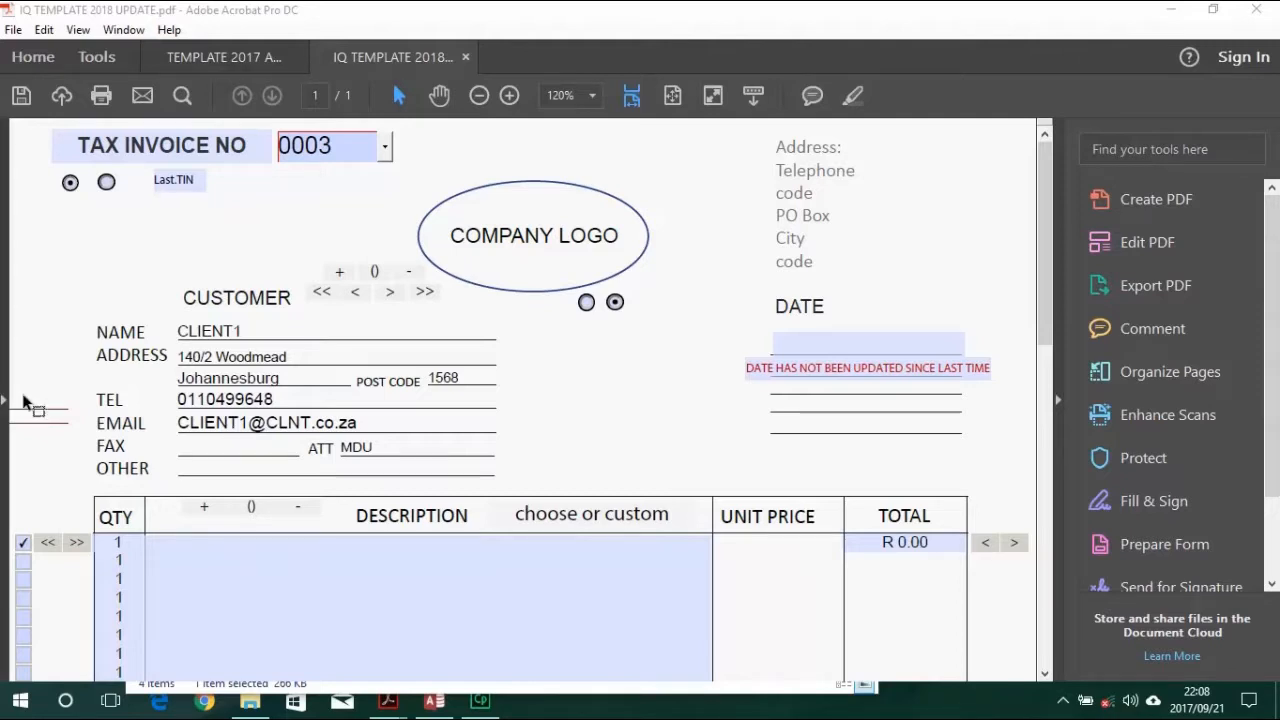
Switch the form from tax invoice to quotation and choose quotation number 0007.
{"action": "left_click", "coordinate": [108, 183]}
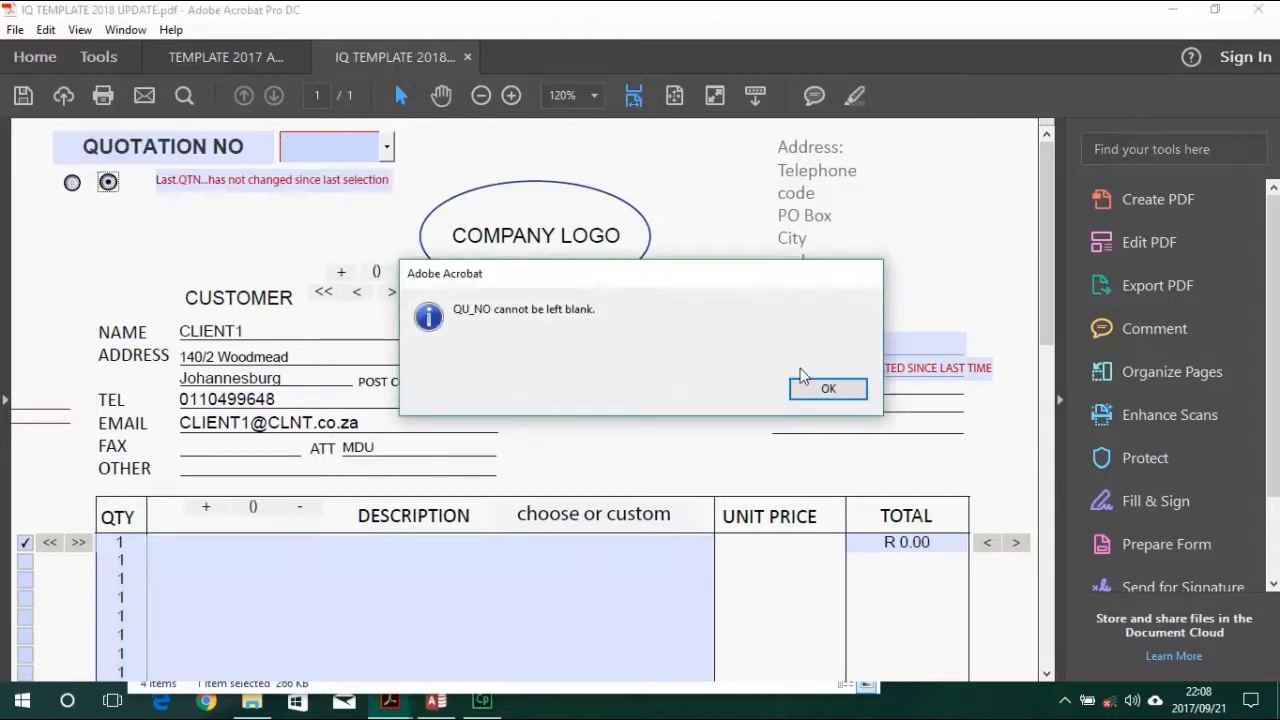
{"action": "left_click", "coordinate": [825, 390]}
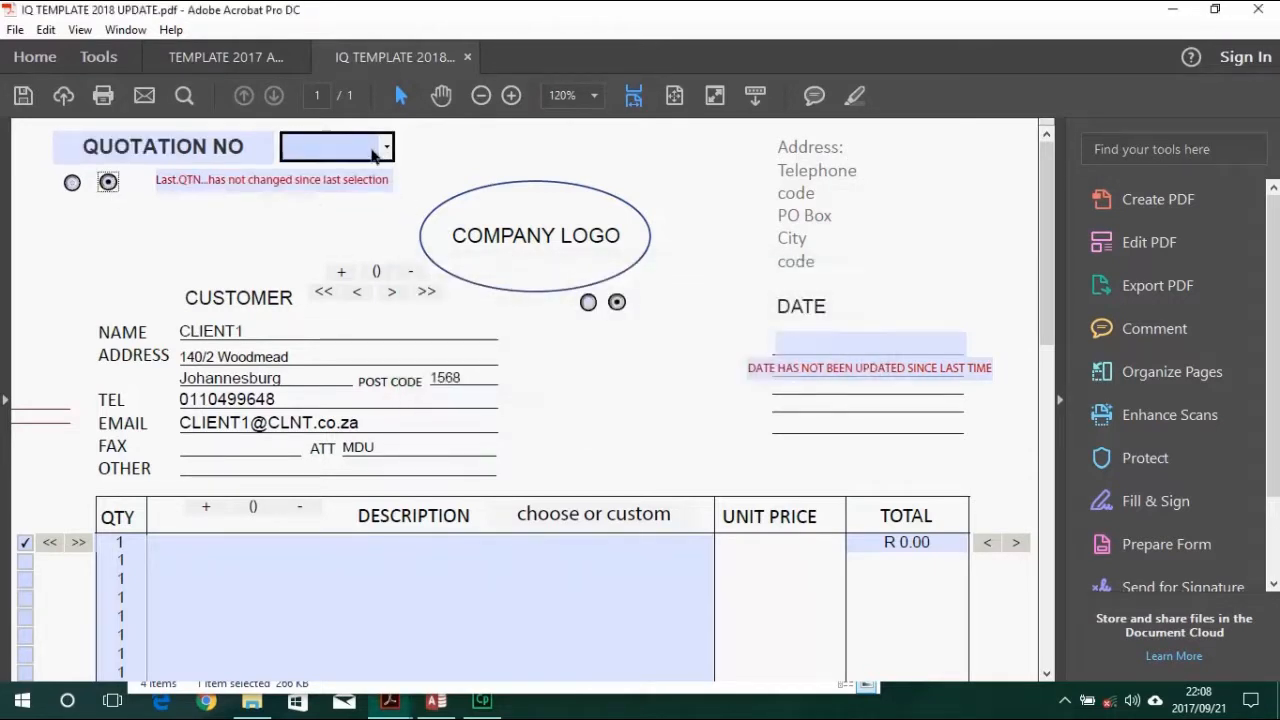
{"action": "left_click", "coordinate": [386, 152]}
{"action": "left_click", "coordinate": [380, 157]}
{"action": "left_click", "coordinate": [338, 178]}
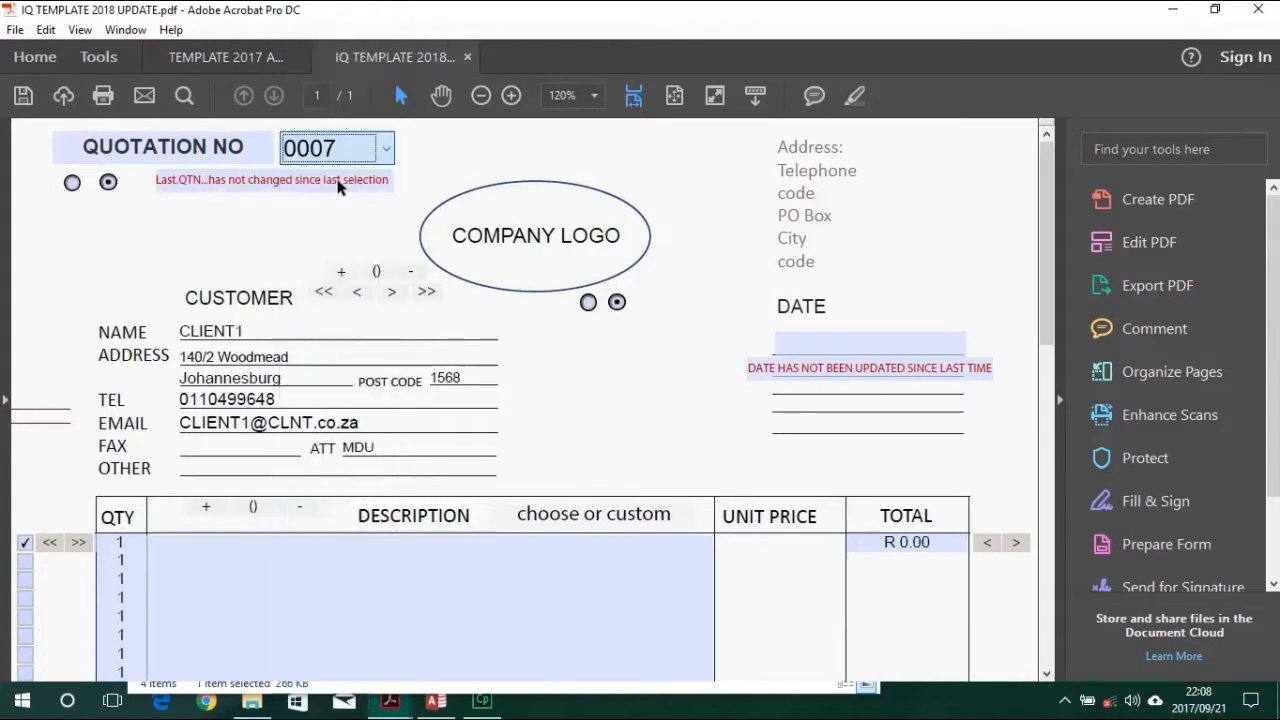
{"action": "scroll", "coordinate": [720, 410], "scroll_direction": "down", "scroll_amount": 10}
{"action": "scroll", "coordinate": [710, 403], "scroll_direction": "up", "scroll_amount": 10}
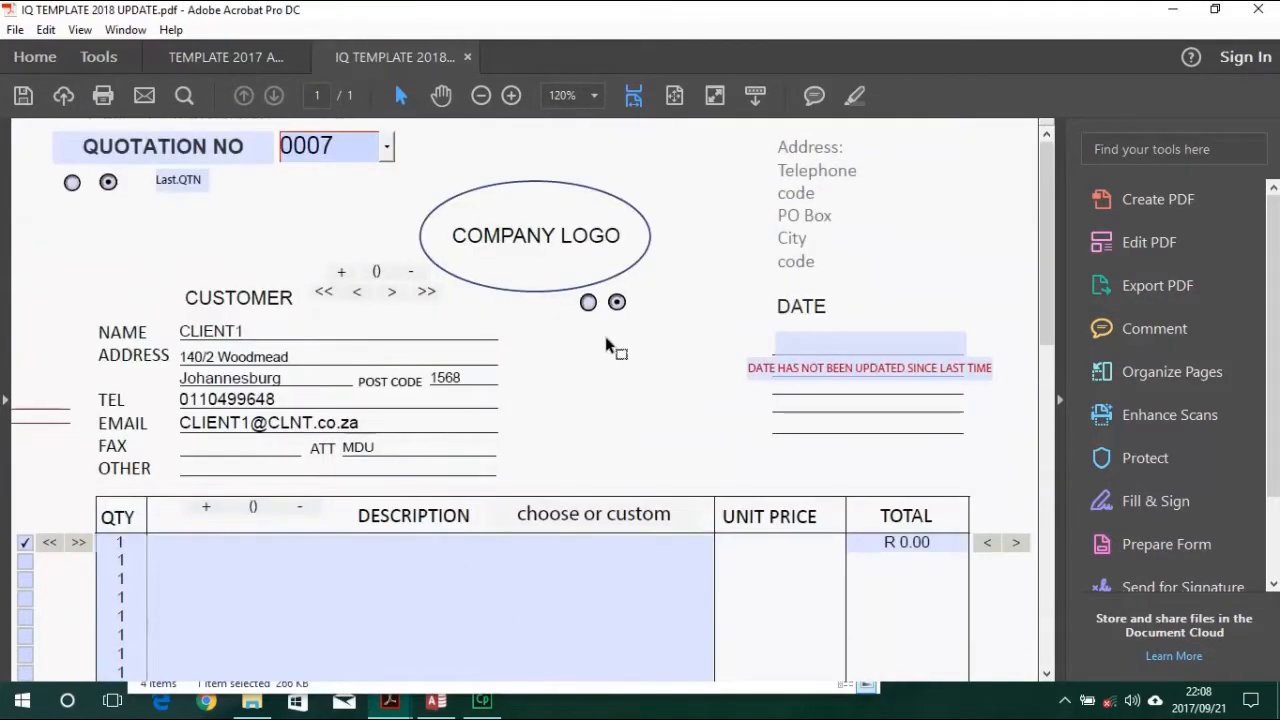
Show the product selector under the company logo, browse one product forward and back, and hide the selector again.
{"action": "left_click", "coordinate": [588, 302]}
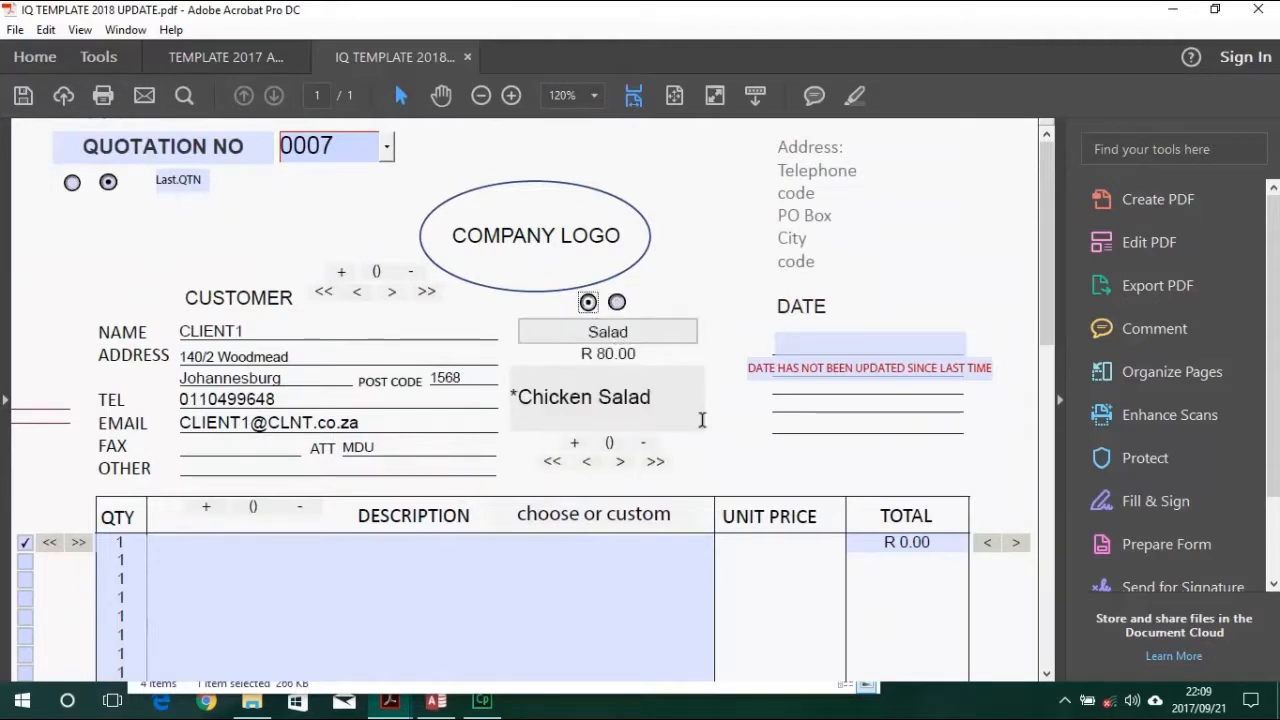
{"action": "left_click", "coordinate": [618, 464]}
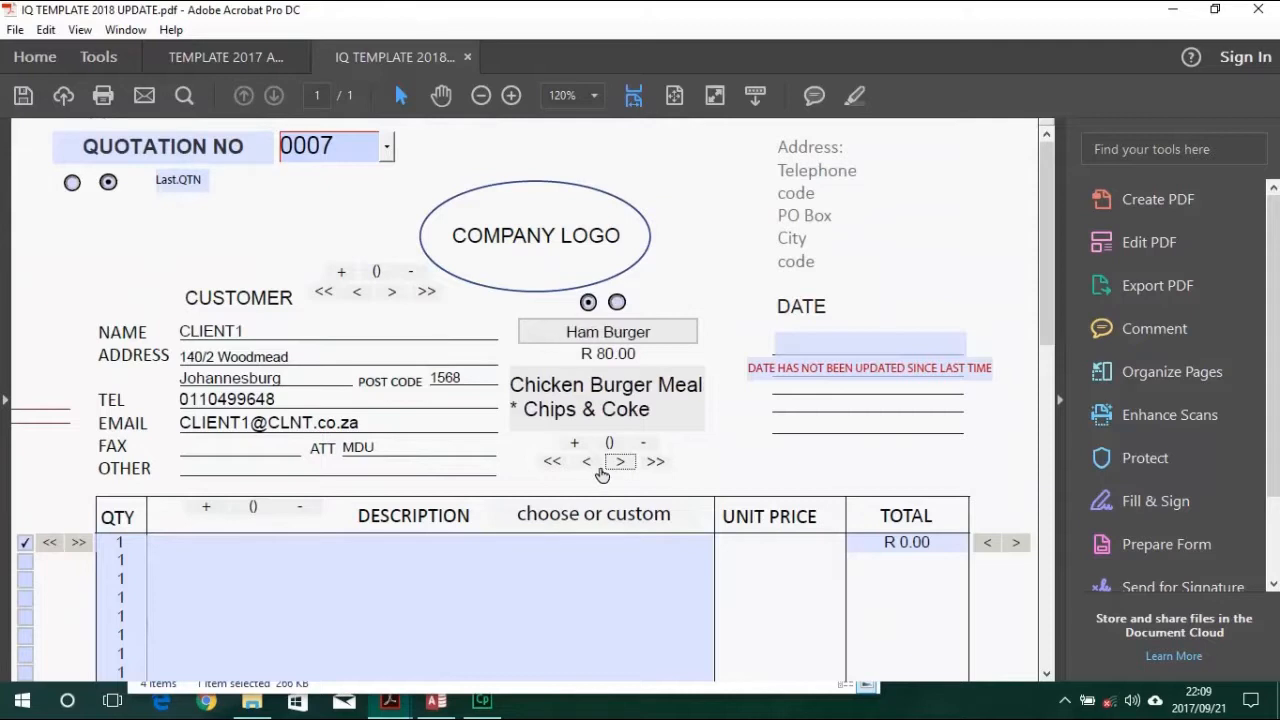
{"action": "left_click", "coordinate": [585, 470]}
{"action": "left_click", "coordinate": [617, 302]}
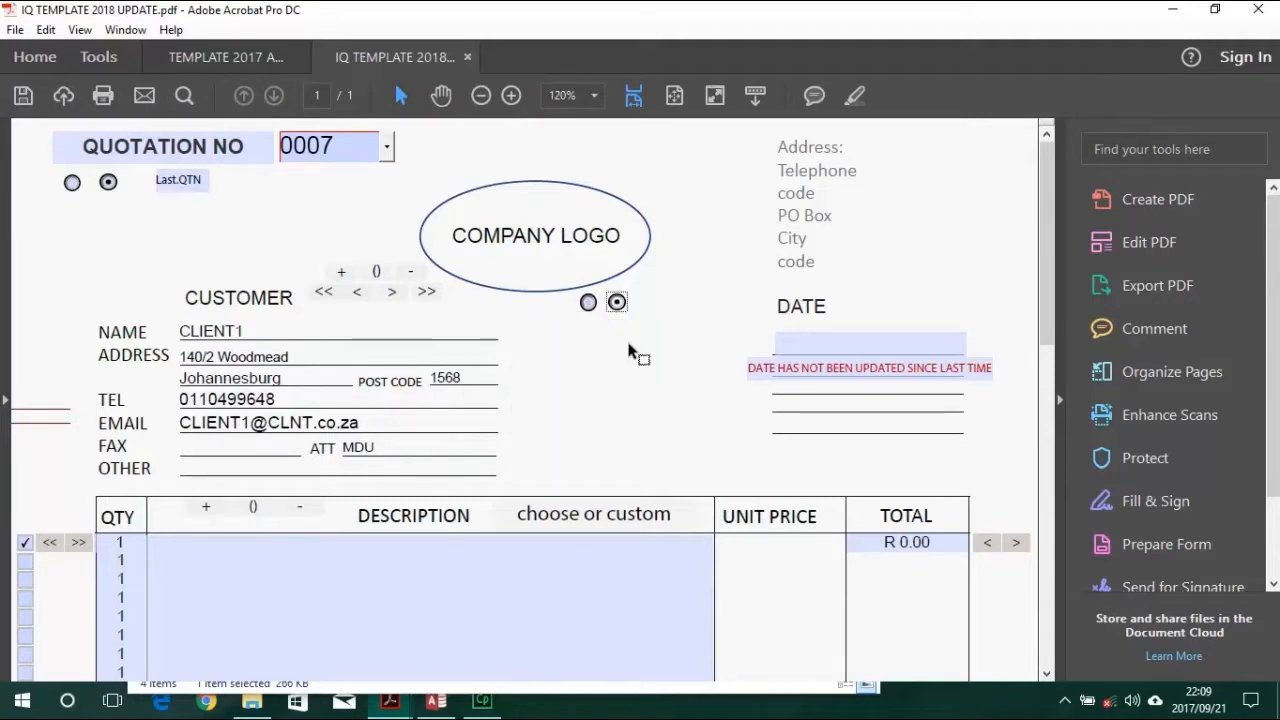
Advance the customer record to CLIENT3.
{"action": "left_click", "coordinate": [392, 293]}
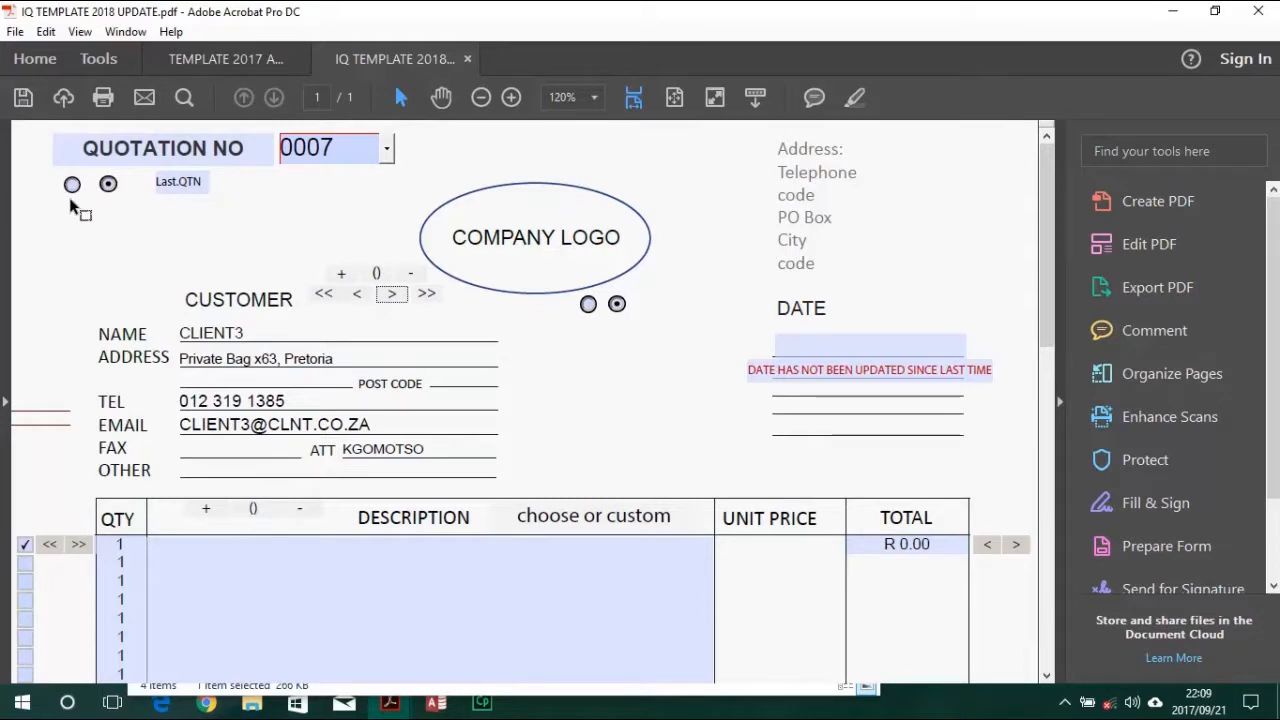
{"action": "scroll", "coordinate": [350, 398], "scroll_direction": "down", "scroll_amount": 1}
{"action": "scroll", "coordinate": [361, 405], "scroll_direction": "up", "scroll_amount": 1}
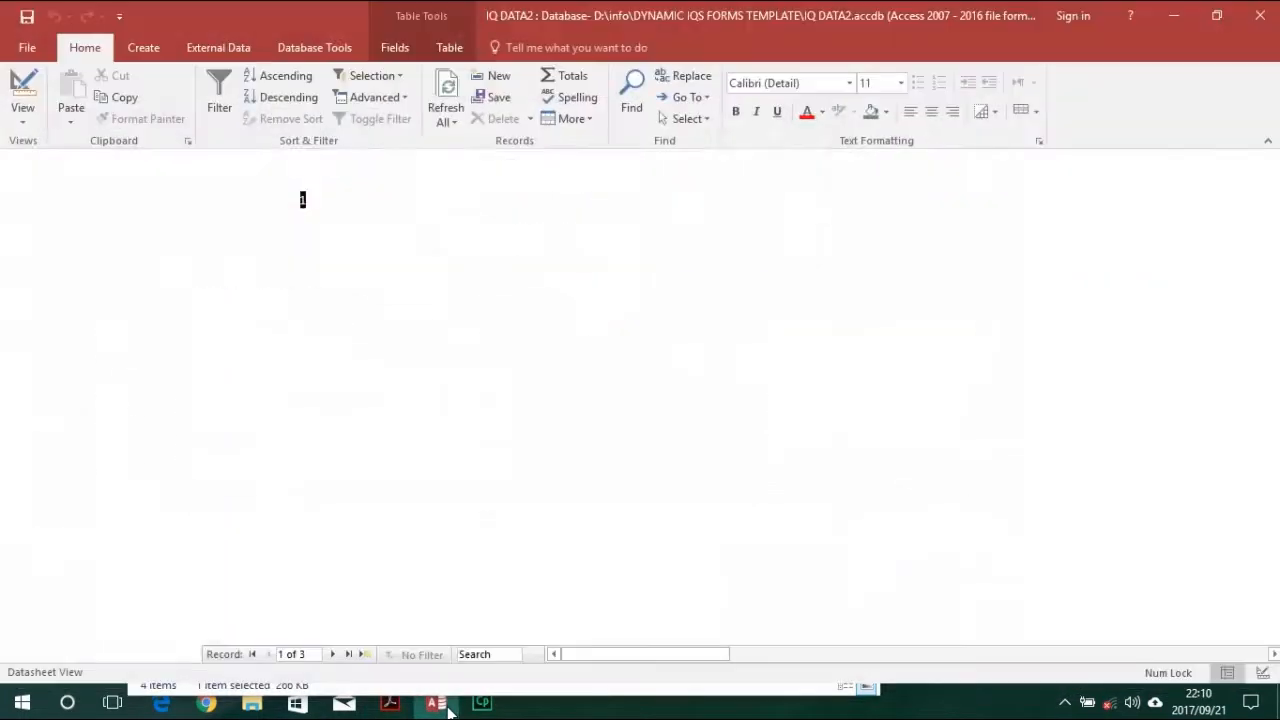
Look at the UnitPrices table in the IQ DATA2 Access database and the DYNAMIC IQS FORMS TEMPLATE folder, and return to the PDF form.
{"action": "left_click", "coordinate": [438, 703]}
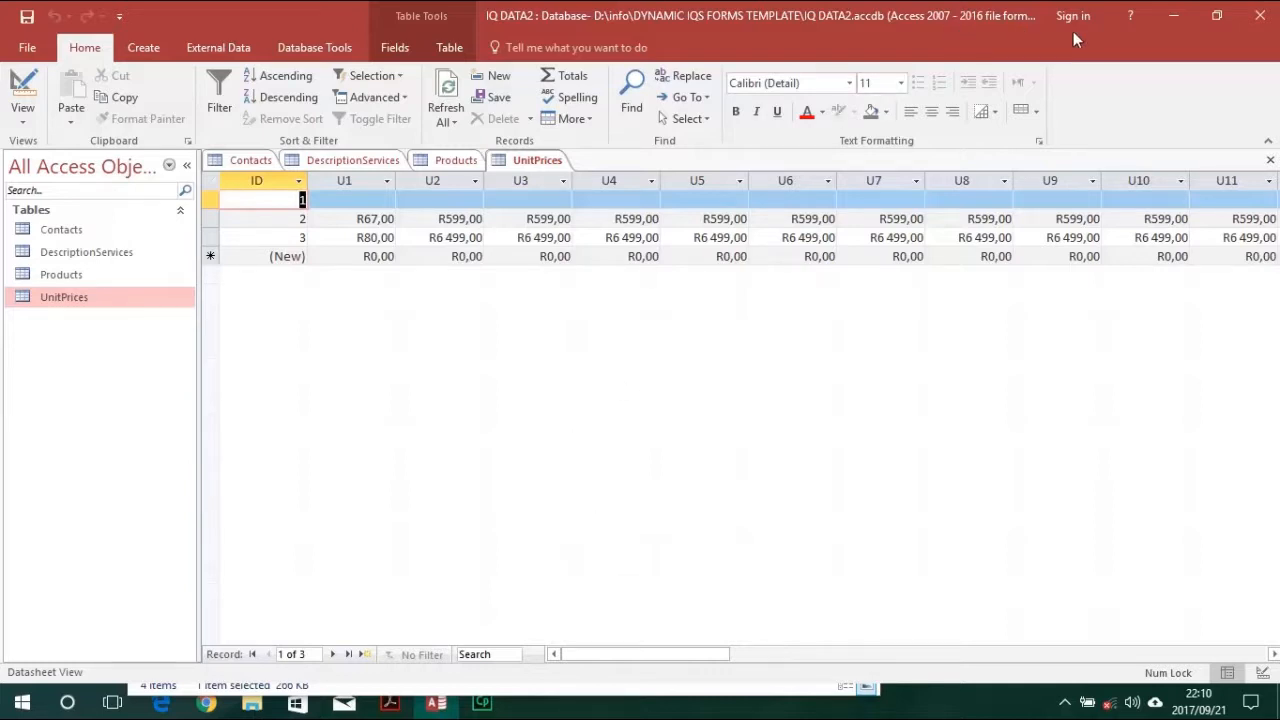
{"action": "left_click", "coordinate": [1173, 15]}
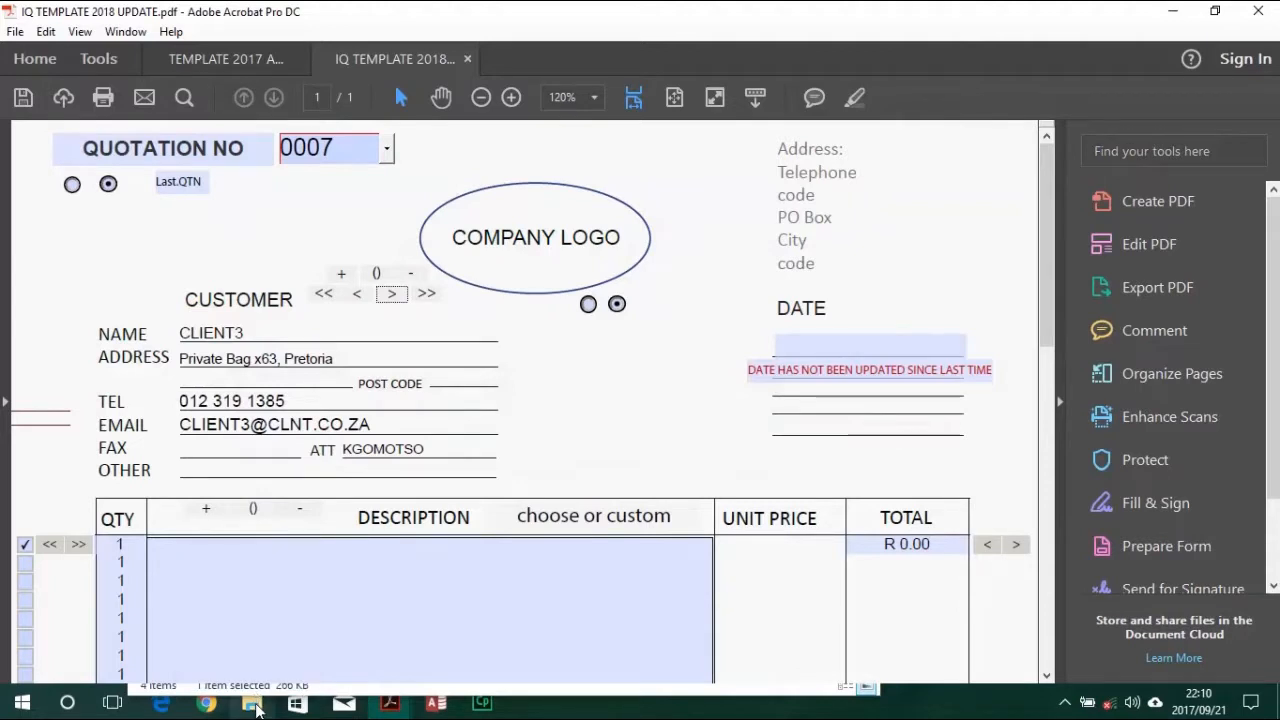
{"action": "left_click", "coordinate": [254, 706]}
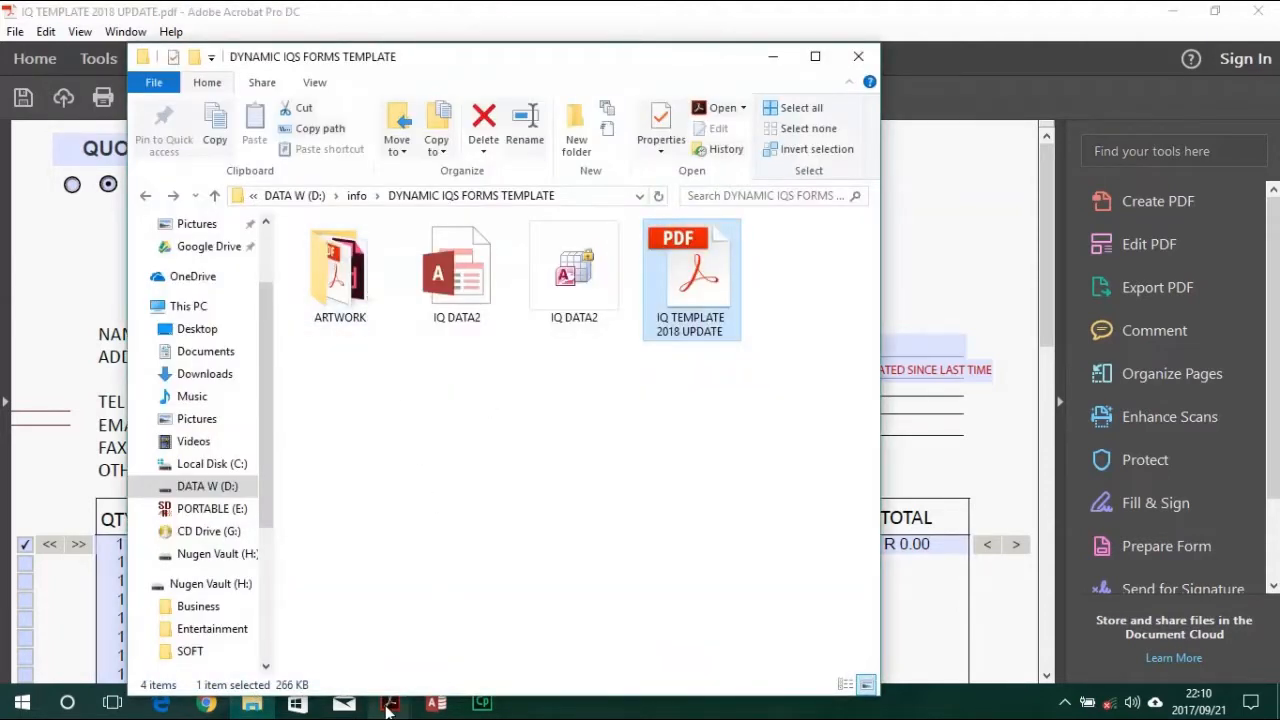
{"action": "mouse_move", "coordinate": [391, 705]}
{"action": "left_click", "coordinate": [458, 615]}
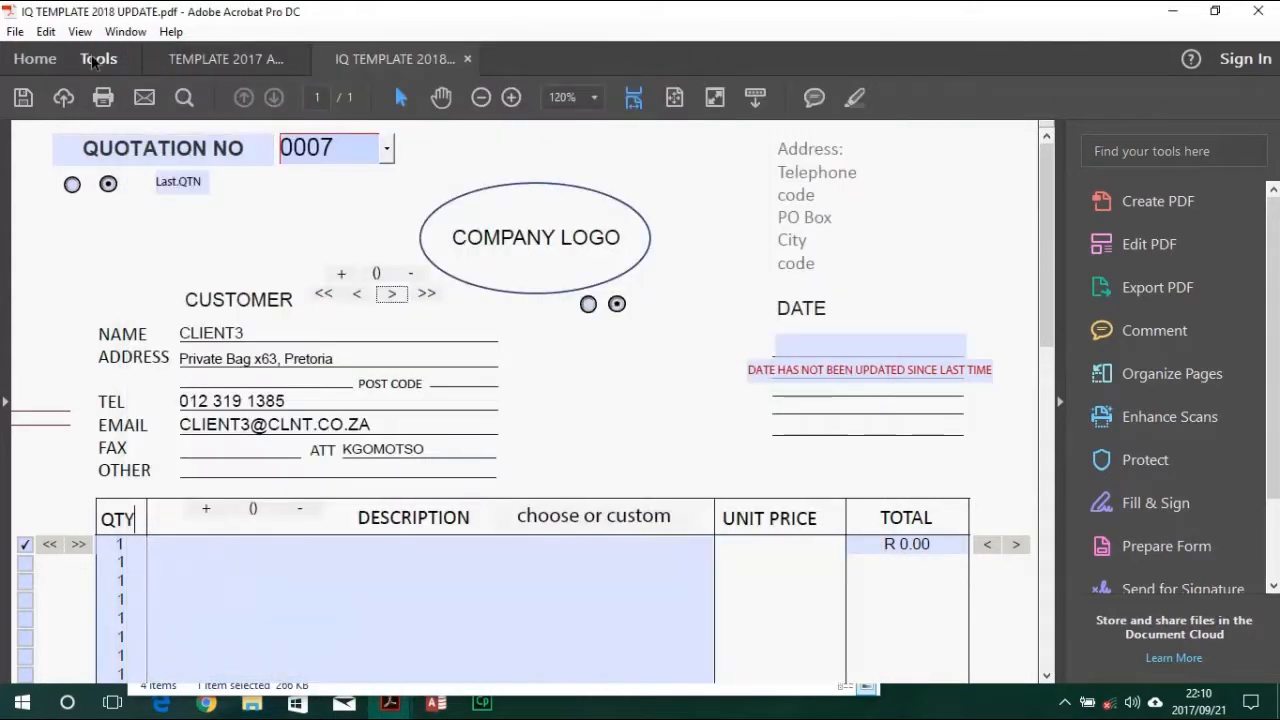
Examine the plain layout of TEMPLATE 2017 ARTWORK from the header to the payment details.
{"action": "left_click", "coordinate": [215, 58]}
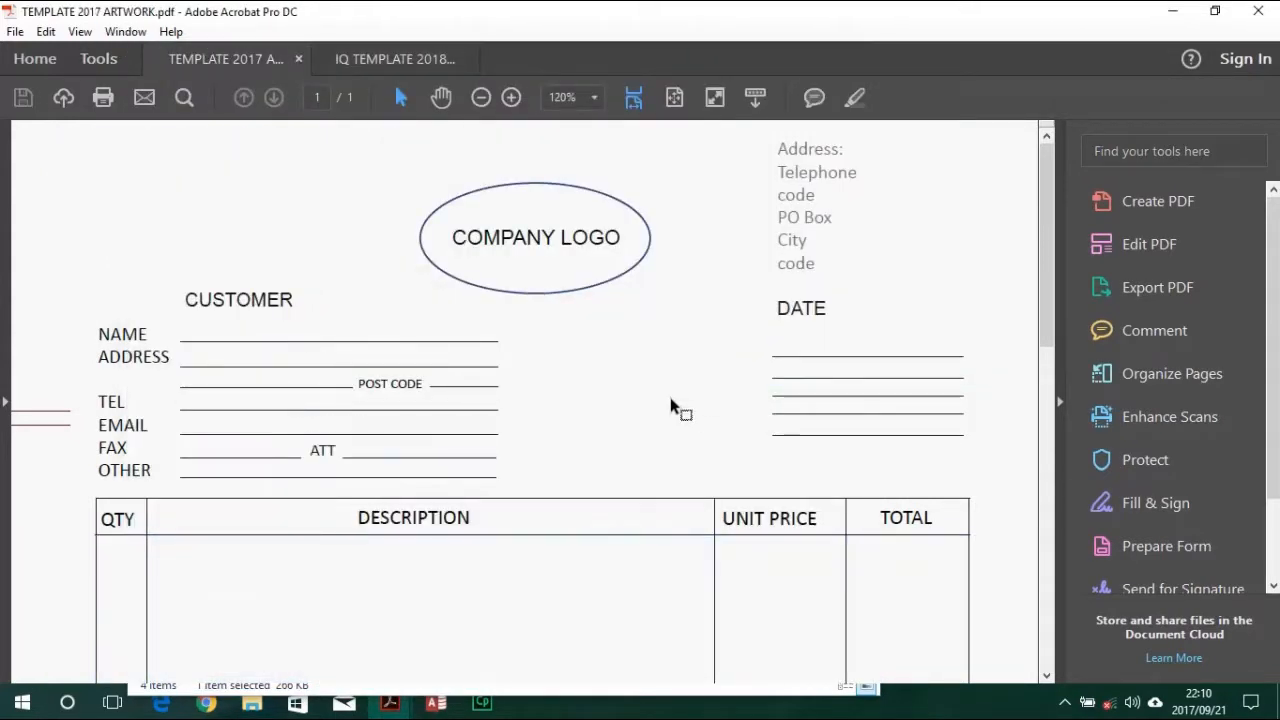
{"action": "scroll", "coordinate": [680, 395], "scroll_direction": "down", "scroll_amount": 2}
{"action": "scroll", "coordinate": [685, 375], "scroll_direction": "down", "scroll_amount": 15}
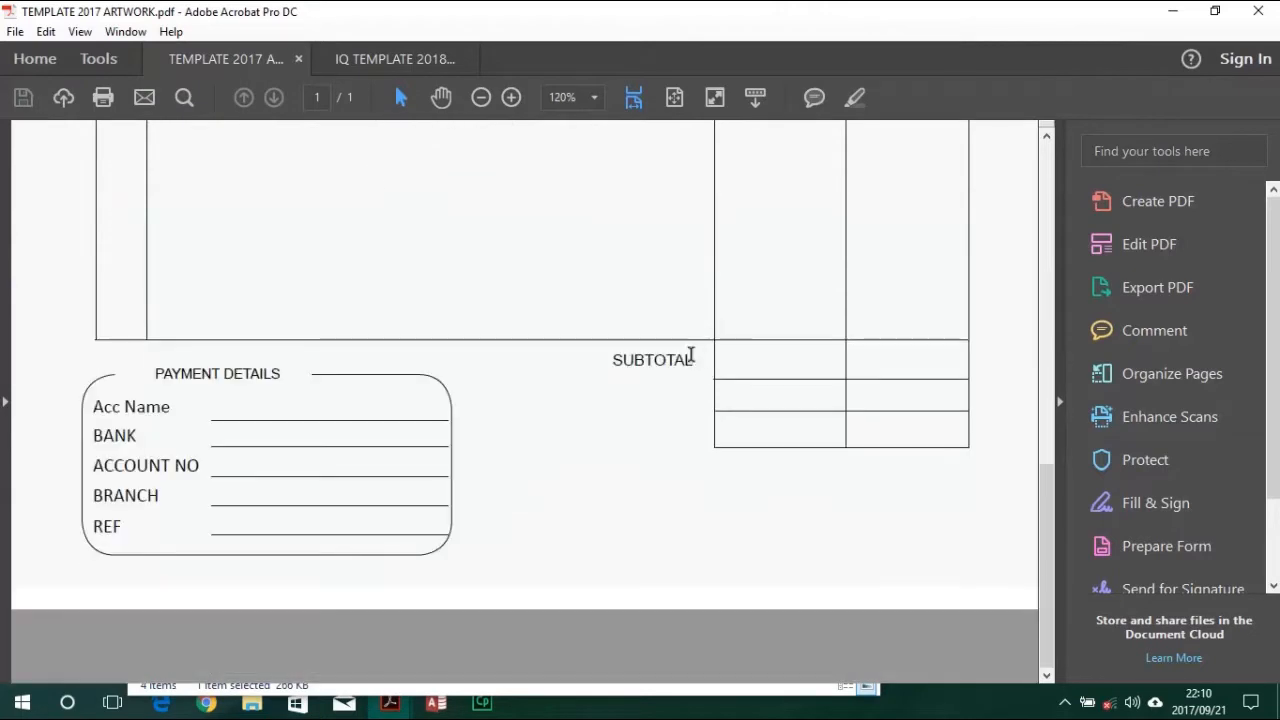
{"action": "scroll", "coordinate": [690, 360], "scroll_direction": "up", "scroll_amount": 15}
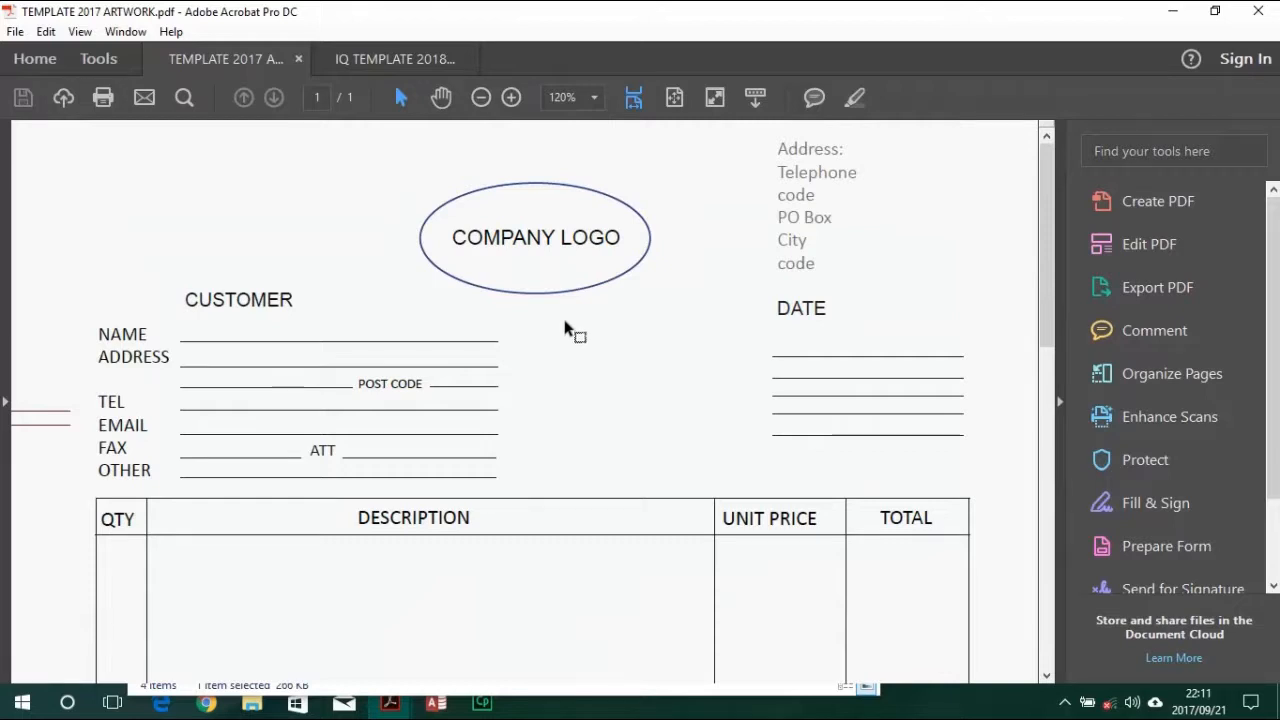
{"action": "scroll", "coordinate": [603, 415], "scroll_direction": "down", "scroll_amount": 3}
{"action": "scroll", "coordinate": [601, 415], "scroll_direction": "down", "scroll_amount": 14}
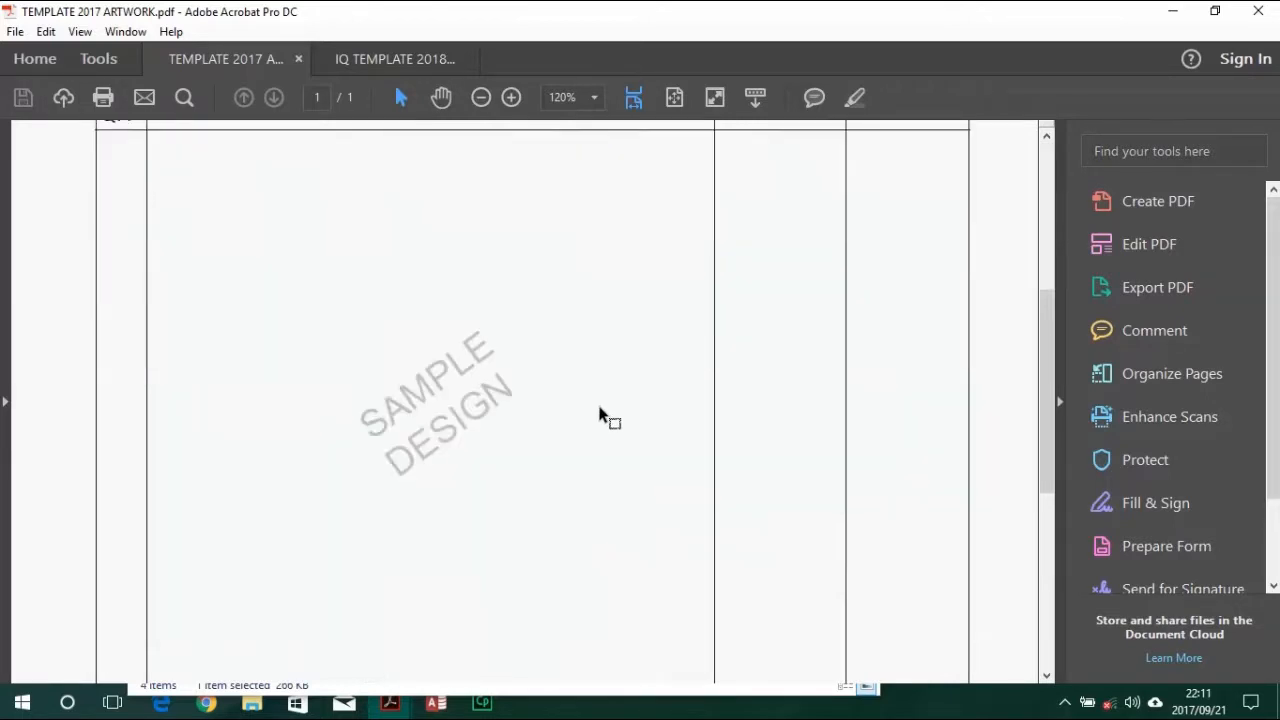
{"action": "scroll", "coordinate": [648, 445], "scroll_direction": "up", "scroll_amount": 2}
{"action": "scroll", "coordinate": [646, 441], "scroll_direction": "up", "scroll_amount": 15}
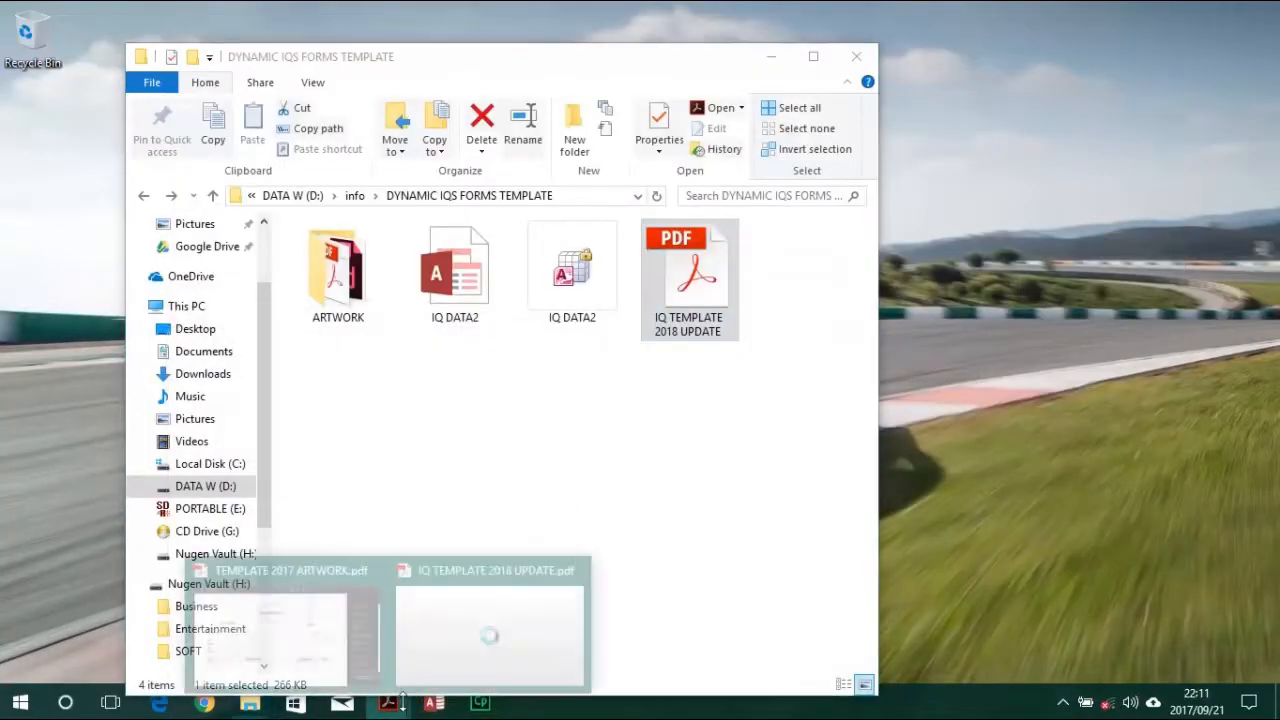
Return to IQ TEMPLATE 2018 UPDATE and review the whole form, including its payment details and totals area.
{"action": "mouse_move", "coordinate": [390, 705]}
{"action": "left_click", "coordinate": [500, 623]}
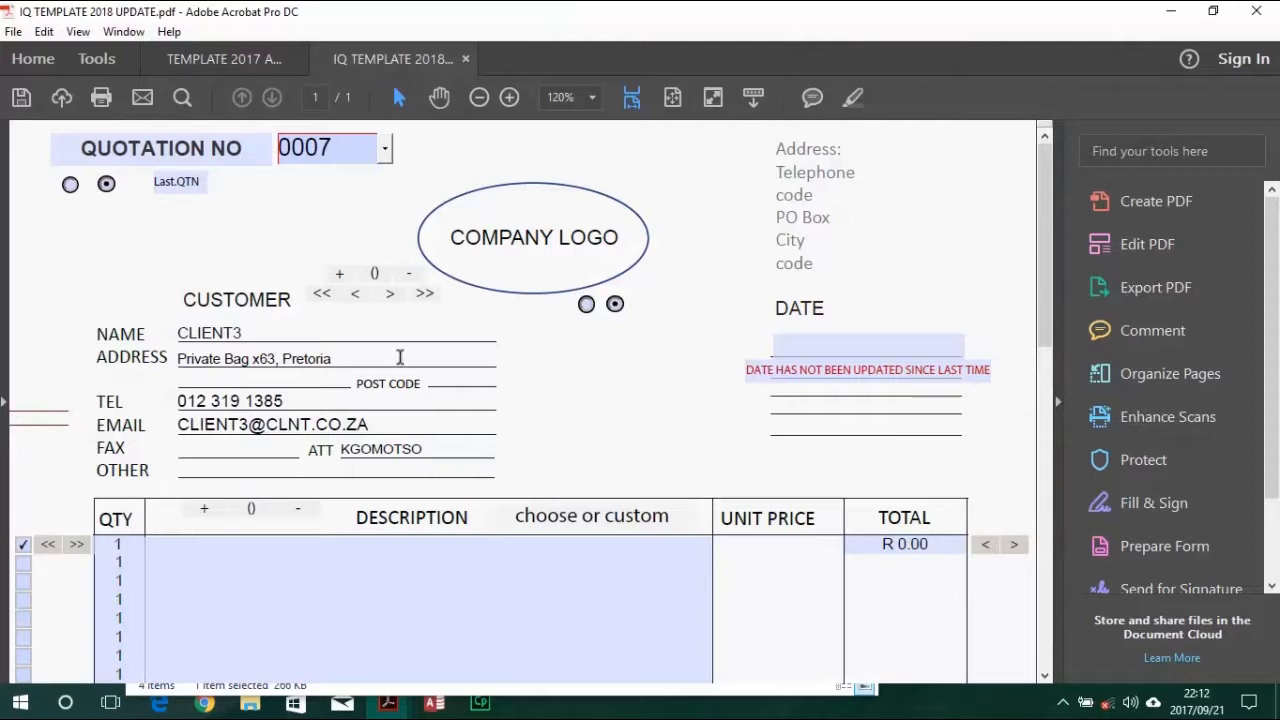
{"action": "scroll", "coordinate": [748, 433], "scroll_direction": "down", "scroll_amount": 5}
{"action": "scroll", "coordinate": [748, 433], "scroll_direction": "down", "scroll_amount": 5}
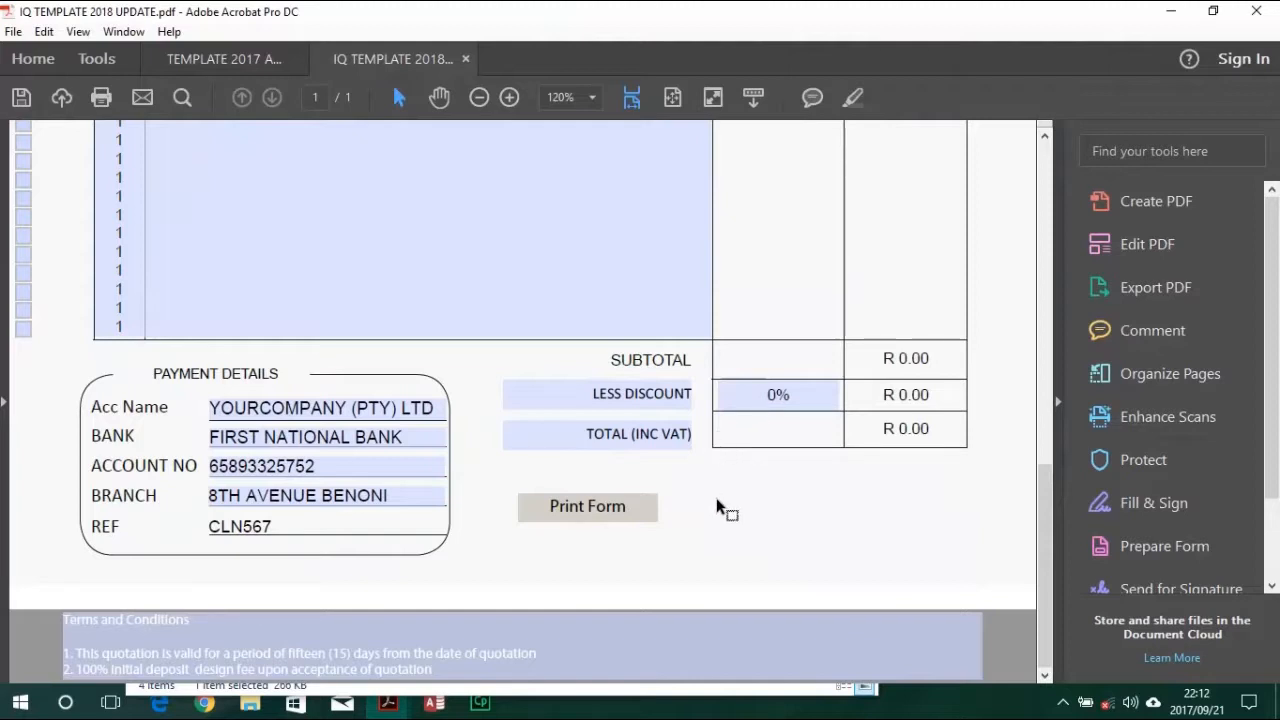
{"action": "scroll", "coordinate": [718, 502], "scroll_direction": "up", "scroll_amount": 6}
{"action": "scroll", "coordinate": [717, 499], "scroll_direction": "up", "scroll_amount": 3}
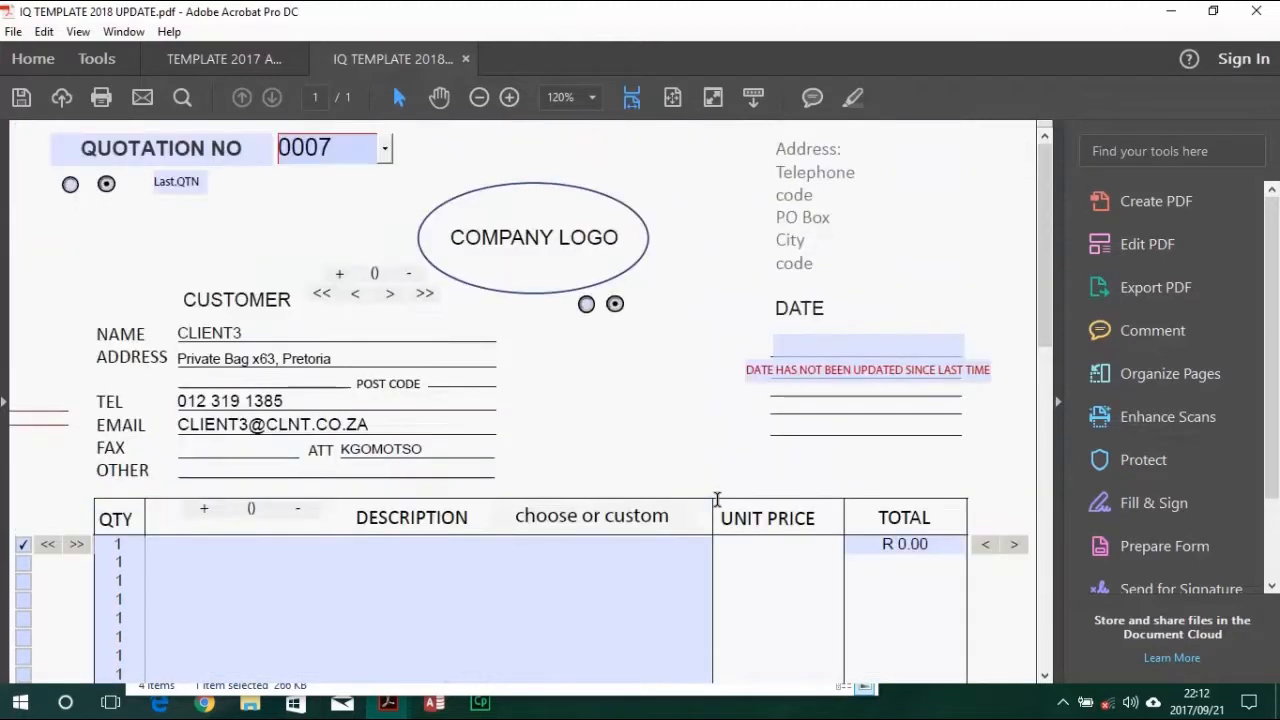
Set the quotation date to 16-09-2017.
{"action": "left_click", "coordinate": [948, 343]}
{"action": "left_click", "coordinate": [972, 346]}
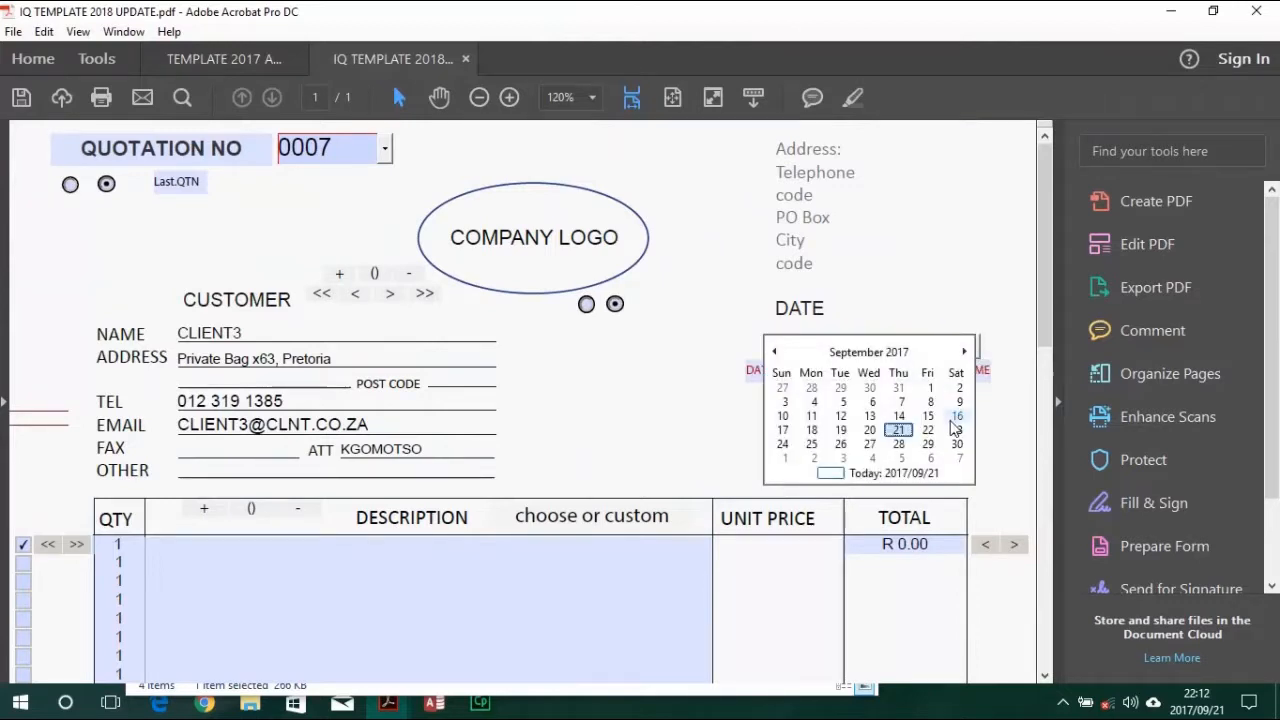
{"action": "left_click", "coordinate": [955, 417]}
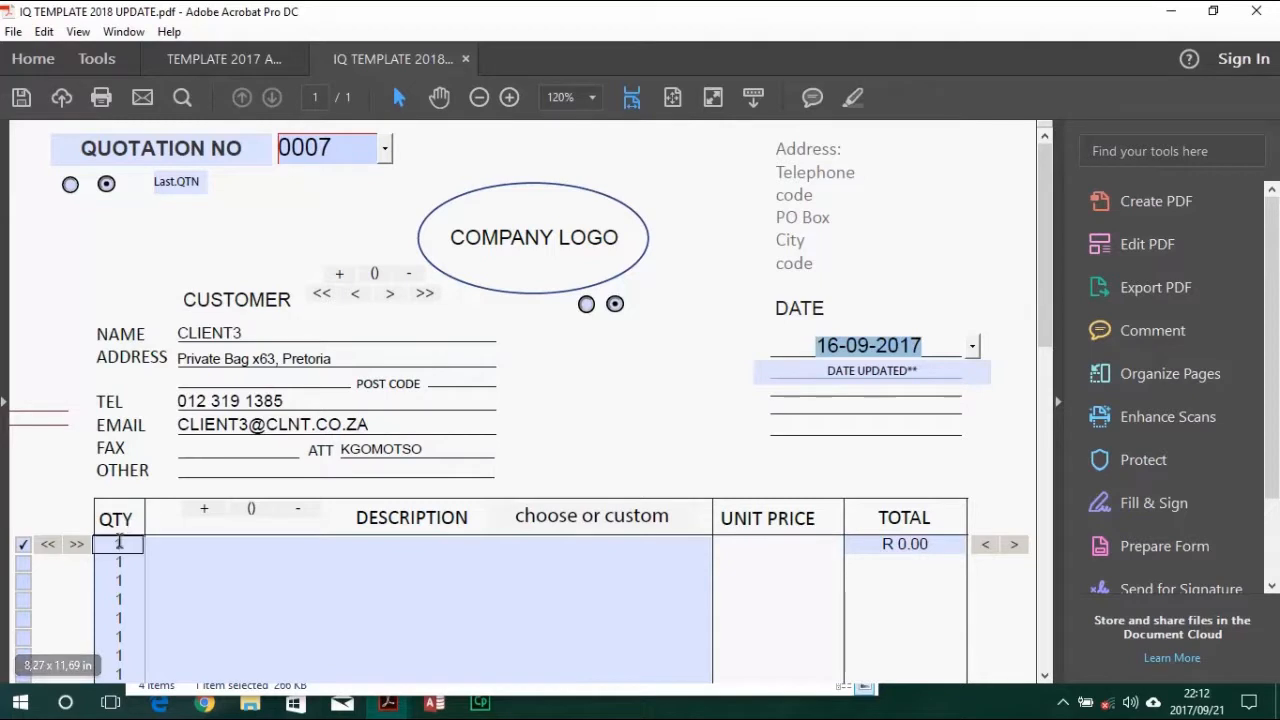
Fill the first line item with Ham Burger at a unit price of R 80.00 and review the totals at the form's end.
{"action": "left_click", "coordinate": [78, 547]}
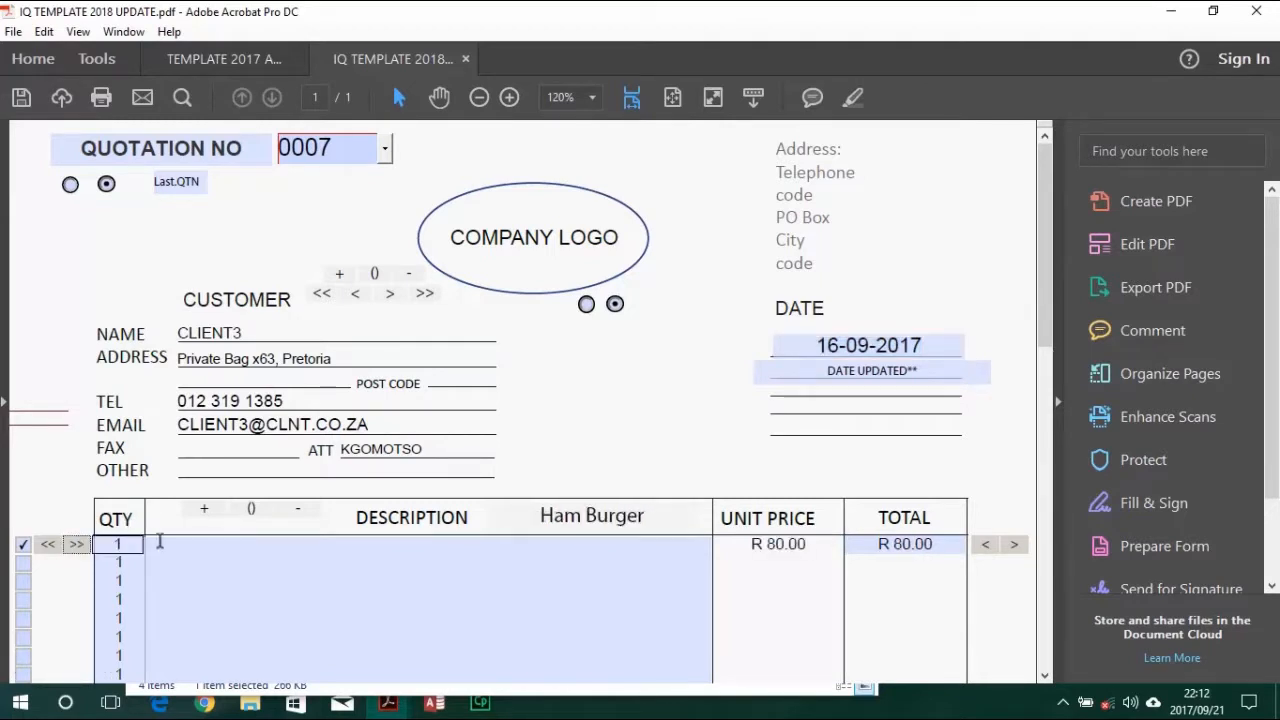
{"action": "left_click", "coordinate": [988, 543]}
{"action": "left_click", "coordinate": [1008, 550]}
{"action": "left_click", "coordinate": [986, 546]}
{"action": "left_click", "coordinate": [1011, 546]}
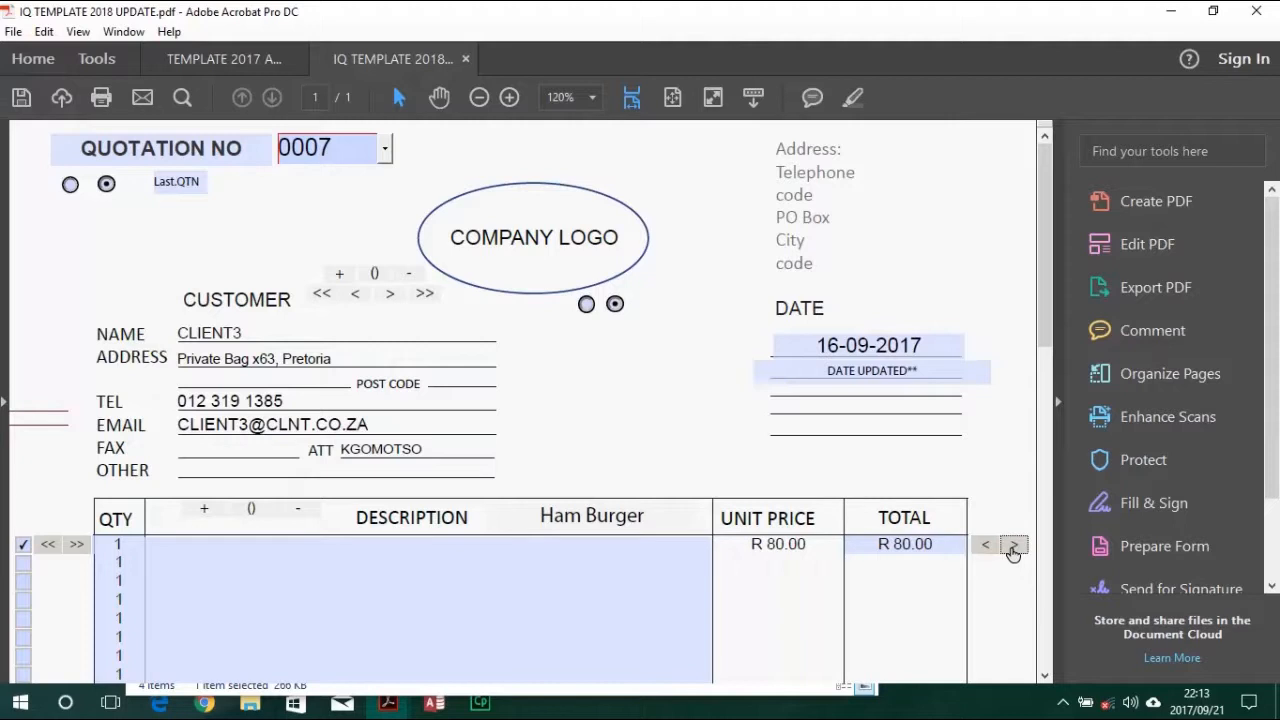
{"action": "scroll", "coordinate": [580, 462], "scroll_direction": "down", "scroll_amount": 10}
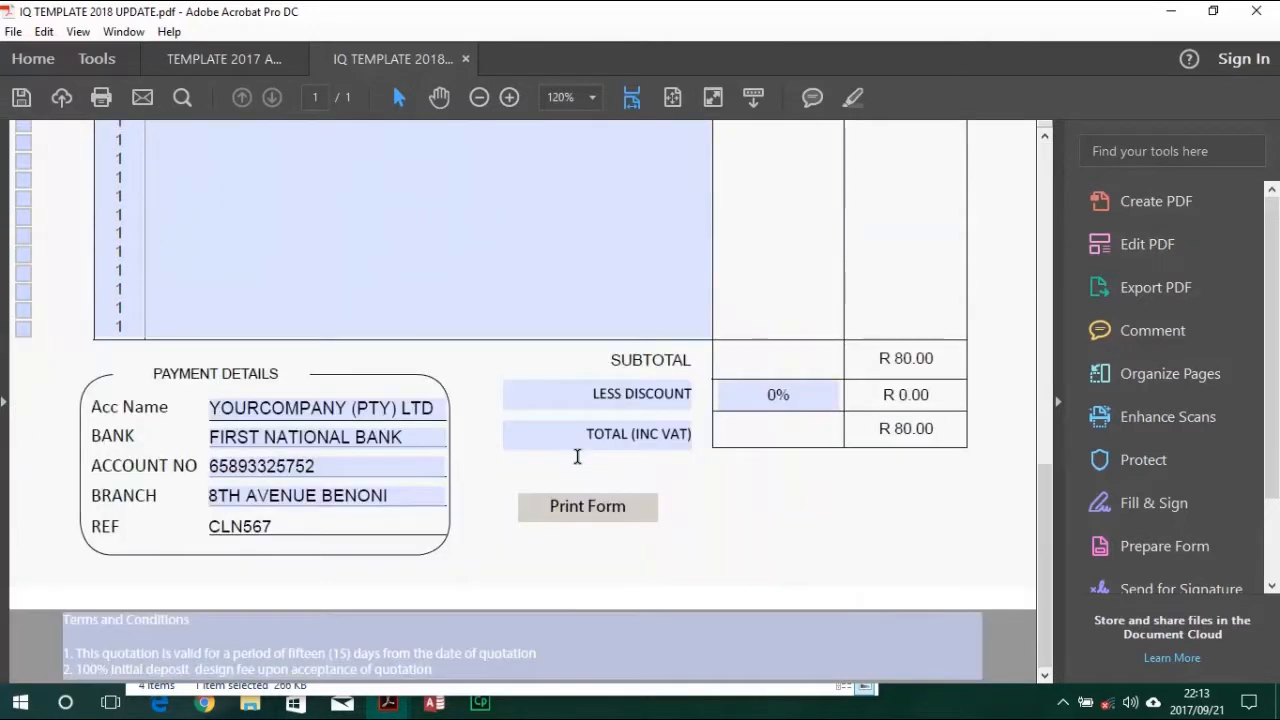
{"action": "scroll", "coordinate": [577, 456], "scroll_direction": "up", "scroll_amount": 10}
{"action": "scroll", "coordinate": [577, 456], "scroll_direction": "up", "scroll_amount": 2}
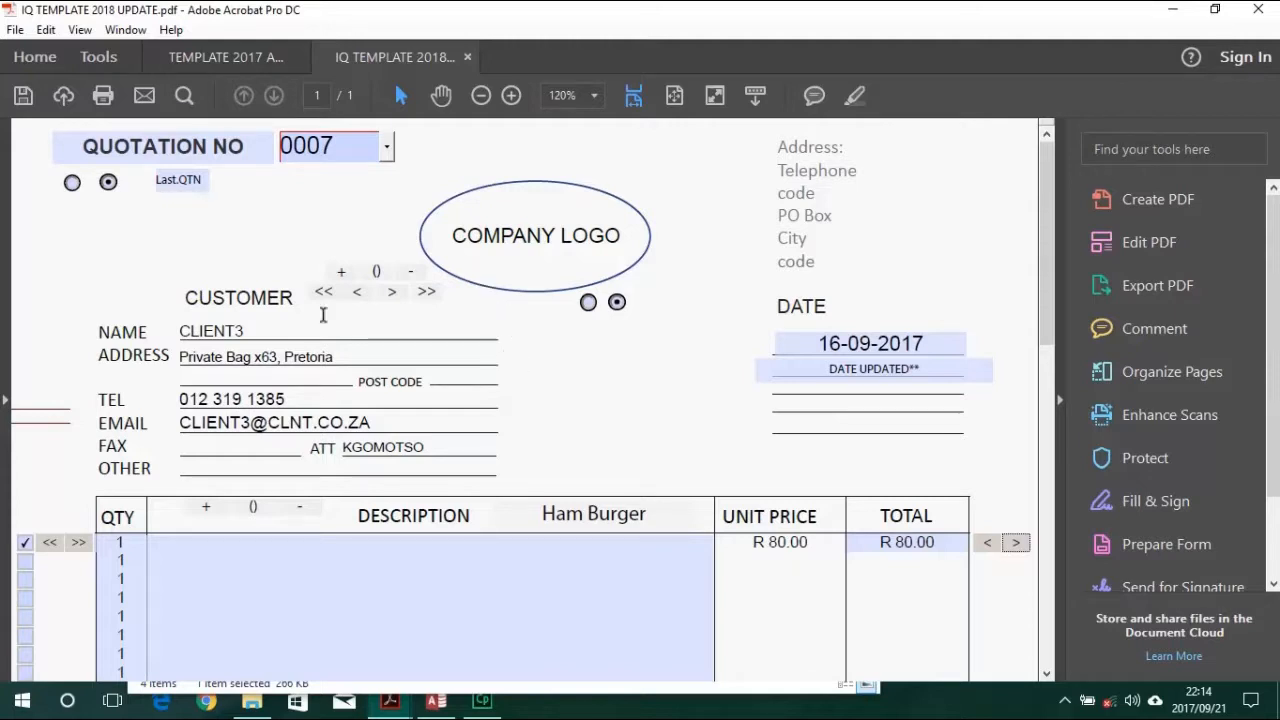
Open ODBC Data Sources (32-bit) and bring up the configuration of the IQDATA2 system data source.
{"action": "left_click", "coordinate": [22, 704]}
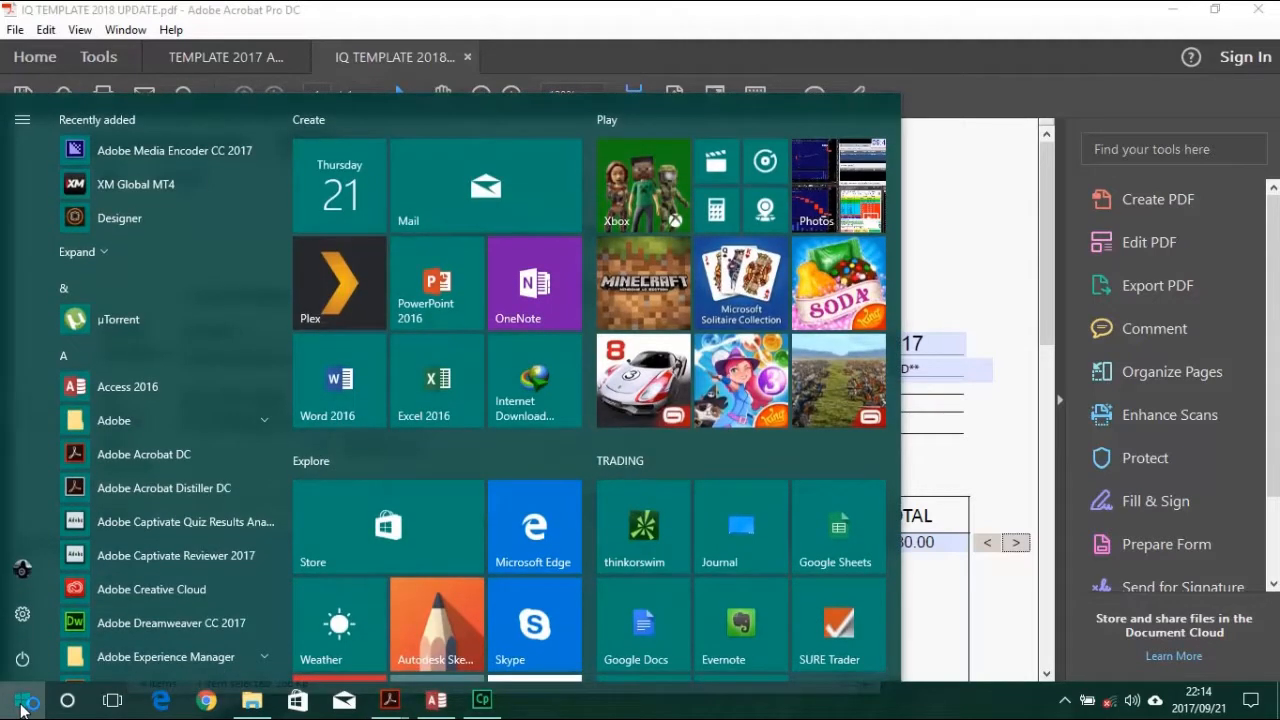
{"action": "type", "text": "odbc"}
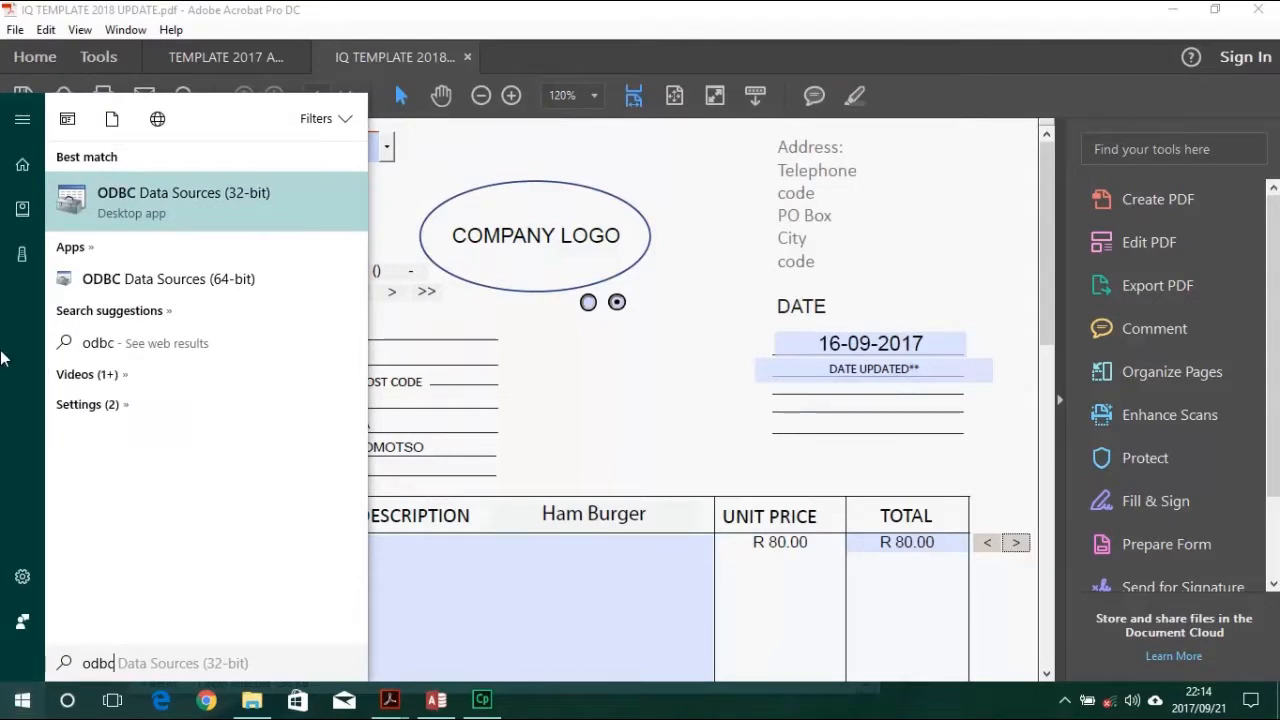
{"action": "left_click", "coordinate": [251, 202]}
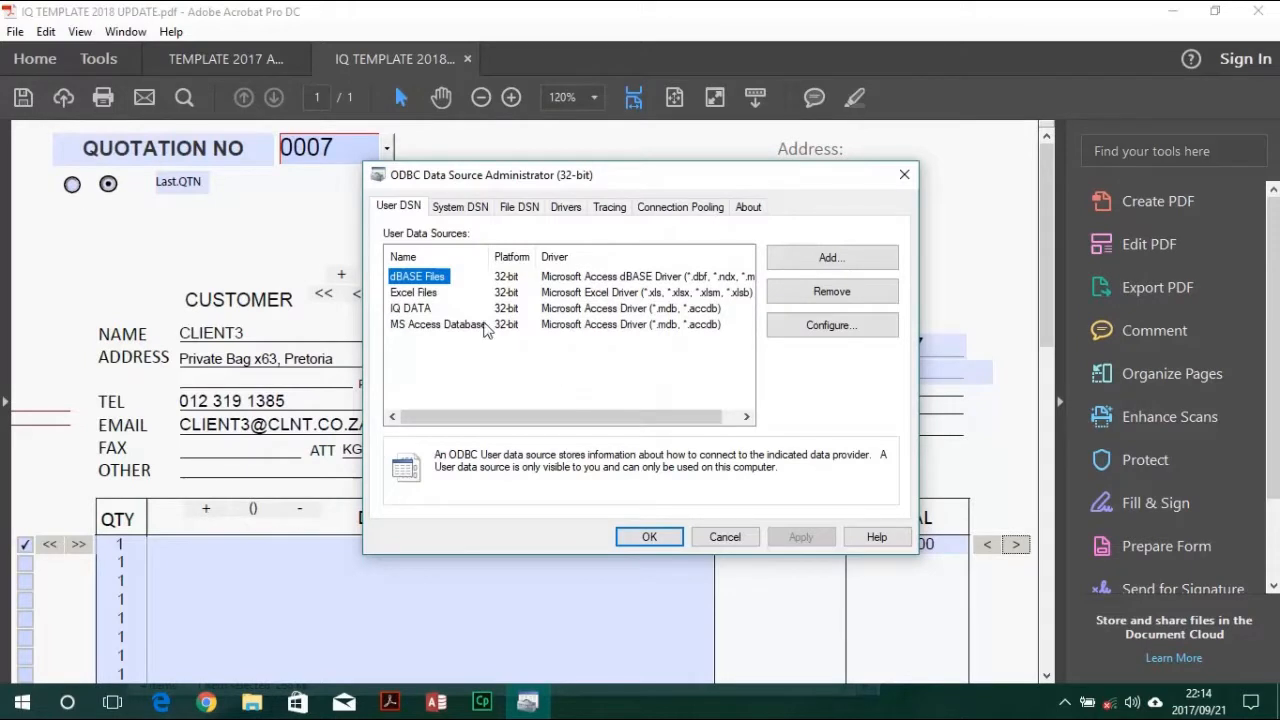
{"action": "left_click", "coordinate": [459, 211]}
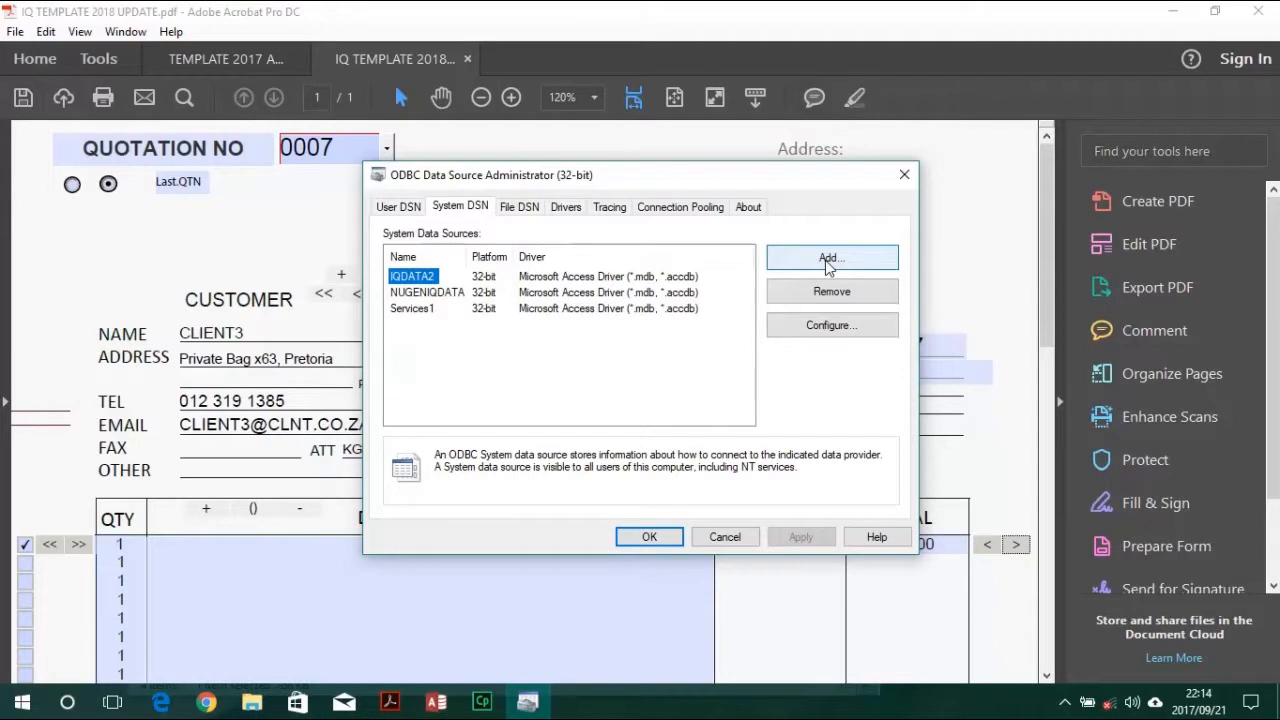
{"action": "left_click", "coordinate": [829, 333]}
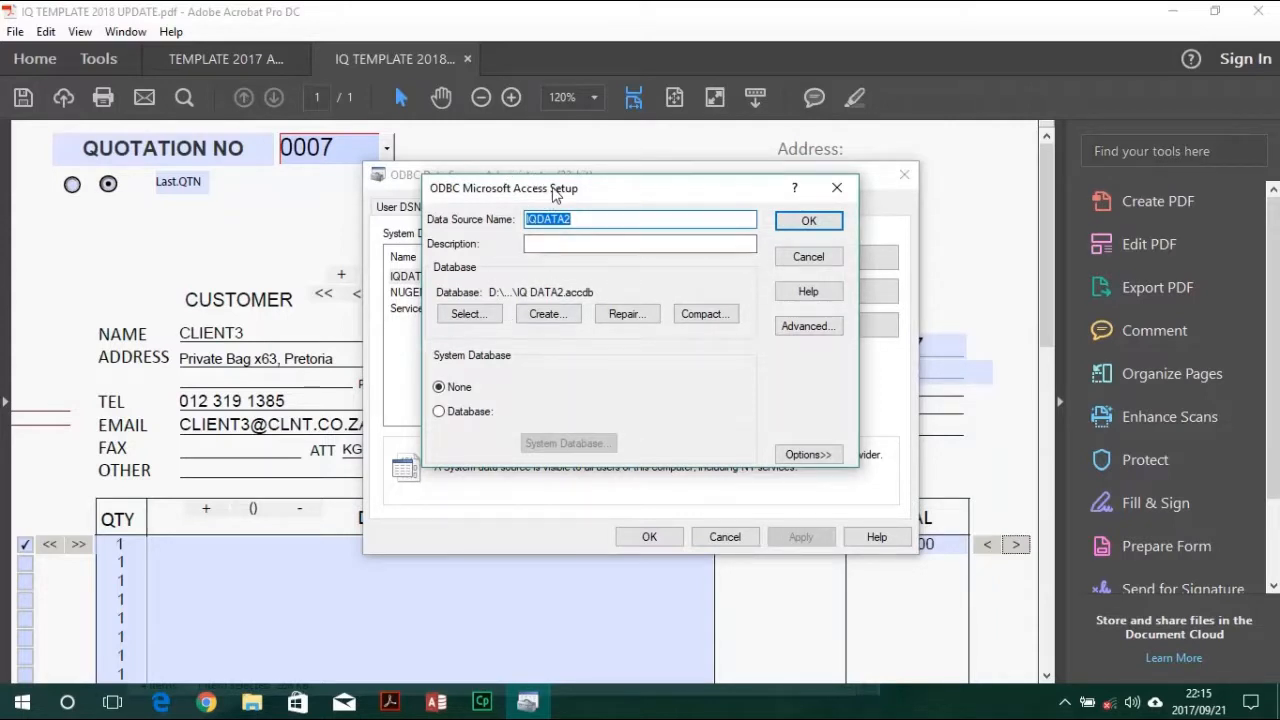
Examine the database file selection of the IQDATA2 data source, including its folder on drive D, and leave the setup without changes.
{"action": "left_click_drag", "start_coordinate": [557, 191], "coordinate": [561, 233]}
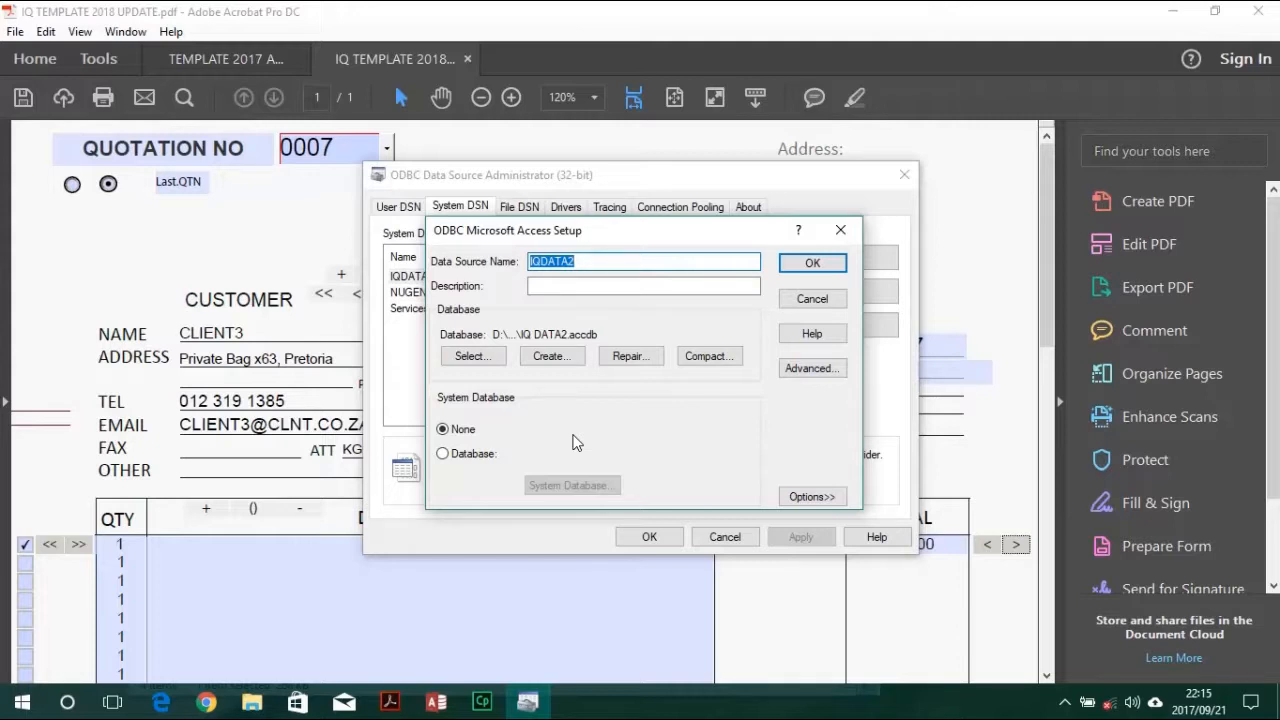
{"action": "left_click", "coordinate": [480, 362]}
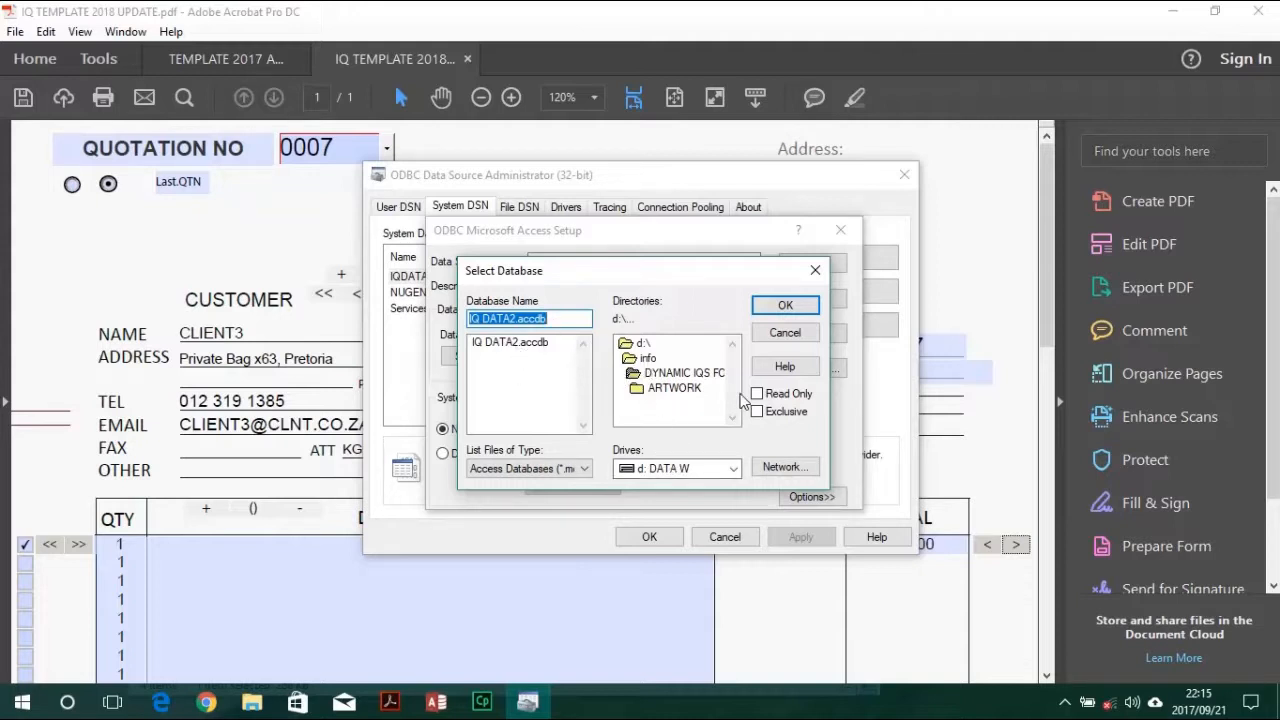
{"action": "left_click", "coordinate": [645, 344]}
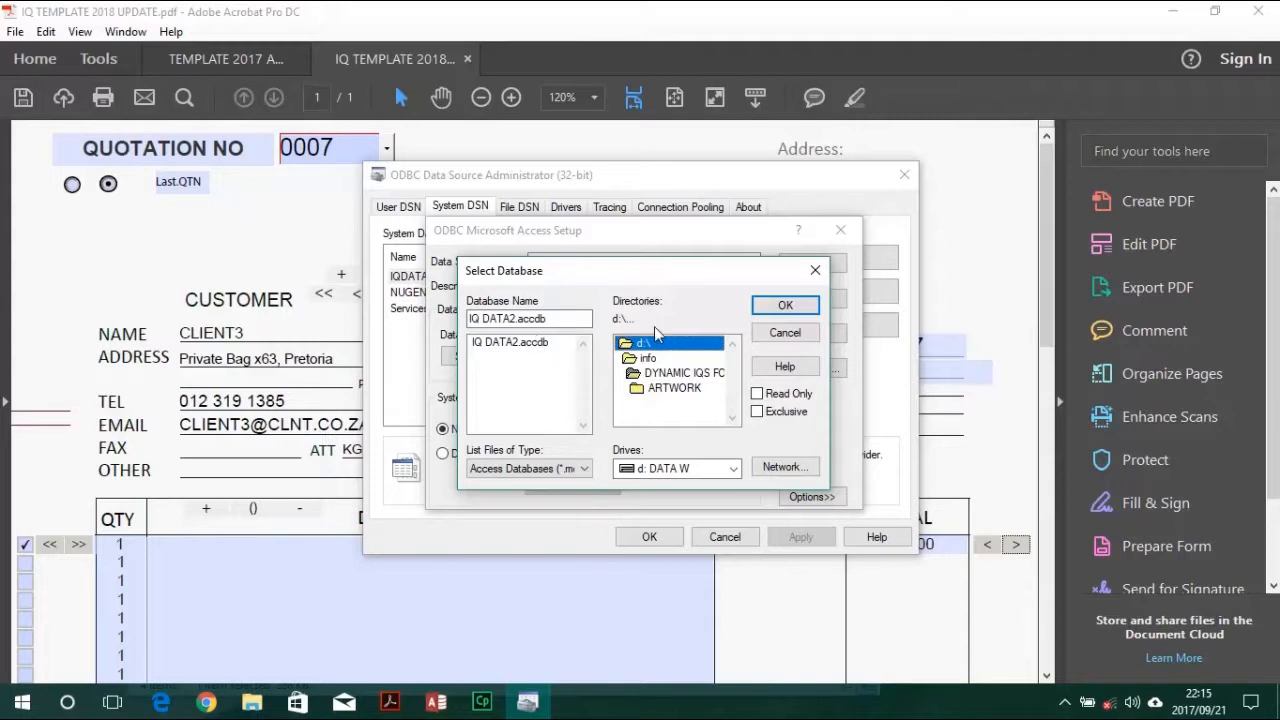
{"action": "left_click", "coordinate": [785, 333]}
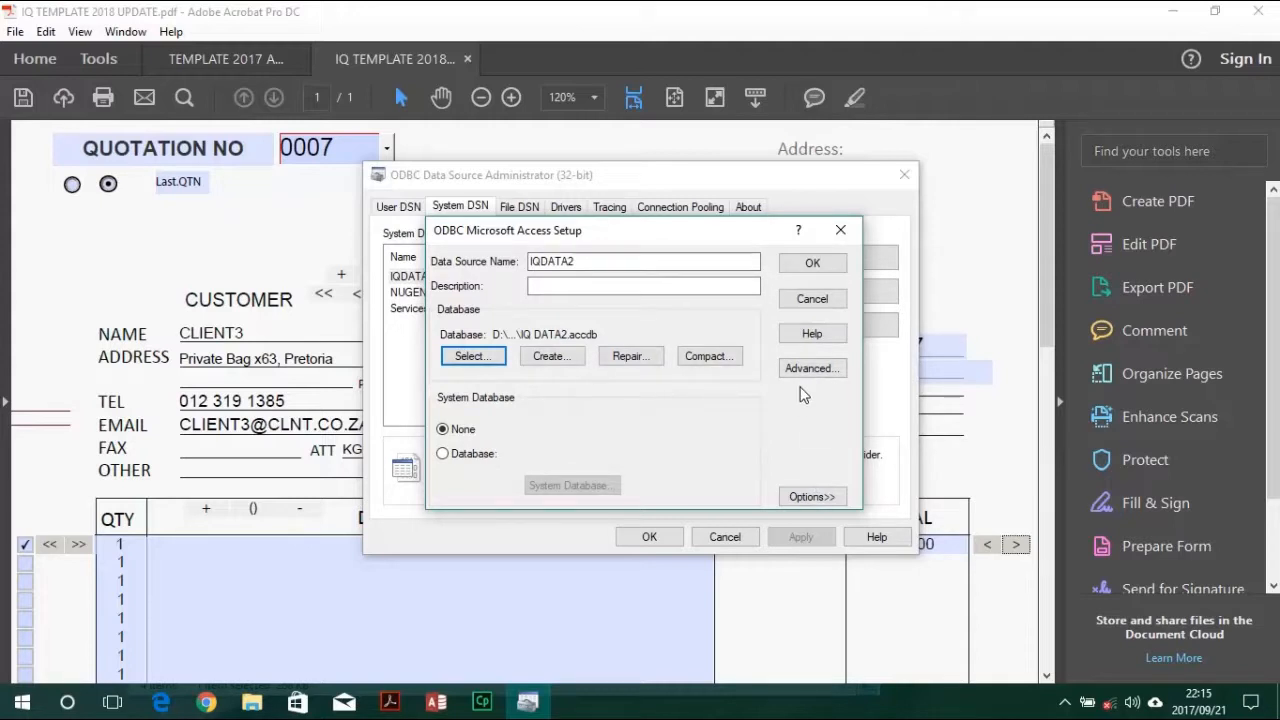
{"action": "left_click", "coordinate": [809, 302]}
Begin a new system data source, pick Microsoft Access Driver (*.mdb, *.accdb) as its driver, and cancel the creation.
{"action": "left_click", "coordinate": [829, 252]}
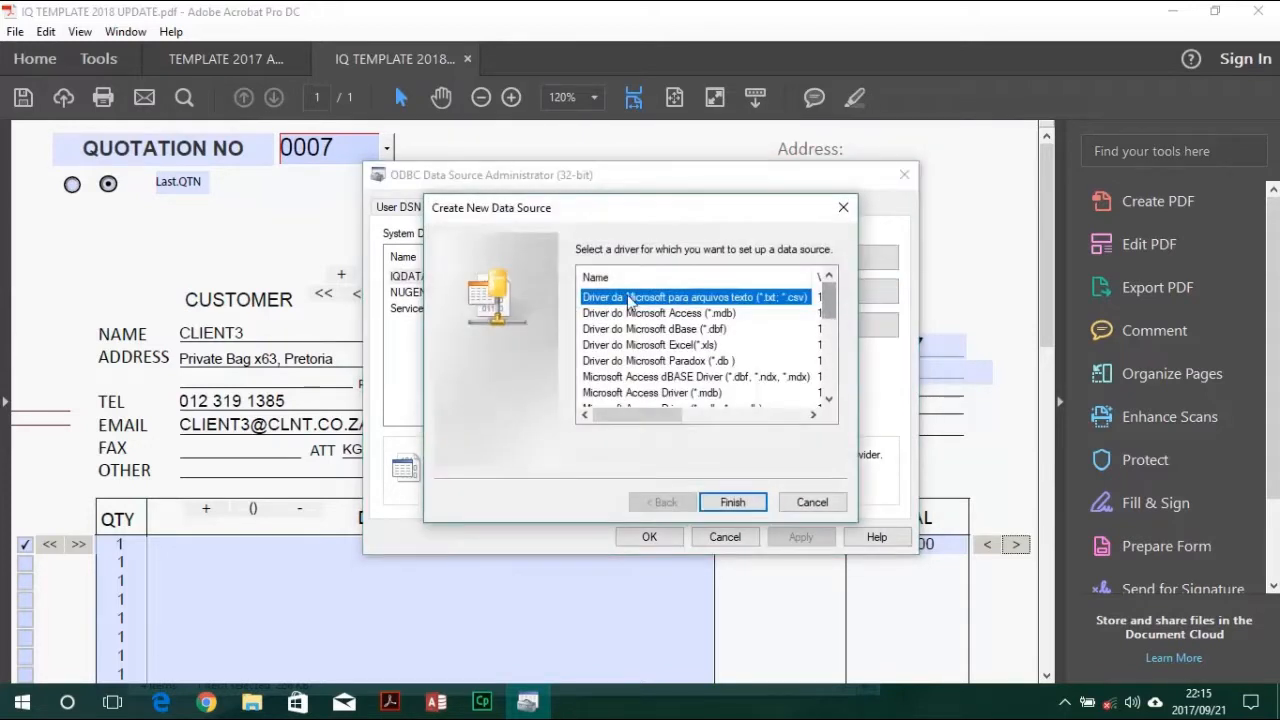
{"action": "left_click_drag", "start_coordinate": [827, 296], "coordinate": [823, 318]}
{"action": "left_click_drag", "start_coordinate": [617, 218], "coordinate": [604, 227]}
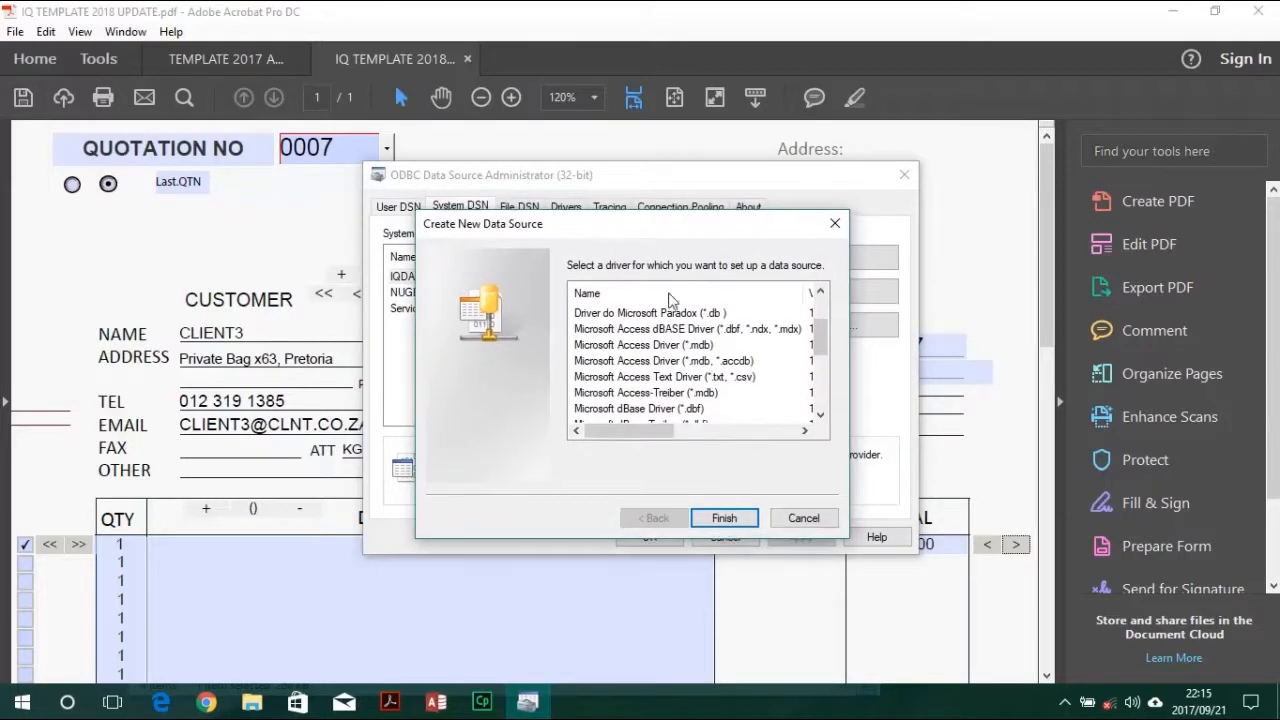
{"action": "left_click", "coordinate": [646, 361]}
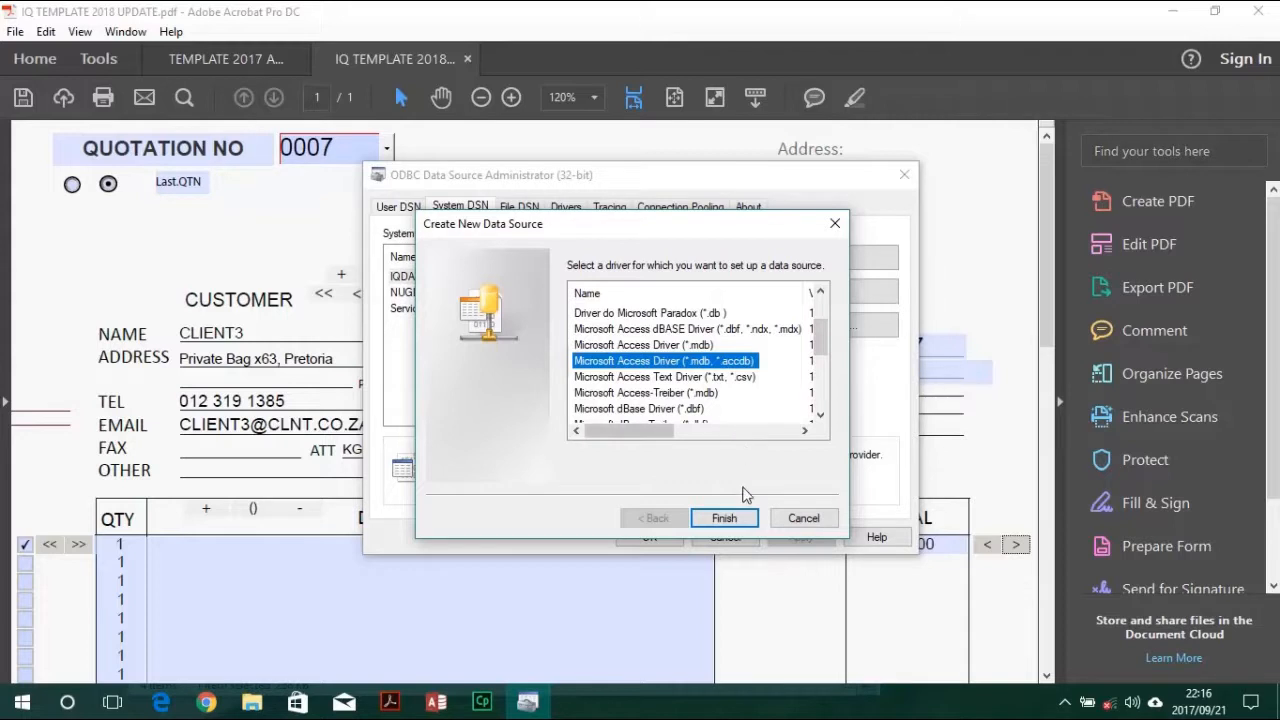
{"action": "left_click", "coordinate": [803, 519]}
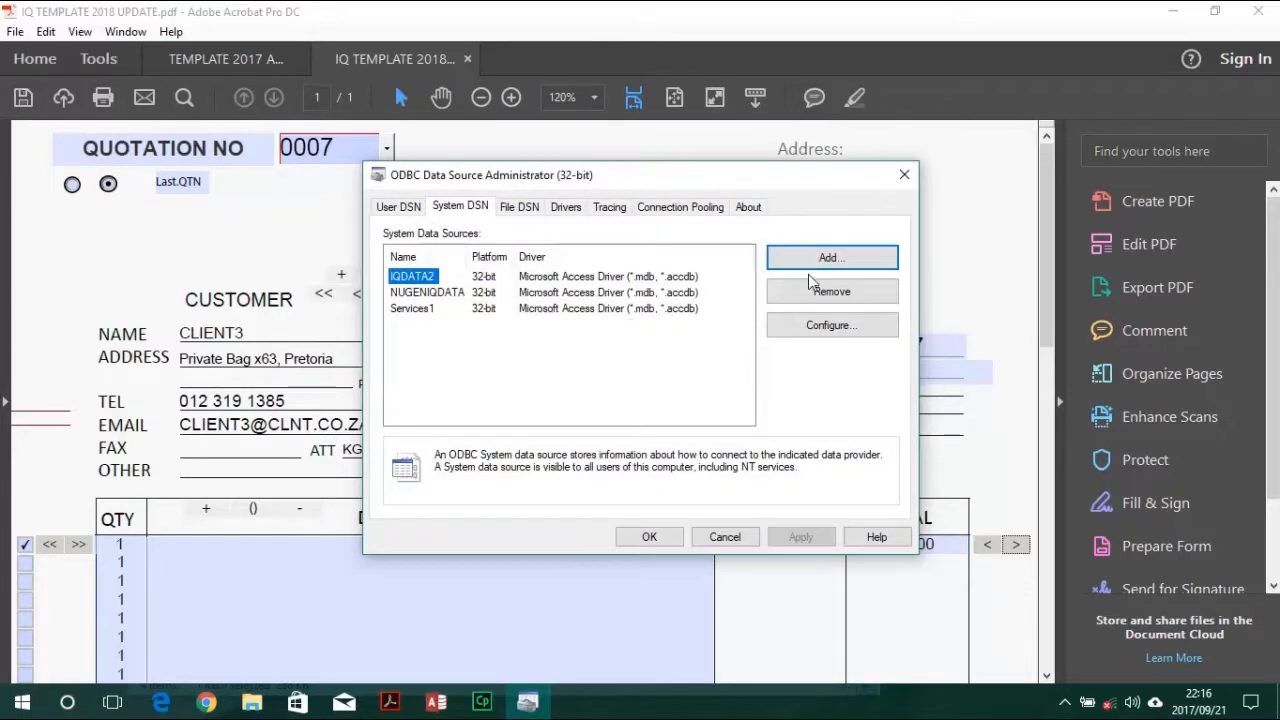
Recheck the IQDATA2 configuration, and close it along with the ODBC Data Source Administrator.
{"action": "left_click", "coordinate": [825, 326]}
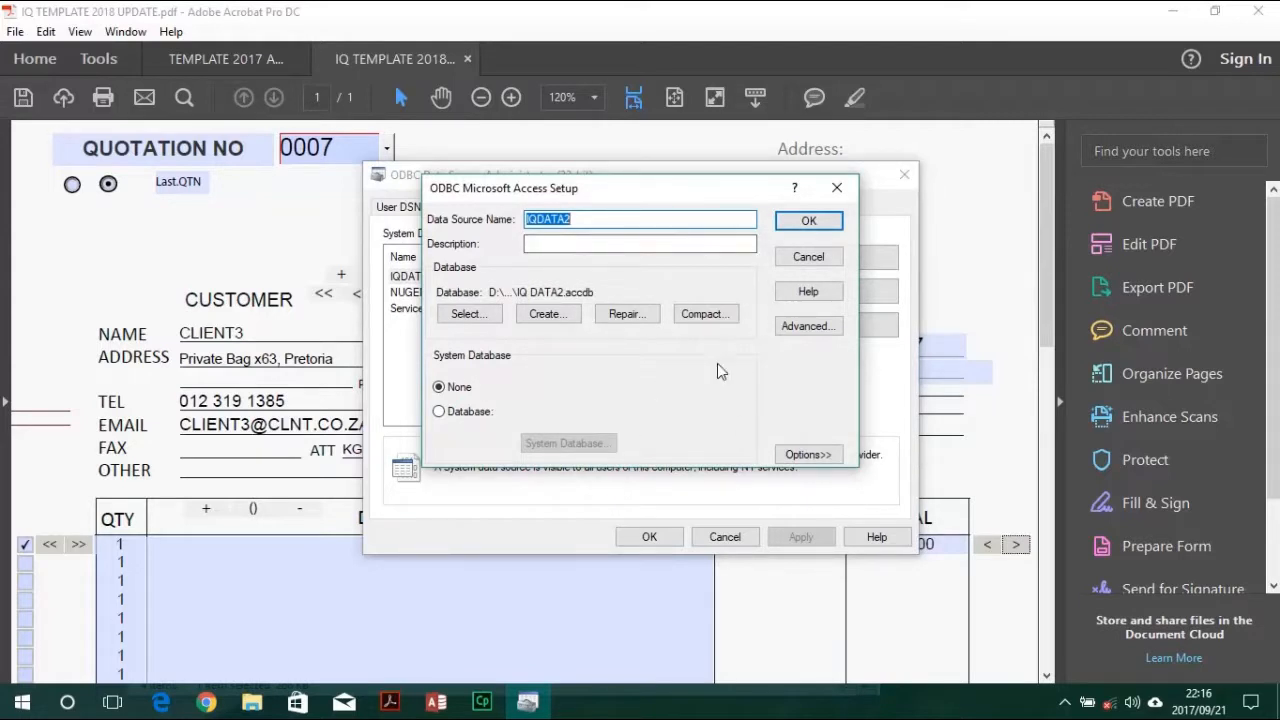
{"action": "left_click", "coordinate": [836, 187]}
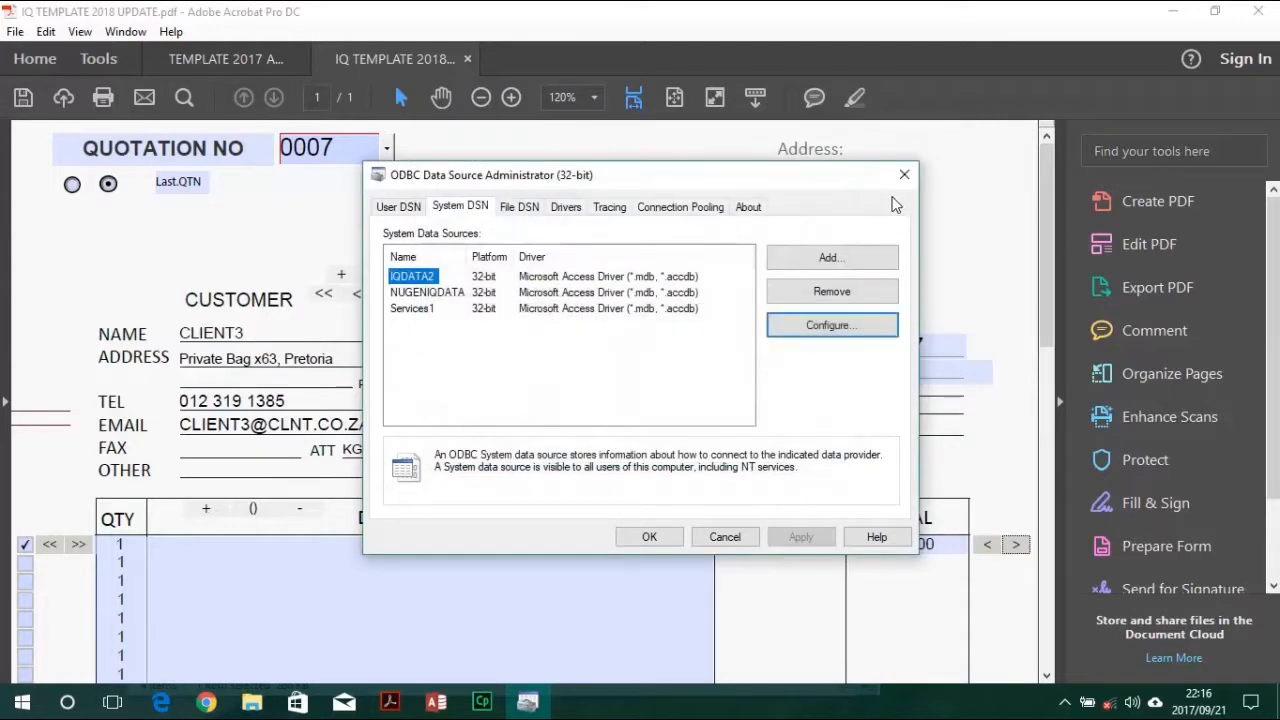
{"action": "left_click", "coordinate": [904, 172]}
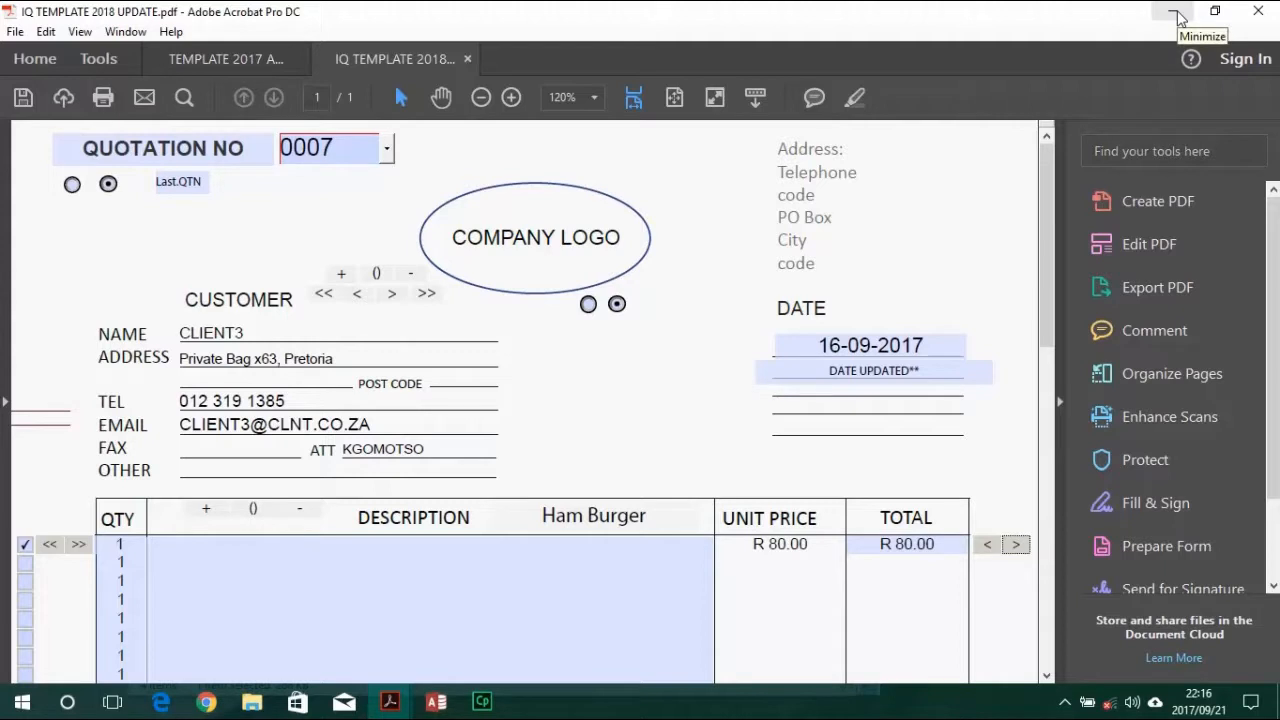
Open IQ TEMPLATE 2018 UPDATE from the DYNAMIC IQS FORMS TEMPLATE folder in Designer, maximized, with the customer section in view.
{"action": "left_click", "coordinate": [251, 702]}
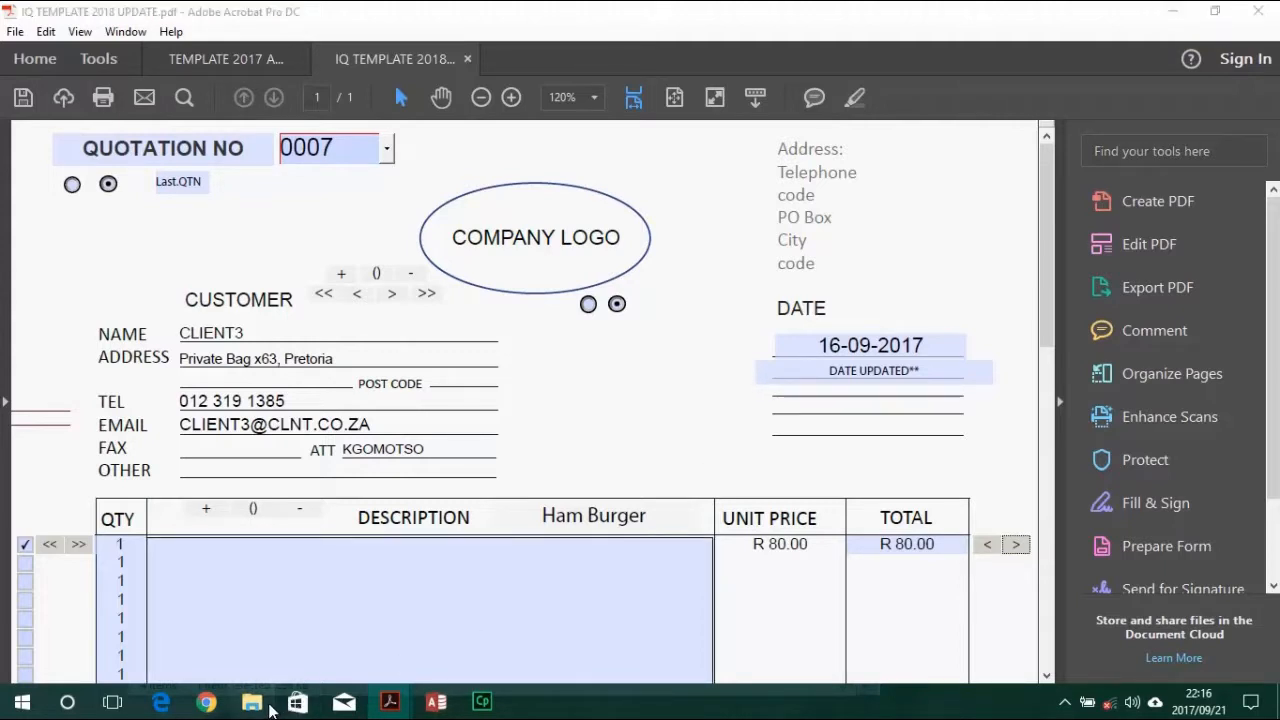
{"action": "right_click", "coordinate": [680, 320]}
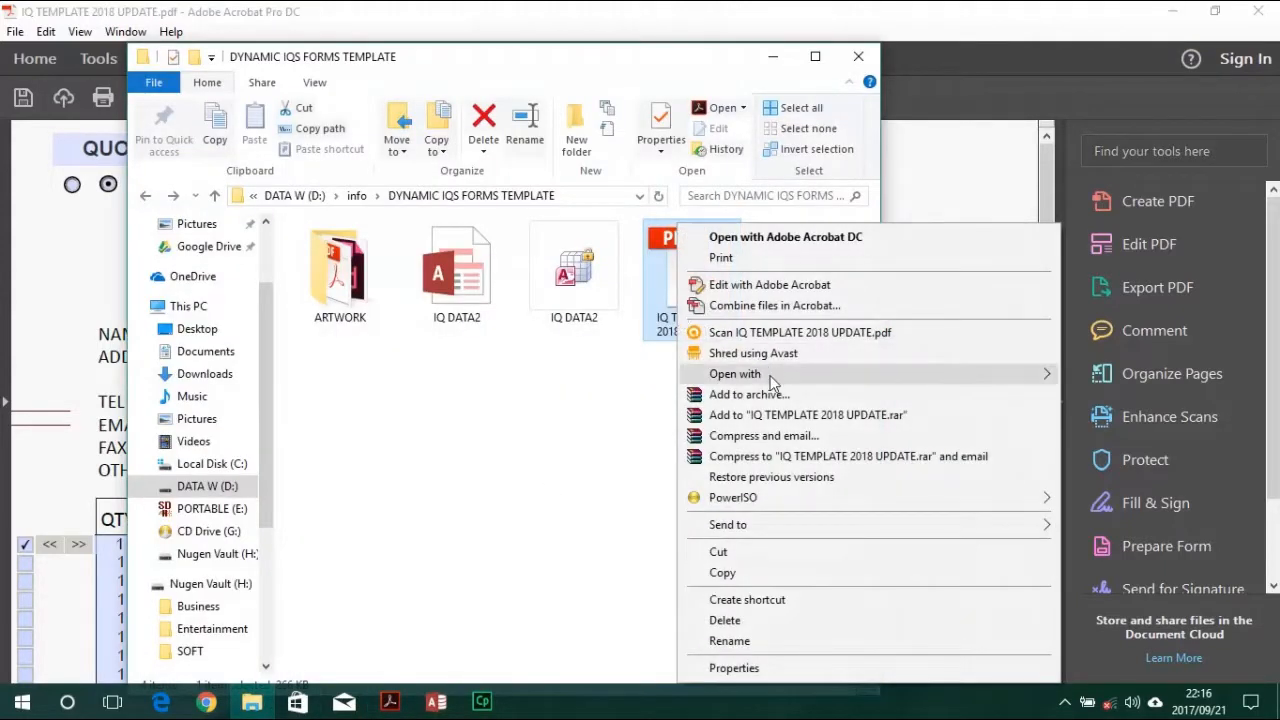
{"action": "mouse_move", "coordinate": [770, 382]}
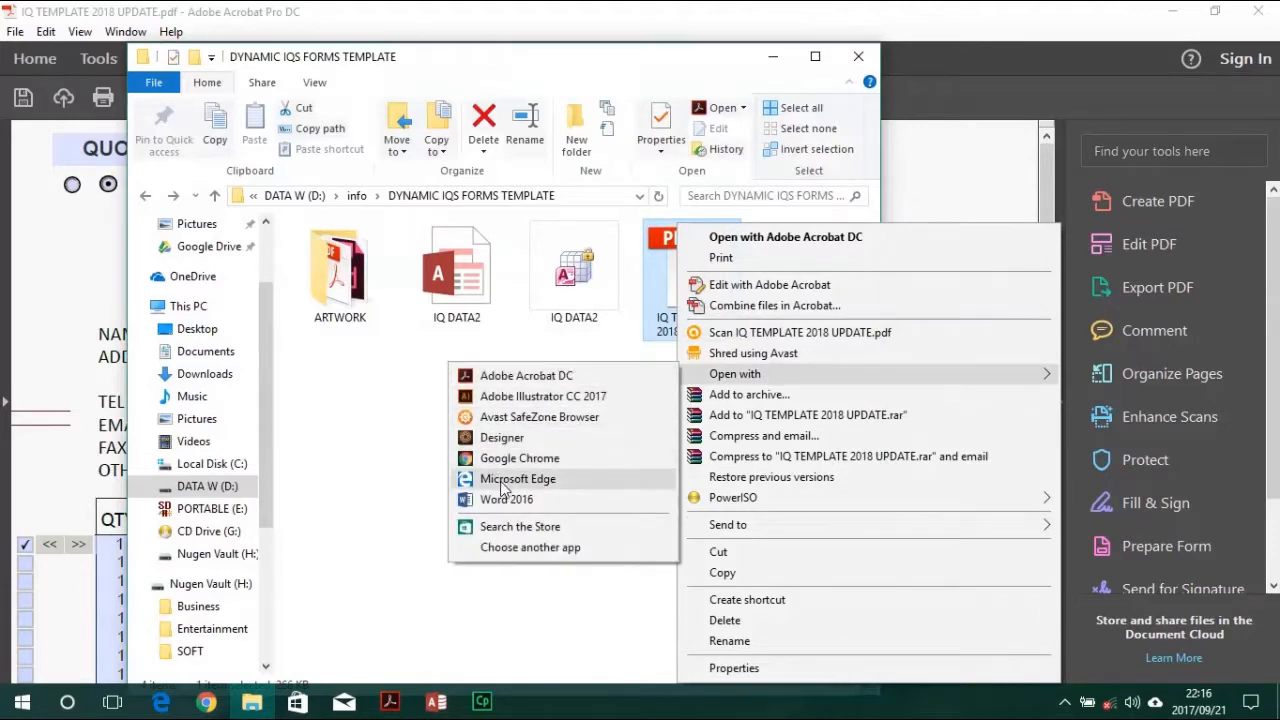
{"action": "left_click", "coordinate": [510, 440]}
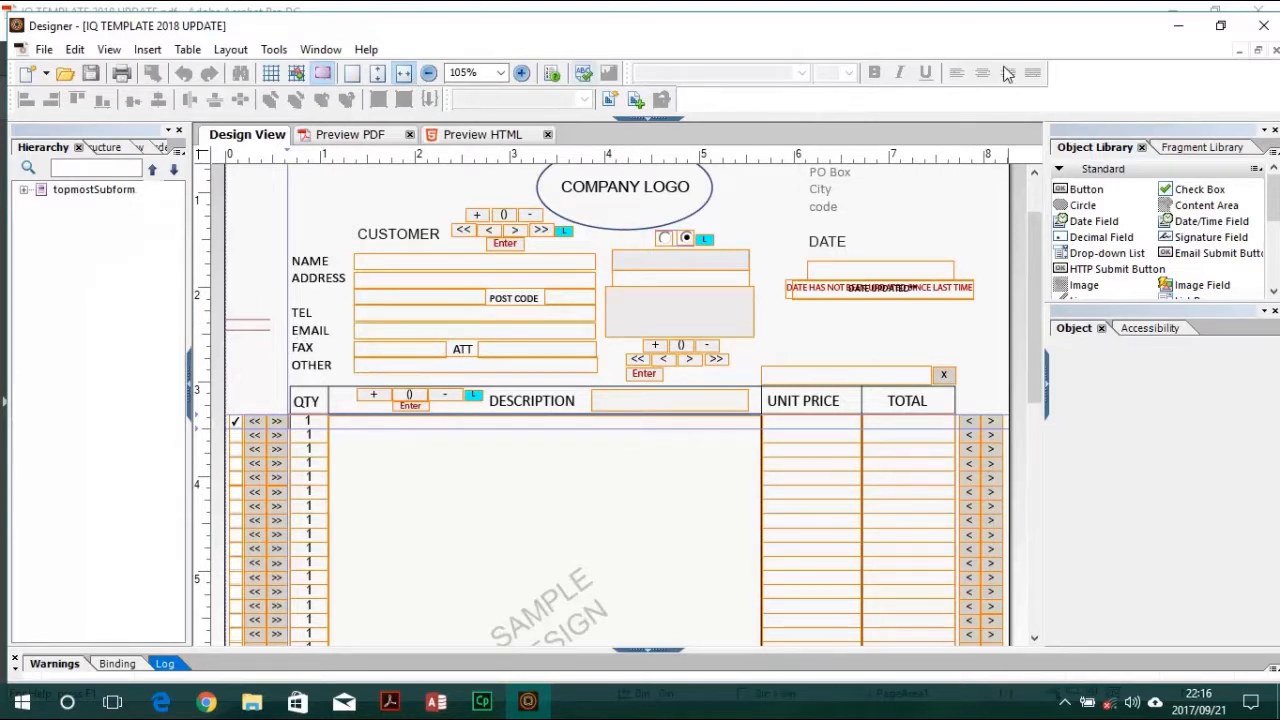
{"action": "left_click", "coordinate": [1220, 25]}
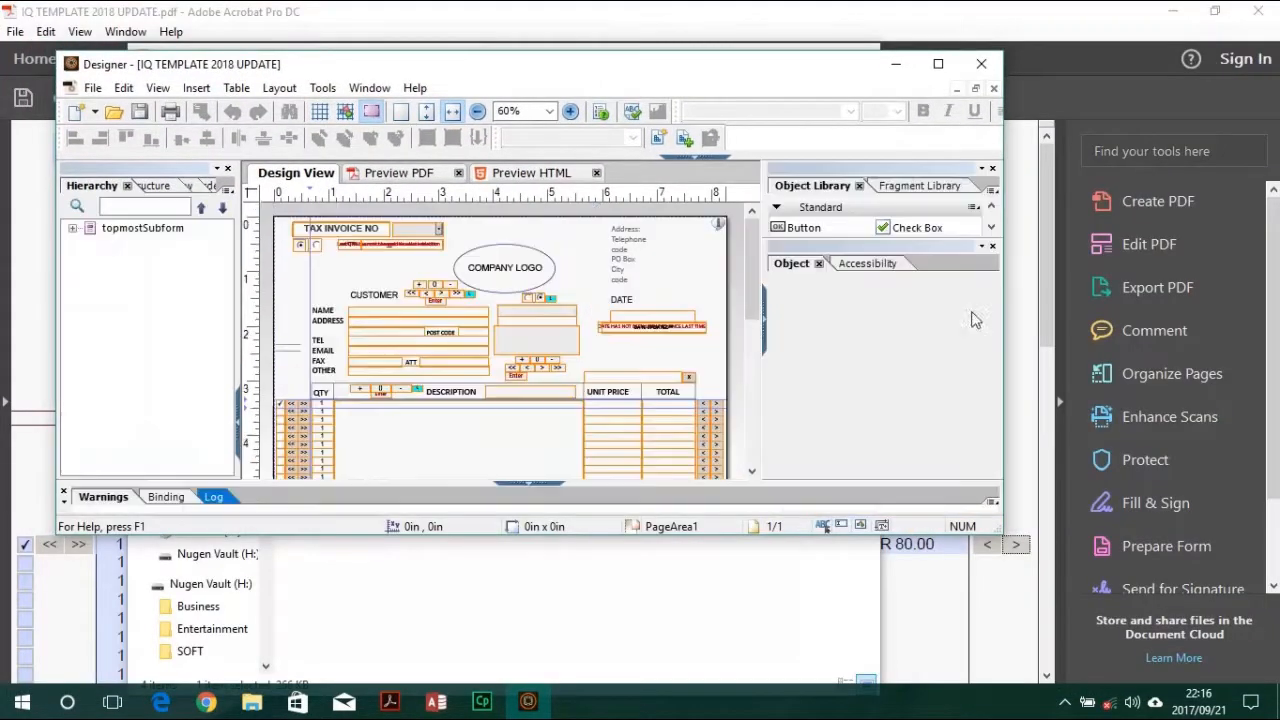
{"action": "left_click", "coordinate": [938, 63]}
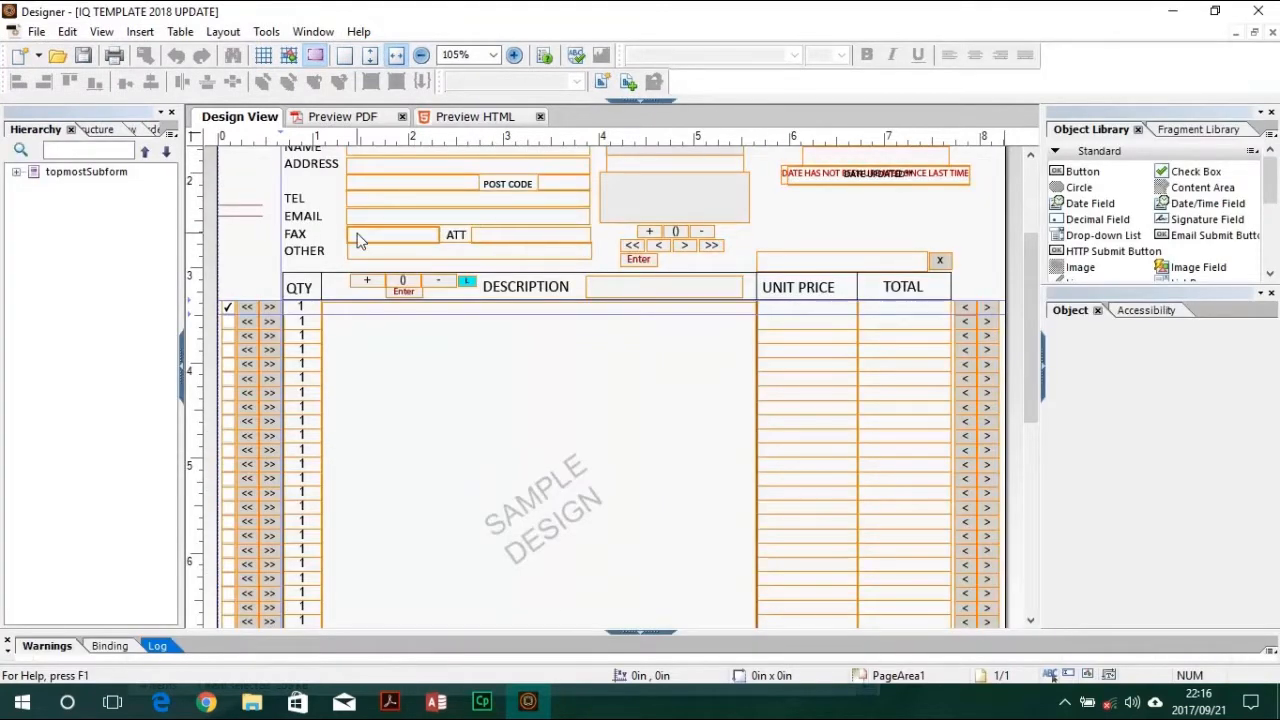
{"action": "scroll", "coordinate": [358, 236], "scroll_direction": "up", "scroll_amount": 3}
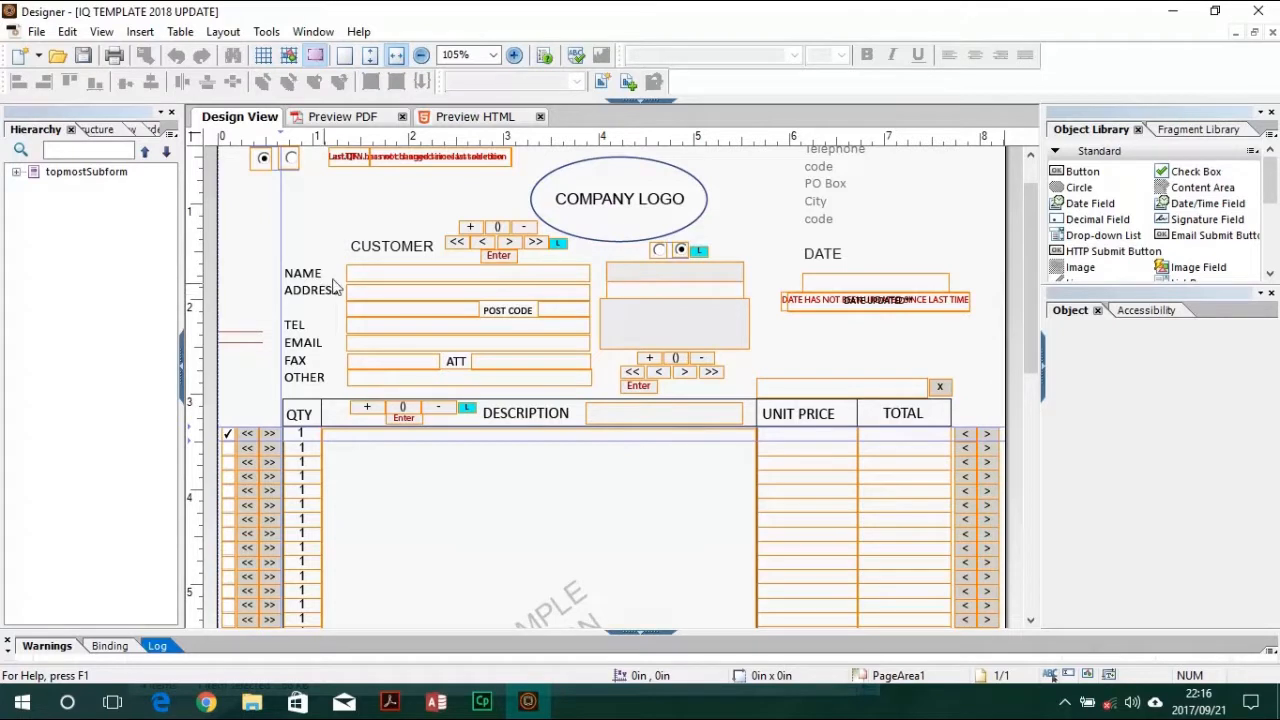
Bring up the Contacts table of IQ DATA2 in Access and compare its columns with the customer fields in Designer.
{"action": "left_click", "coordinate": [436, 701]}
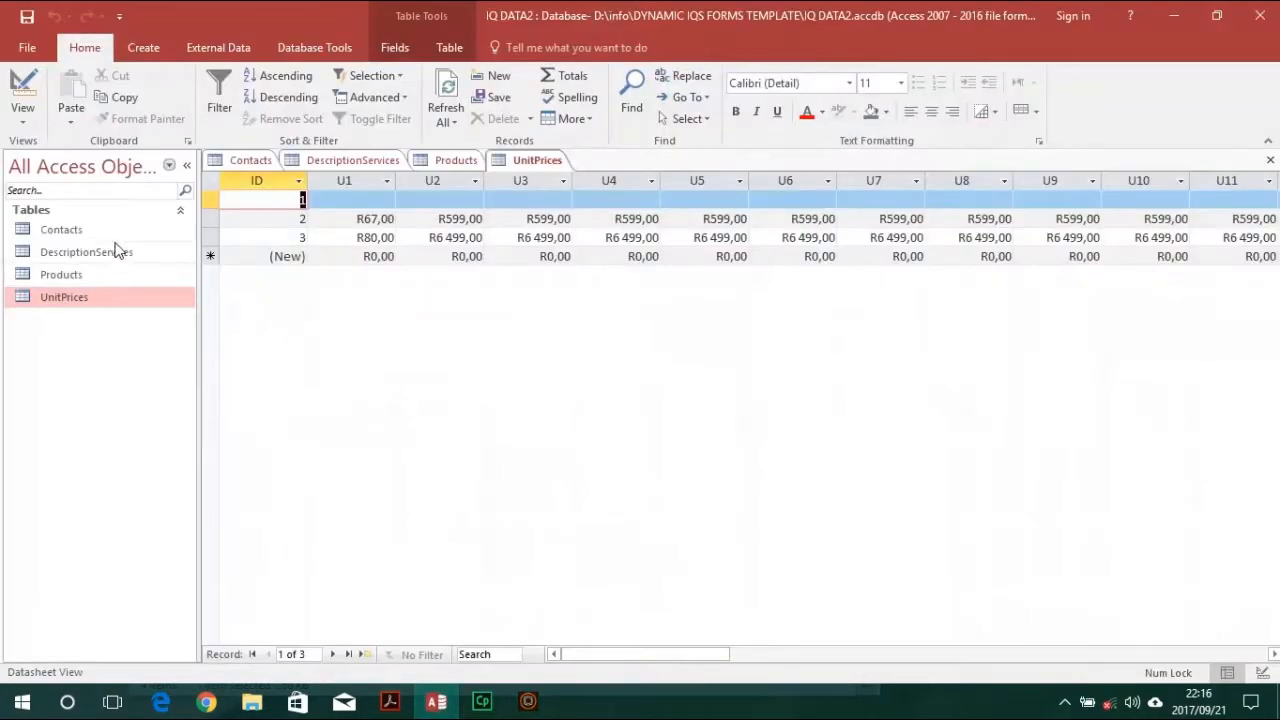
{"action": "left_click", "coordinate": [96, 230]}
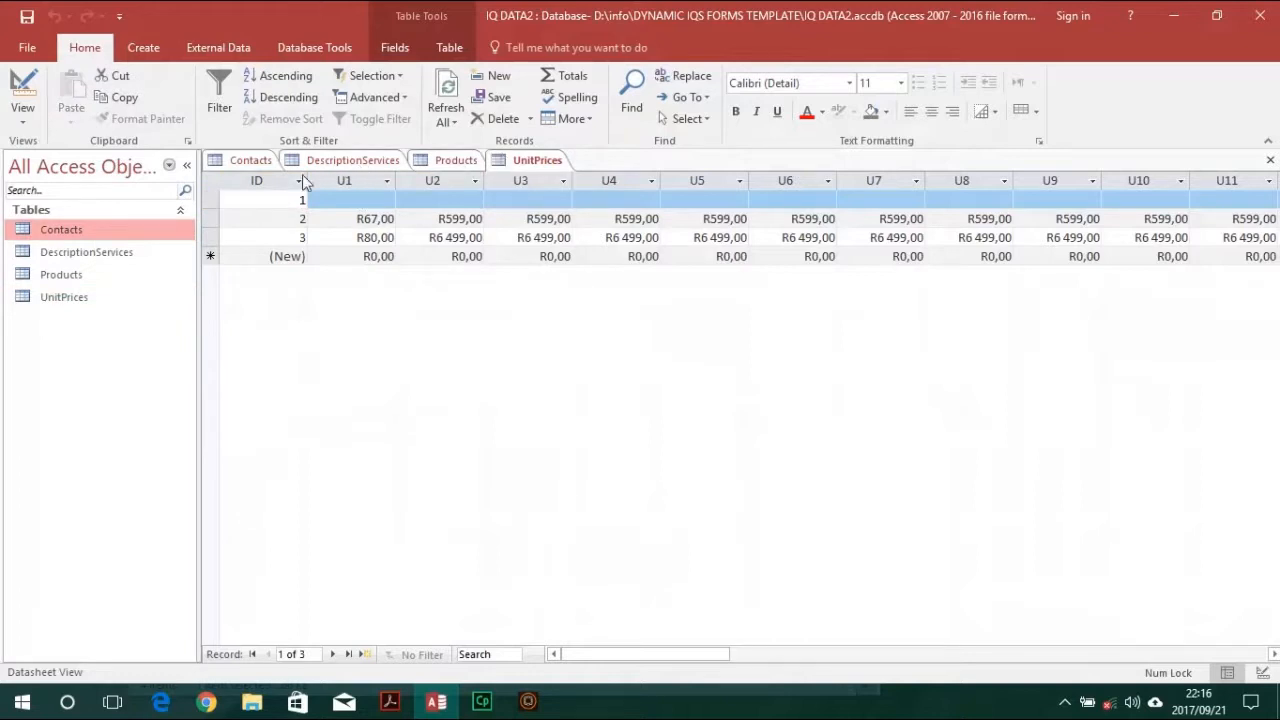
{"action": "left_click", "coordinate": [250, 163]}
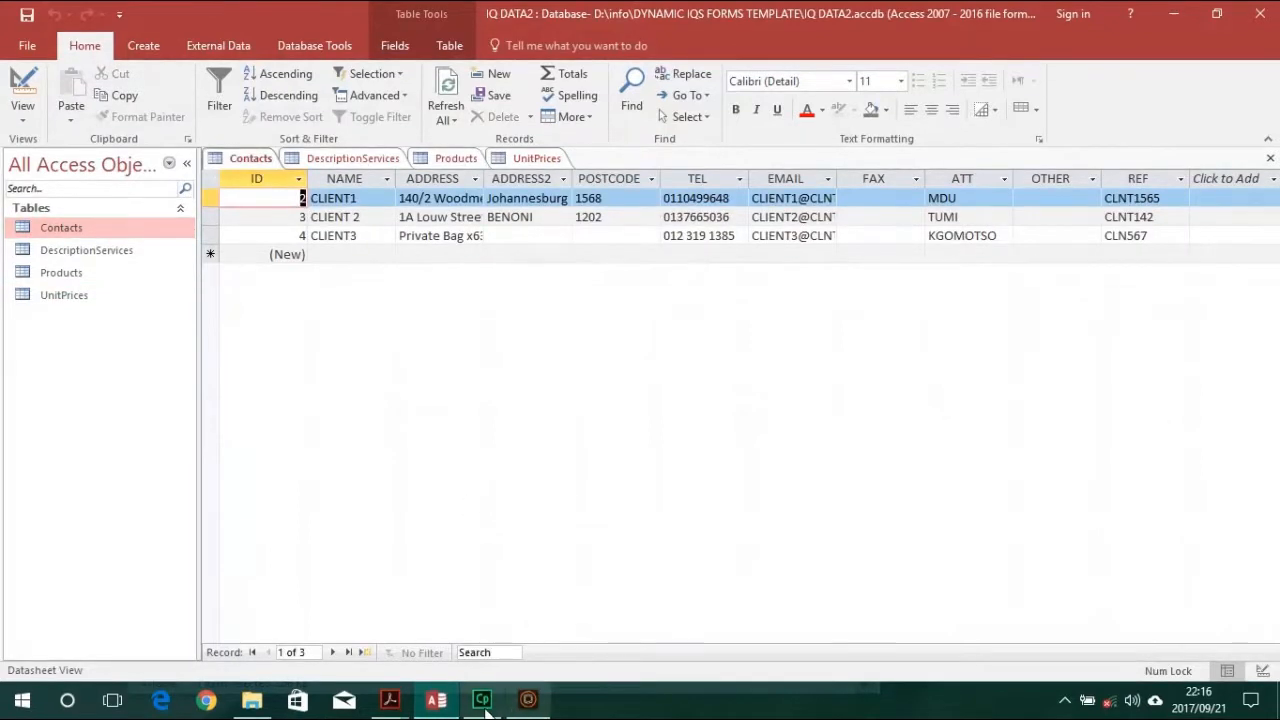
{"action": "left_click", "coordinate": [528, 700]}
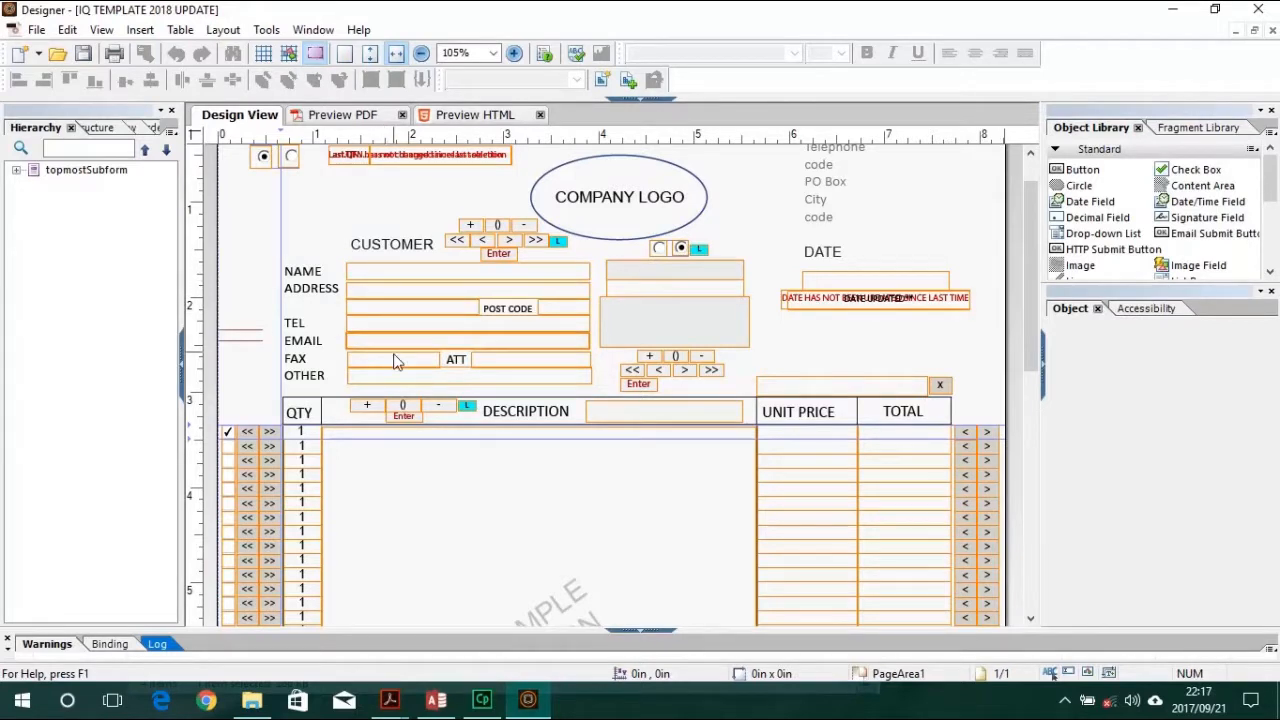
{"action": "left_click", "coordinate": [436, 700]}
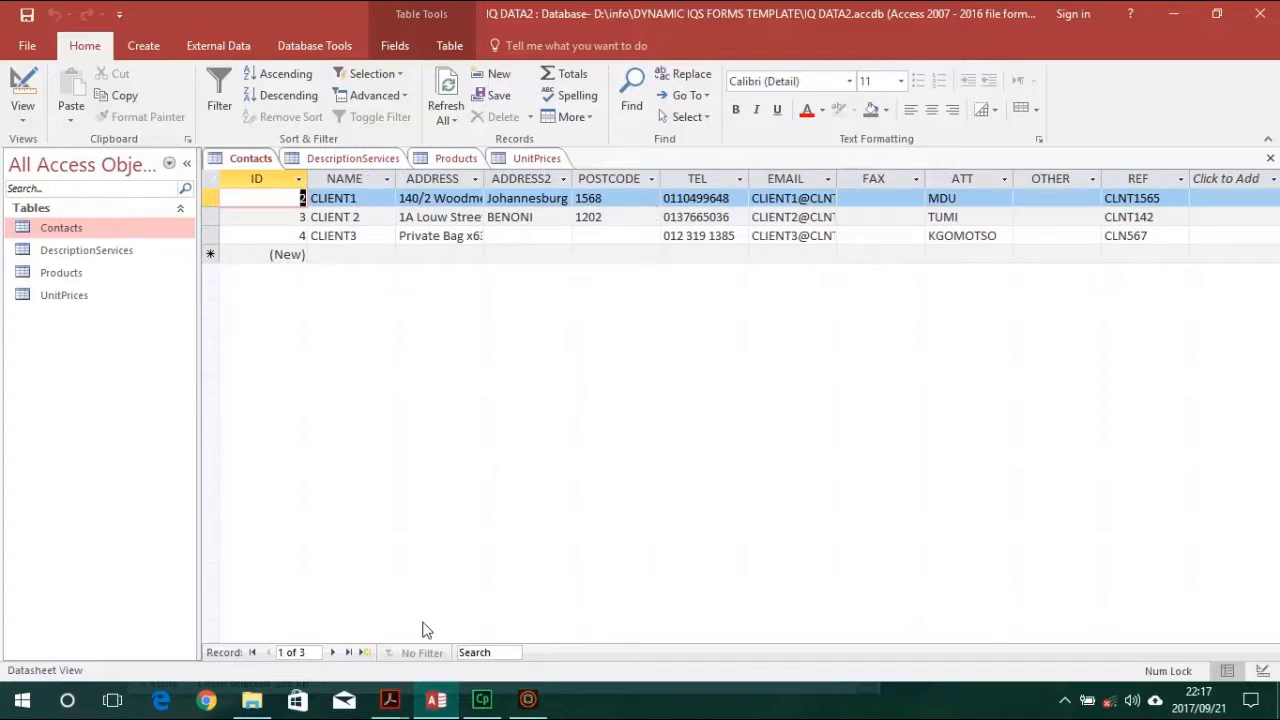
{"action": "left_click", "coordinate": [534, 704]}
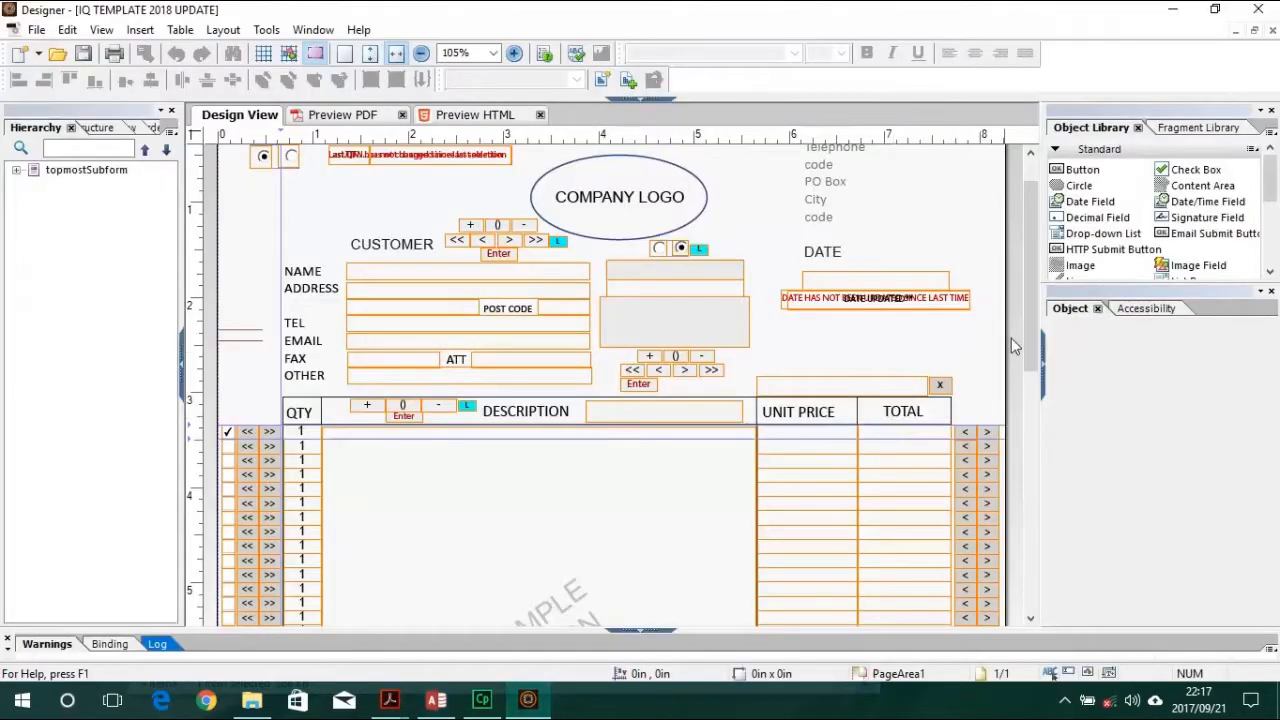
Select the customer NAME field in the form and the matching NAME column of the Contacts table in Access.
{"action": "left_click", "coordinate": [485, 268]}
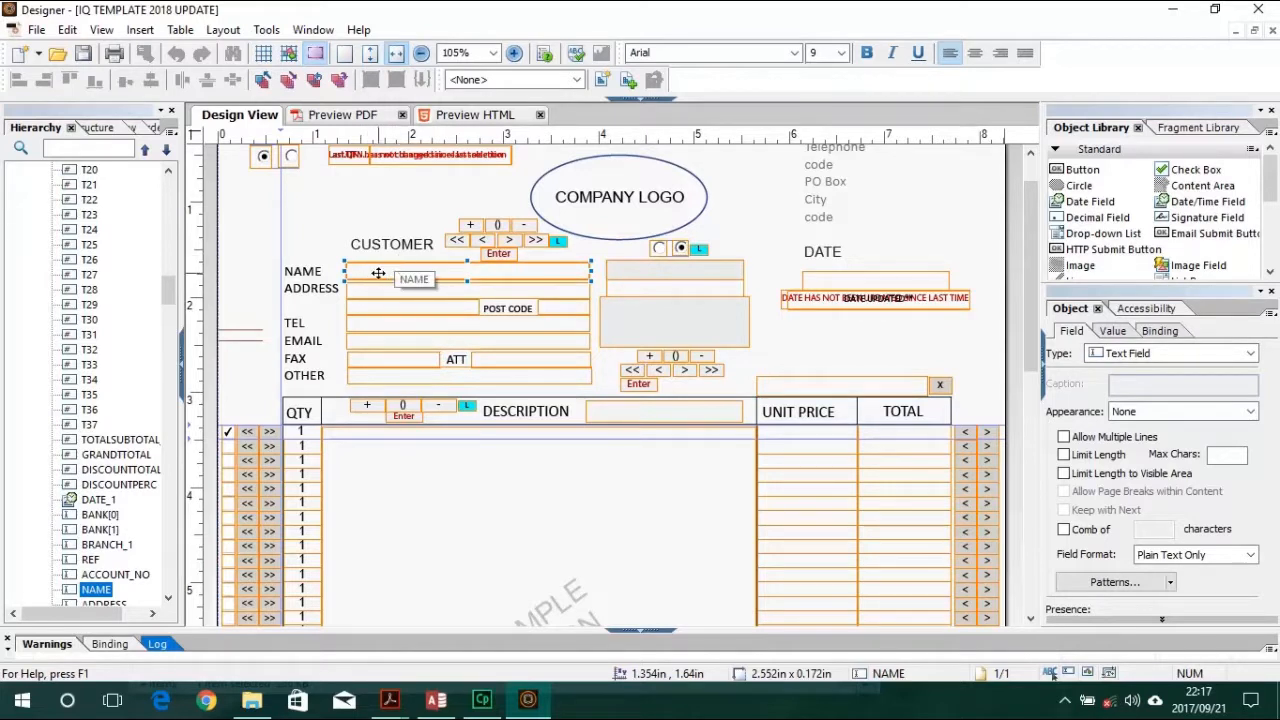
{"action": "left_click", "coordinate": [446, 706]}
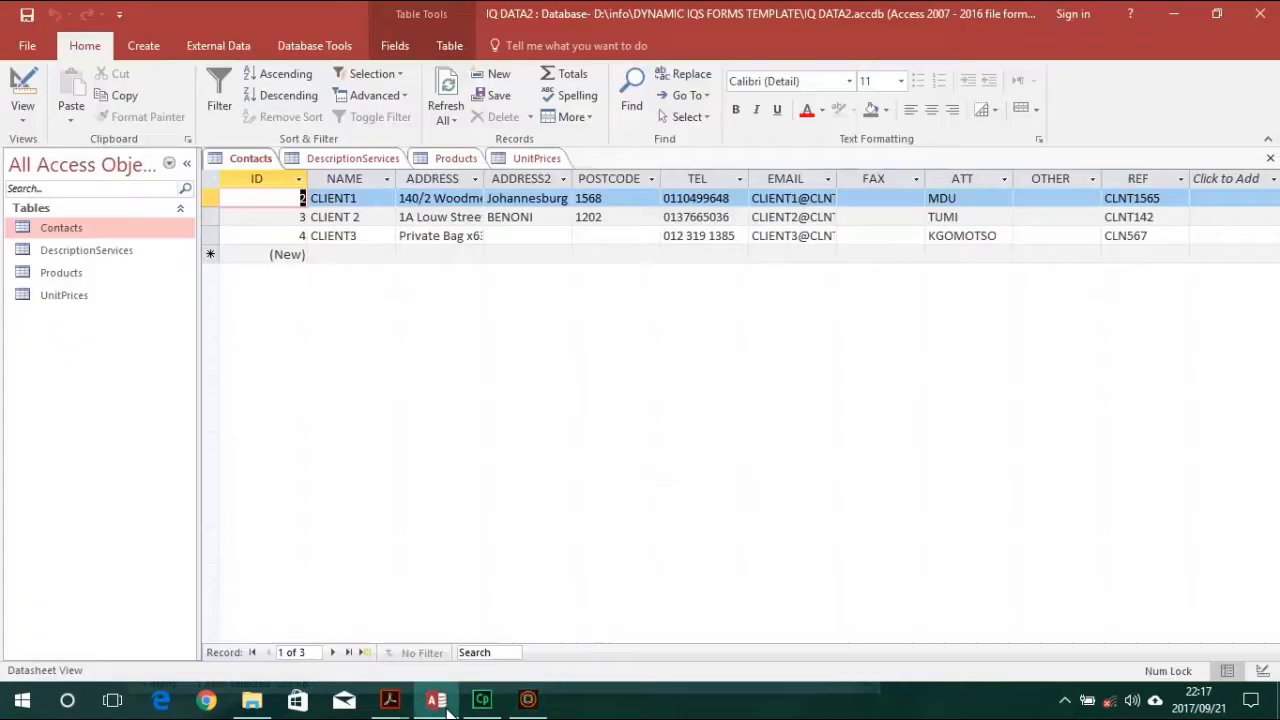
{"action": "left_click", "coordinate": [345, 180]}
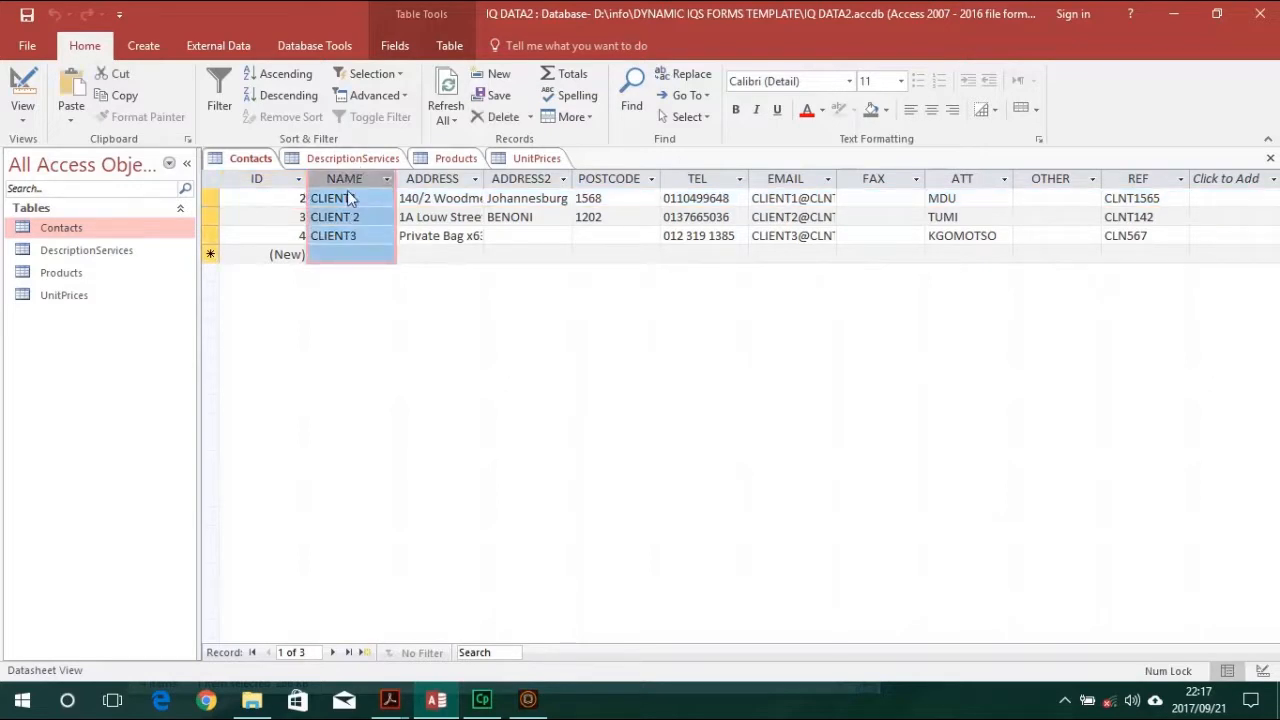
Back in Designer, inspect the NAME field's data binding and the Contacts fields available for it, without changing the binding.
{"action": "left_click", "coordinate": [540, 698]}
{"action": "left_click", "coordinate": [1160, 330]}
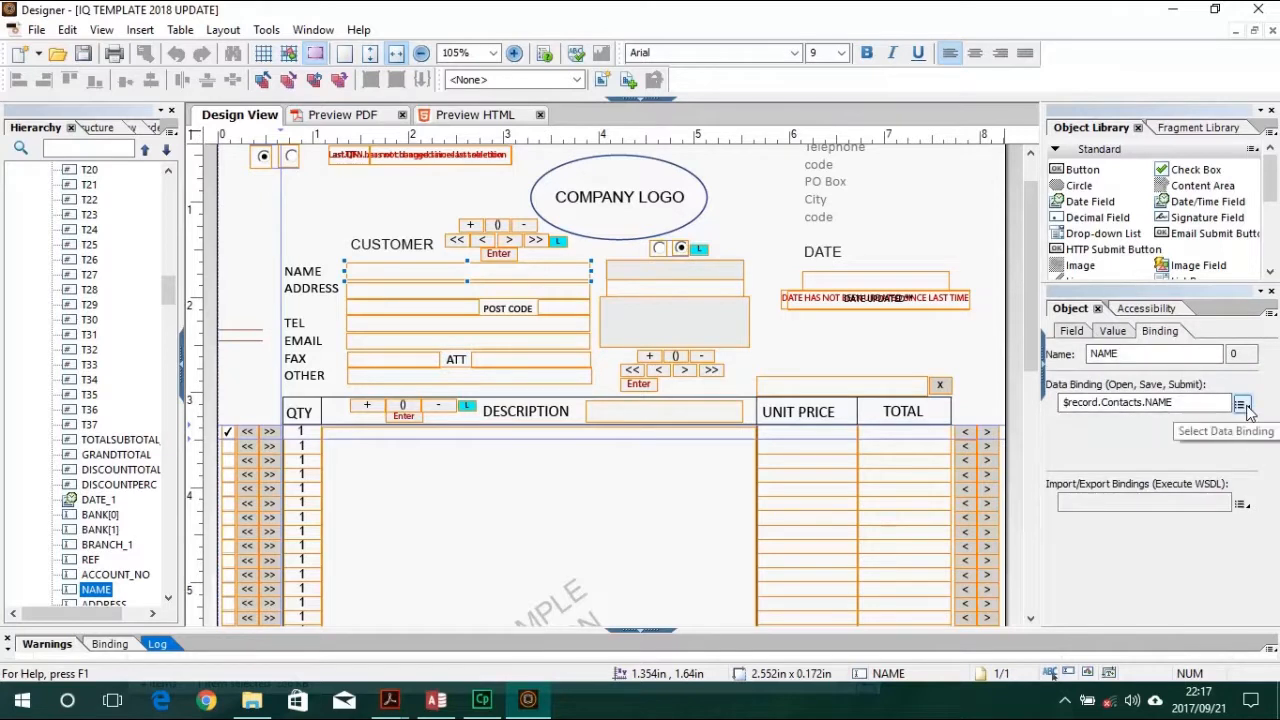
{"action": "left_click", "coordinate": [1241, 405]}
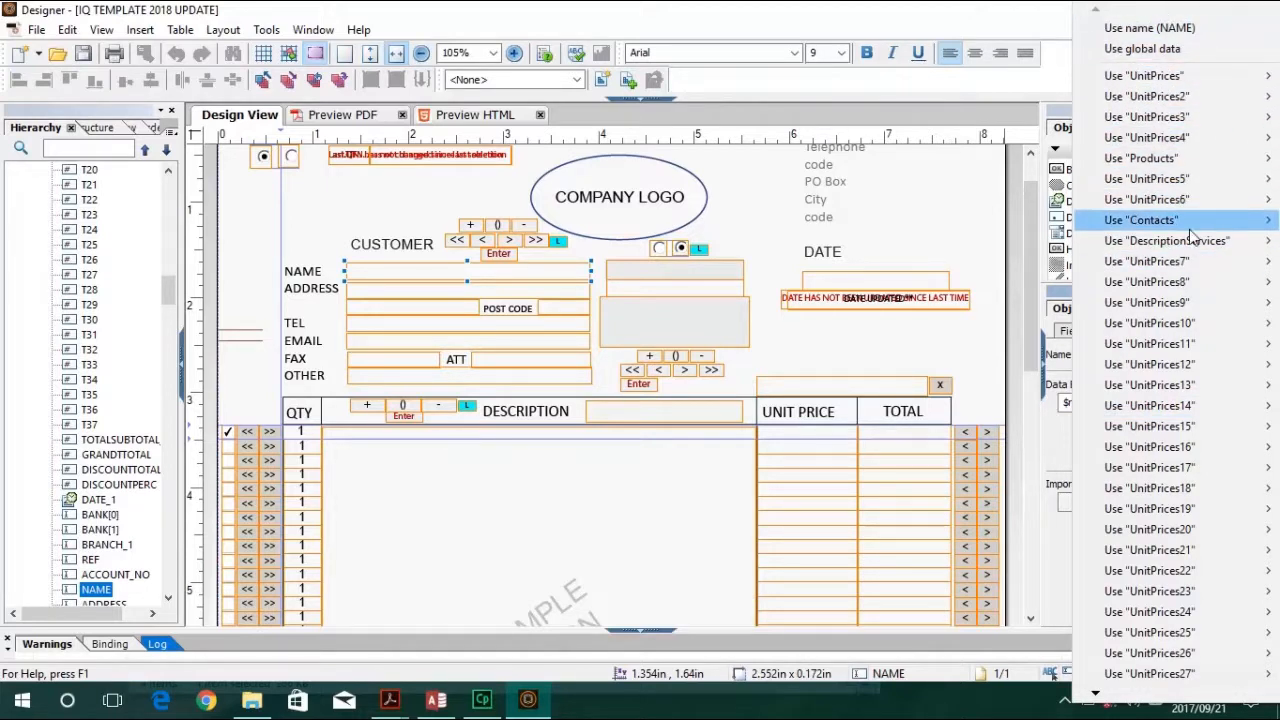
{"action": "mouse_move", "coordinate": [1197, 227]}
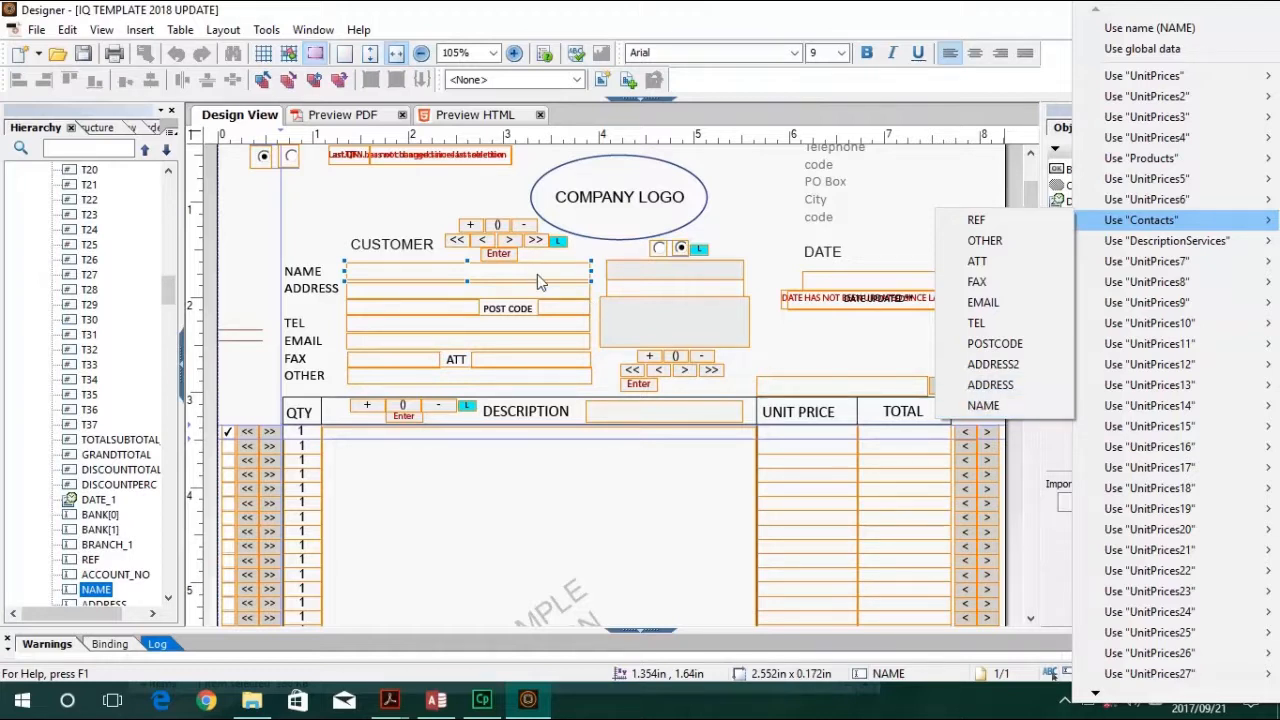
{"action": "left_click", "coordinate": [775, 220]}
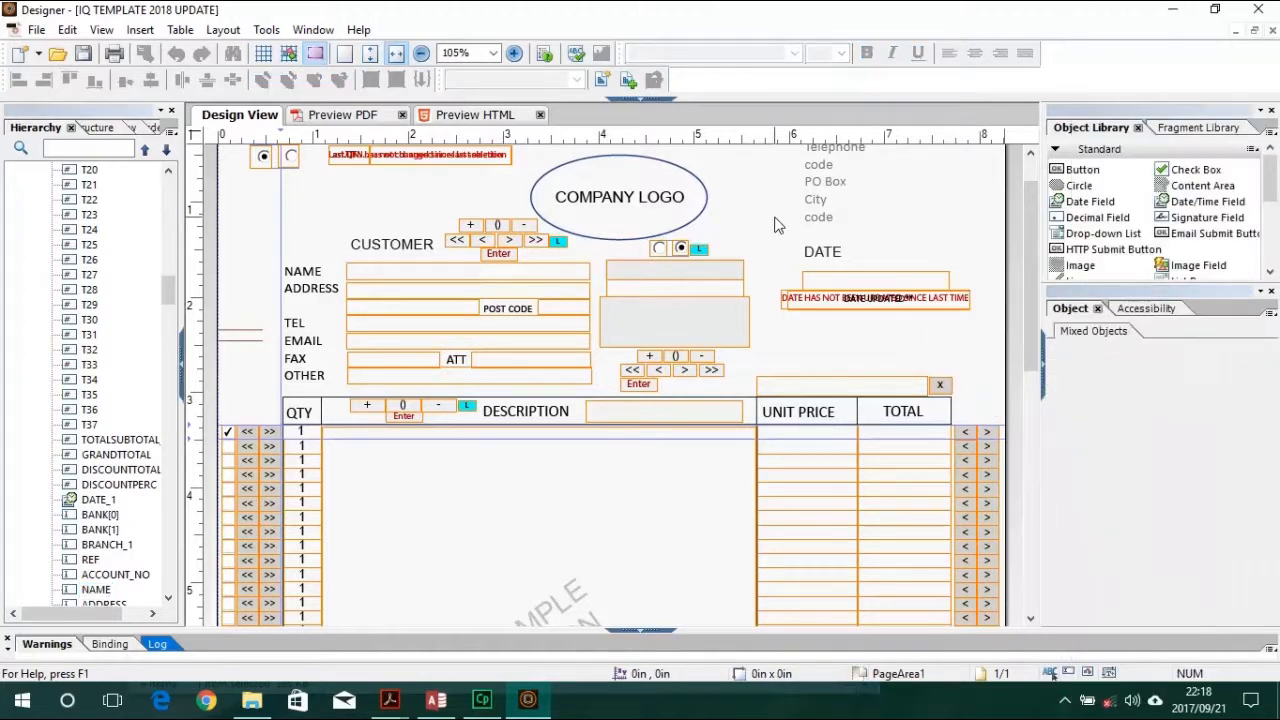
Collapse the topmostSubform hierarchy and display the Data View with the form's data connections.
{"action": "left_click_drag", "start_coordinate": [170, 300], "coordinate": [168, 188]}
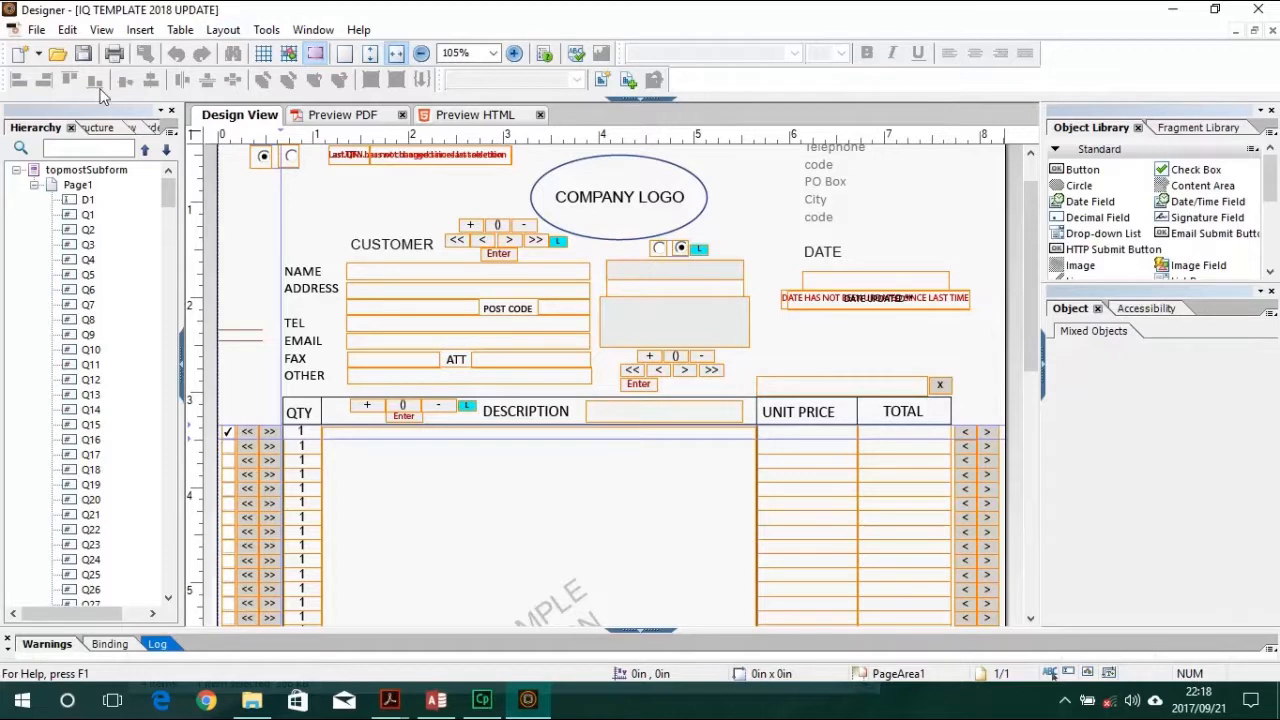
{"action": "left_click", "coordinate": [16, 171]}
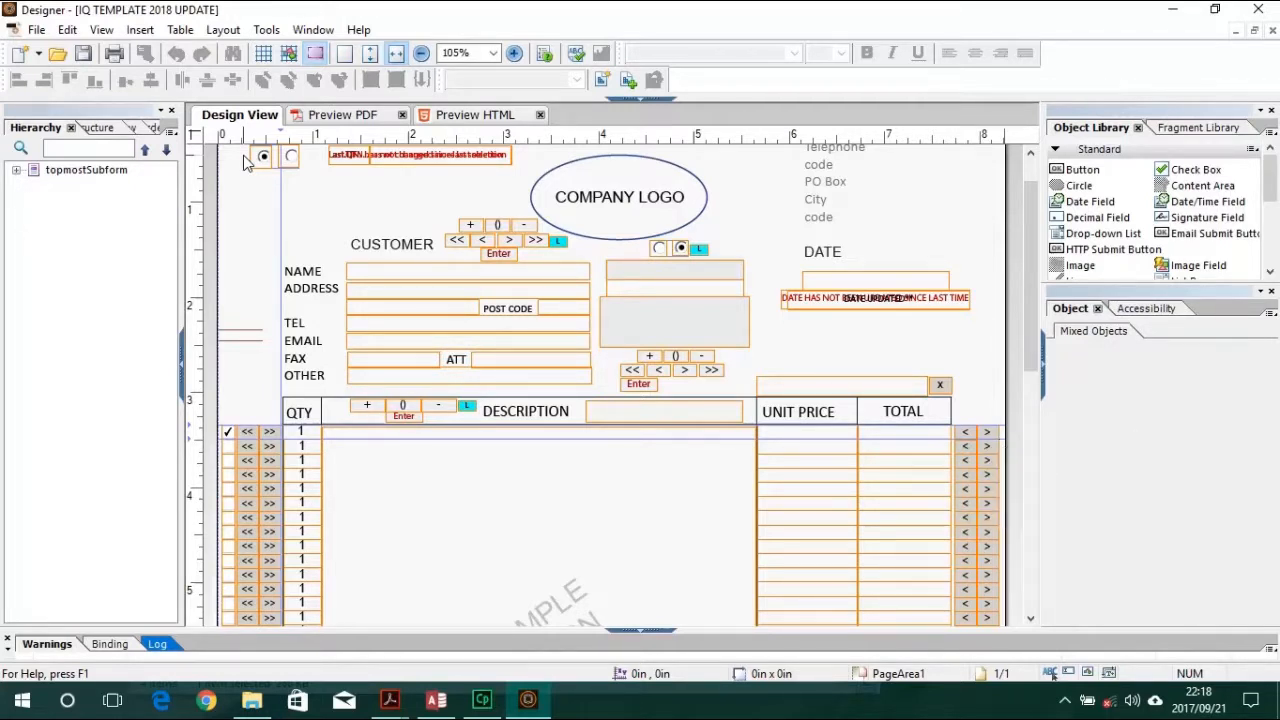
{"action": "left_click", "coordinate": [313, 32]}
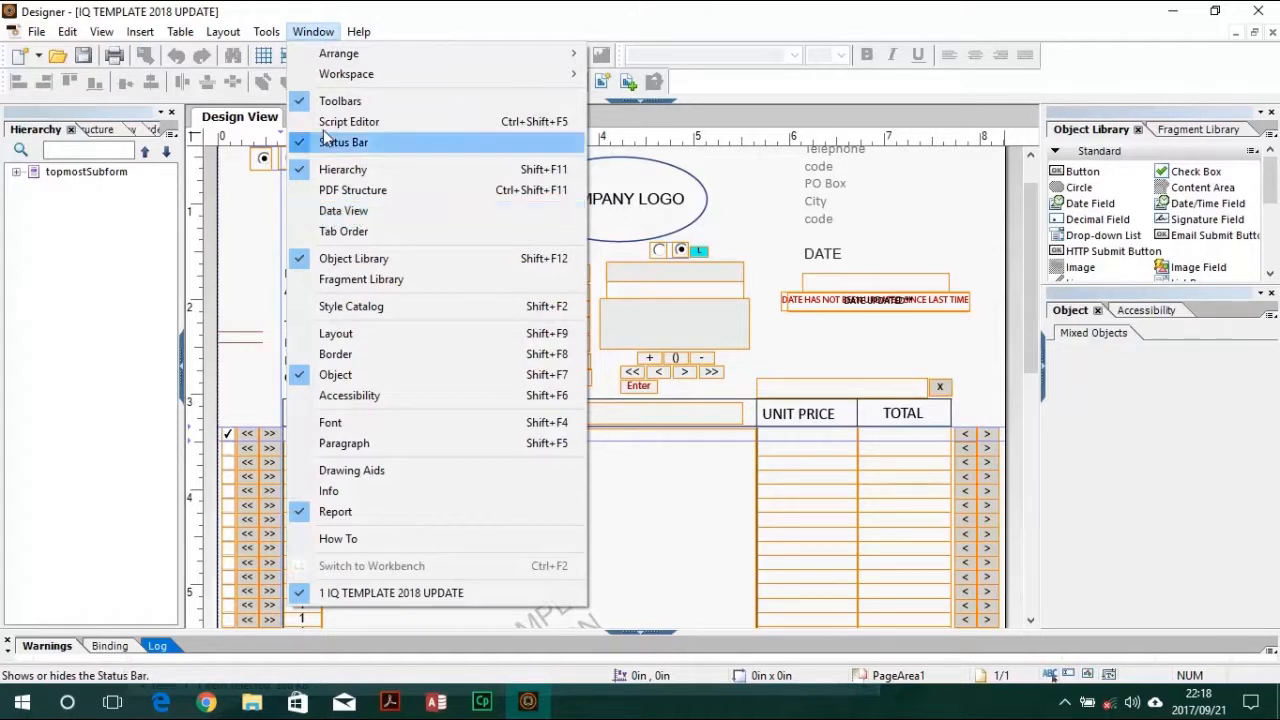
{"action": "left_click", "coordinate": [345, 210]}
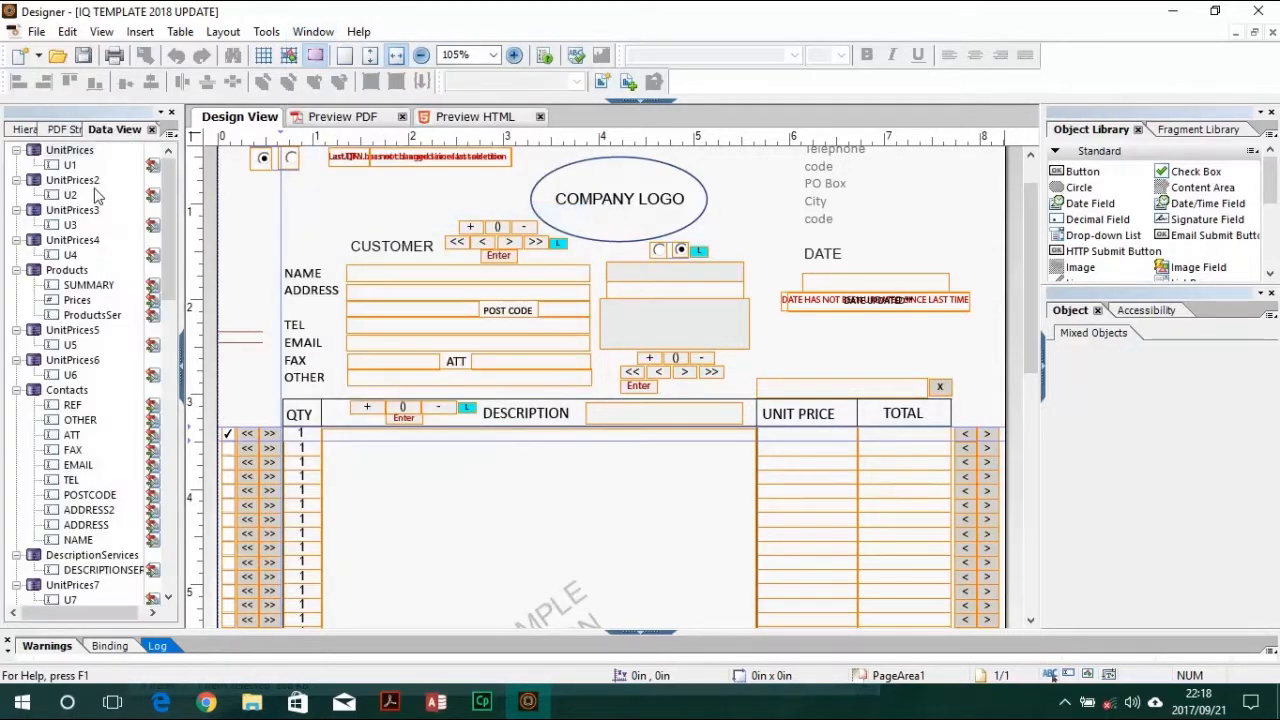
Collapse the expanded data connections in the Data View from UnitPrices through UnitPrices25, including Products, Contacts and DescriptionServices.
{"action": "left_click", "coordinate": [16, 151]}
{"action": "left_click", "coordinate": [16, 180]}
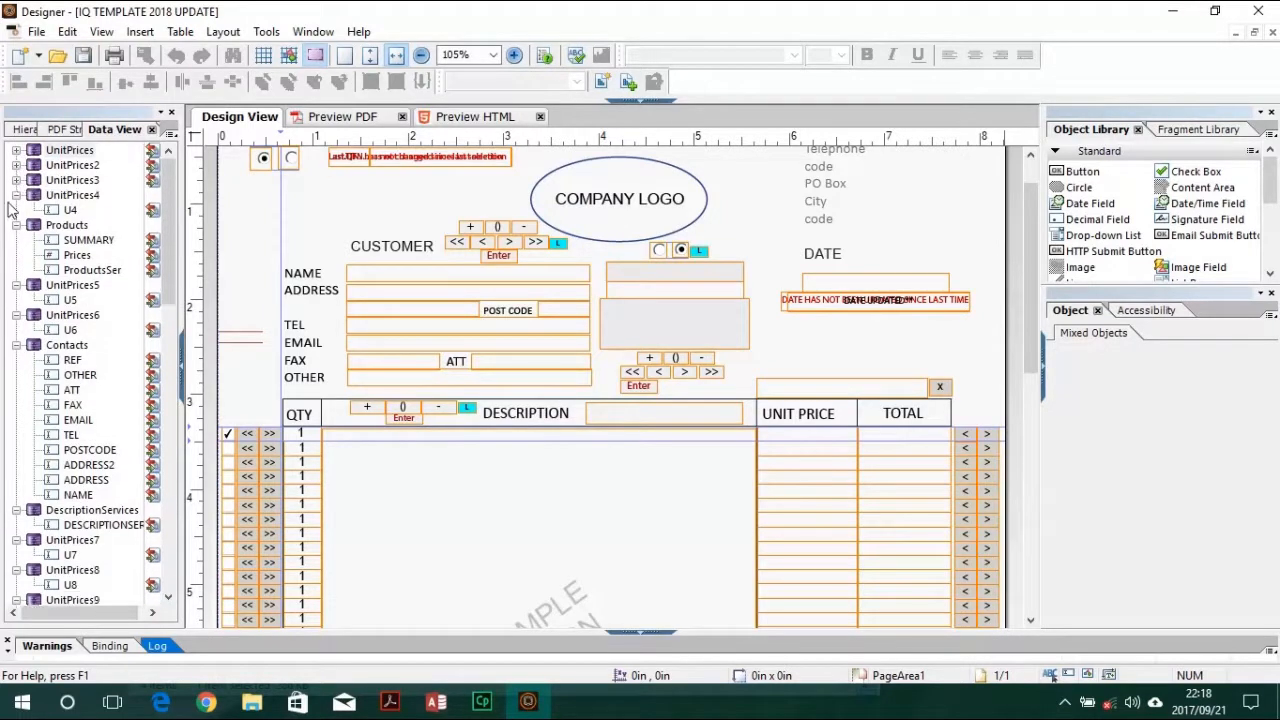
{"action": "left_click", "coordinate": [16, 195]}
{"action": "left_click", "coordinate": [16, 210]}
{"action": "left_click", "coordinate": [16, 225]}
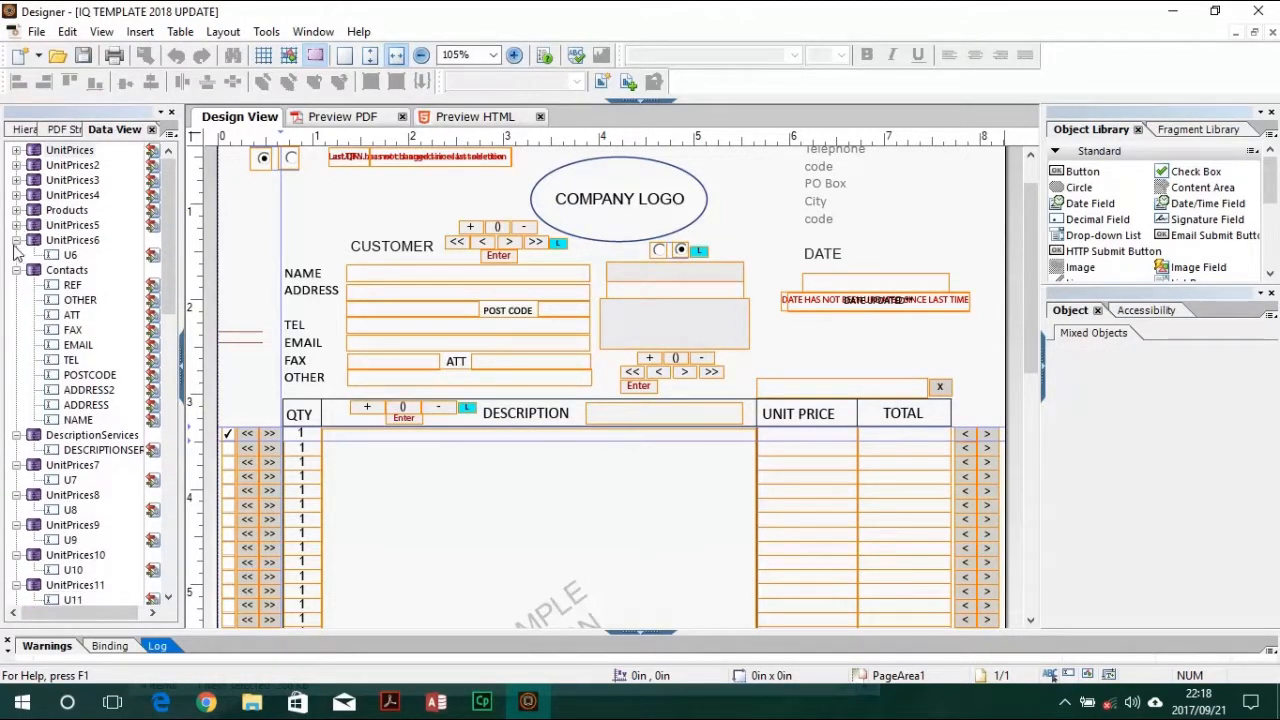
{"action": "left_click", "coordinate": [16, 240]}
{"action": "left_click", "coordinate": [16, 255]}
{"action": "left_click", "coordinate": [16, 270]}
{"action": "left_click", "coordinate": [16, 285]}
{"action": "left_click", "coordinate": [16, 300]}
{"action": "left_click", "coordinate": [16, 315]}
{"action": "left_click", "coordinate": [16, 330]}
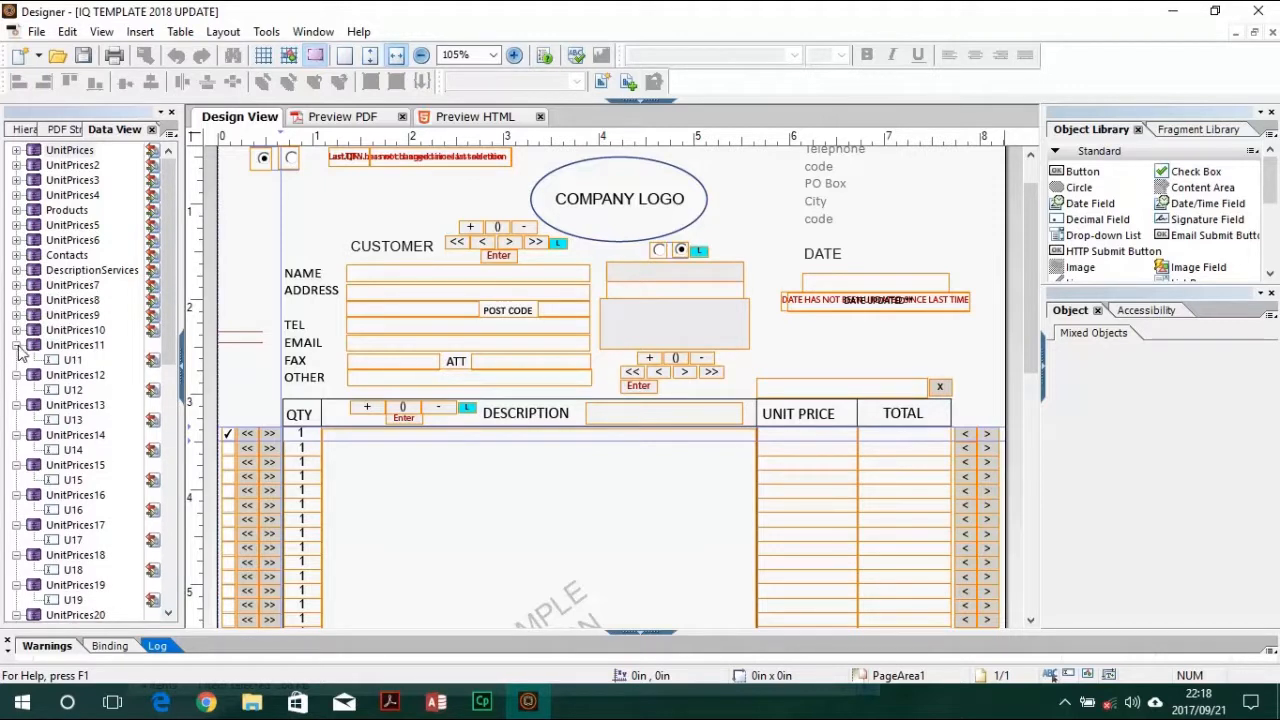
{"action": "left_click", "coordinate": [16, 345]}
{"action": "left_click", "coordinate": [16, 360]}
{"action": "left_click", "coordinate": [16, 375]}
{"action": "left_click", "coordinate": [16, 390]}
{"action": "left_click", "coordinate": [16, 405]}
{"action": "left_click", "coordinate": [16, 420]}
{"action": "left_click", "coordinate": [16, 435]}
{"action": "left_click", "coordinate": [16, 450]}
{"action": "left_click", "coordinate": [16, 465]}
{"action": "left_click", "coordinate": [16, 480]}
{"action": "left_click", "coordinate": [16, 495]}
{"action": "left_click", "coordinate": [16, 510]}
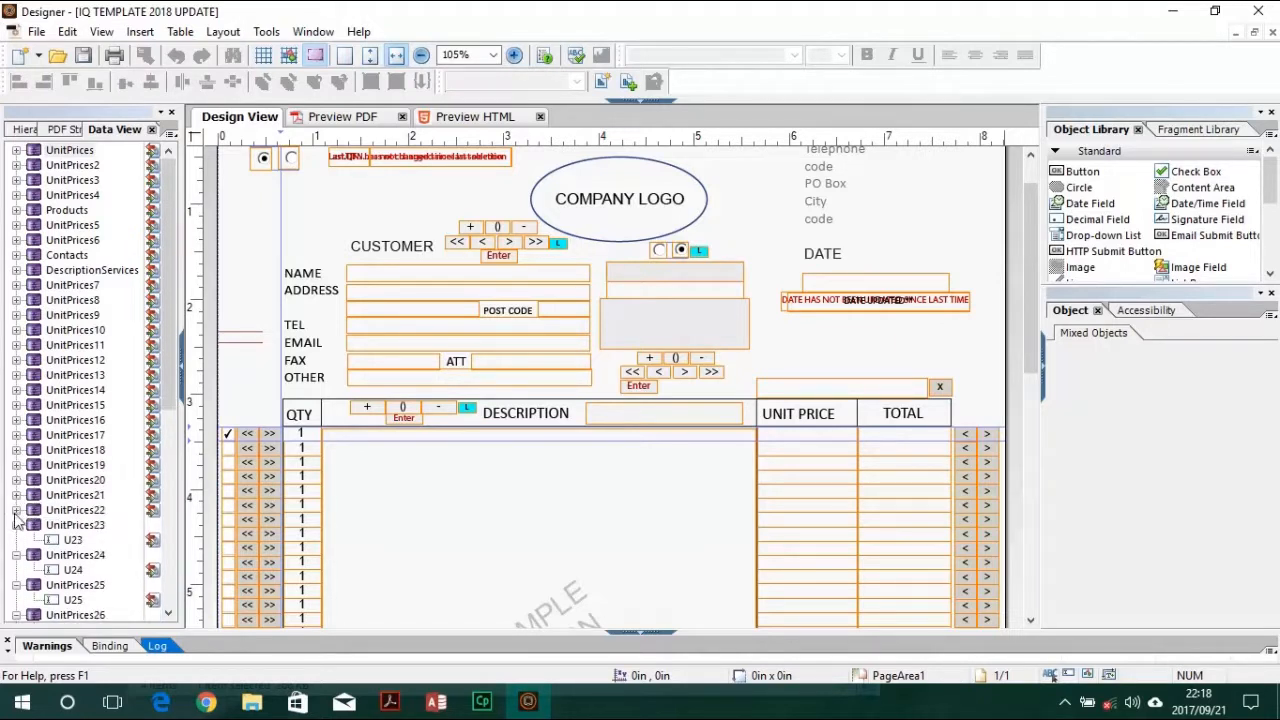
{"action": "left_click", "coordinate": [16, 525]}
{"action": "left_click", "coordinate": [16, 540]}
{"action": "left_click", "coordinate": [16, 555]}
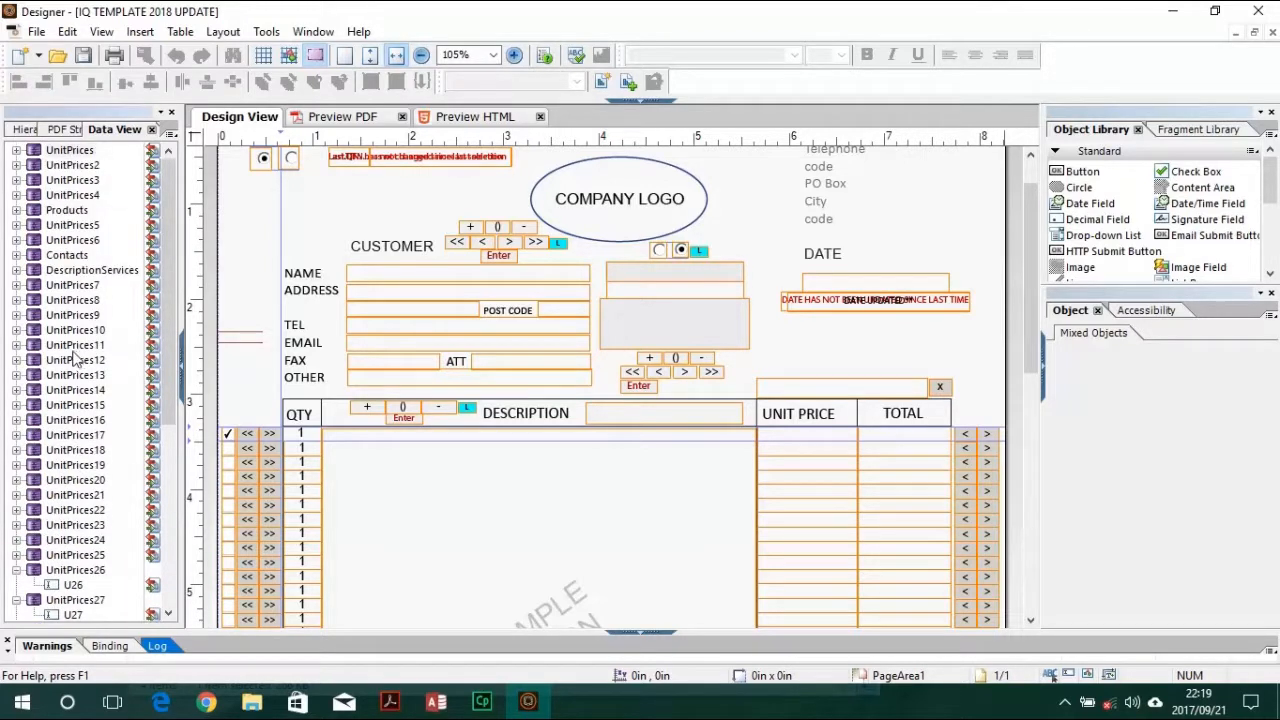
Open the connection properties of the Contacts data connection and advance to its OLEDB connection string and SQL query.
{"action": "left_click", "coordinate": [67, 256]}
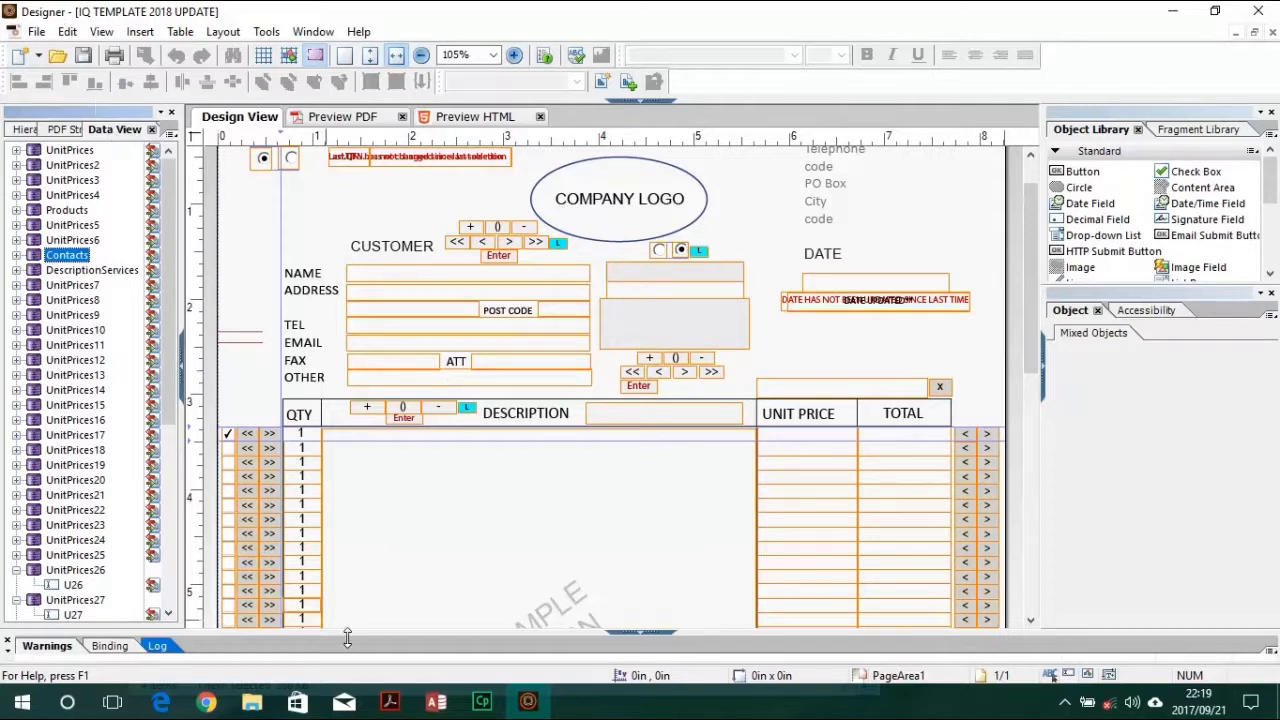
{"action": "left_click", "coordinate": [437, 702]}
{"action": "left_click", "coordinate": [437, 702]}
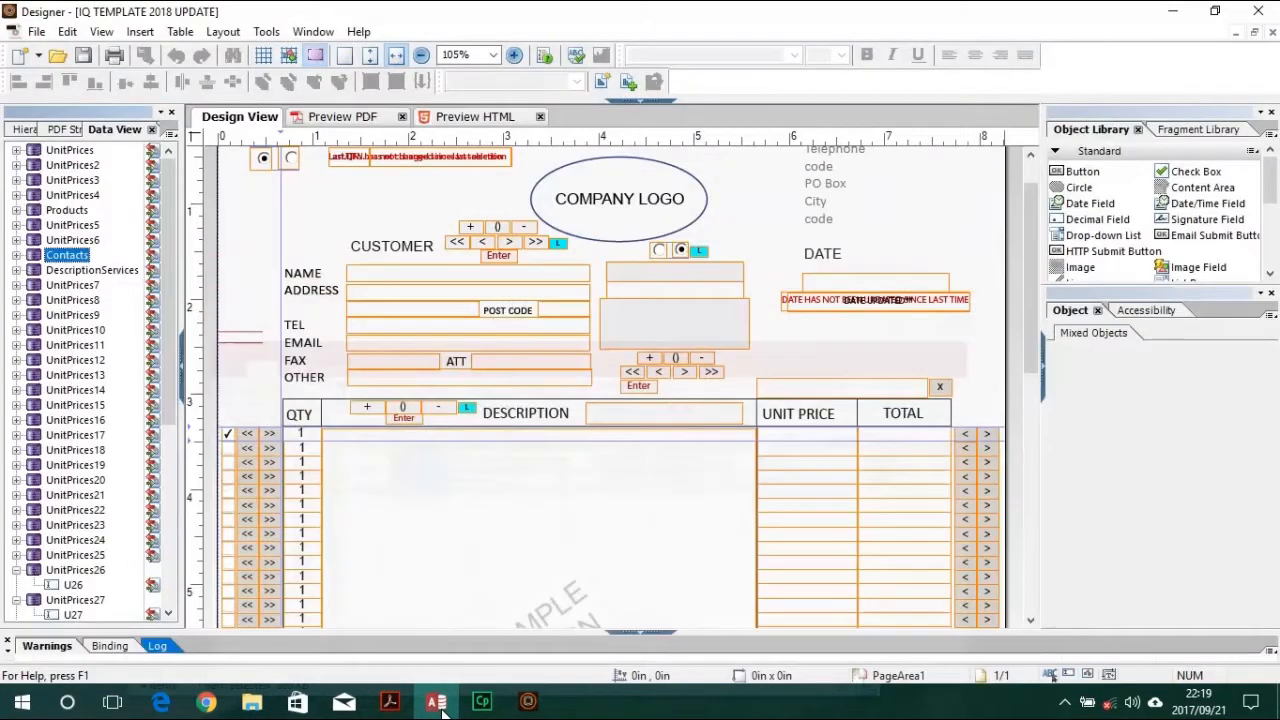
{"action": "right_click", "coordinate": [72, 265]}
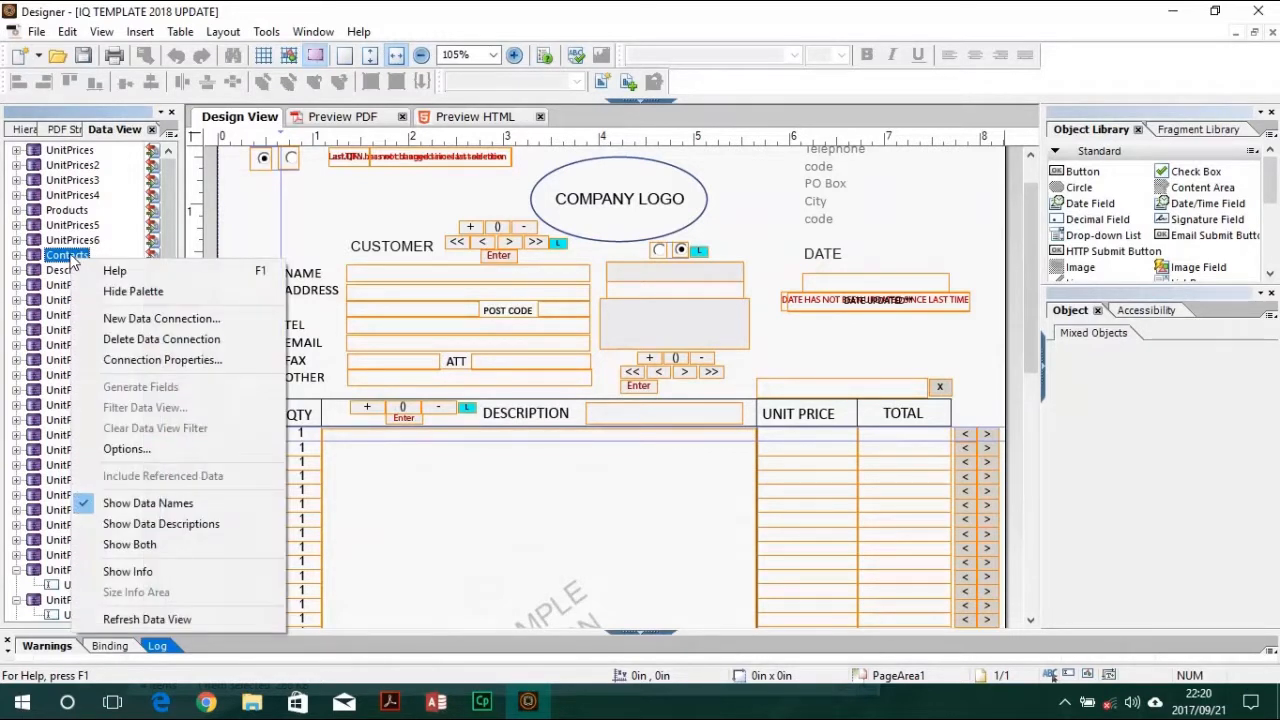
{"action": "key", "text": "Up"}
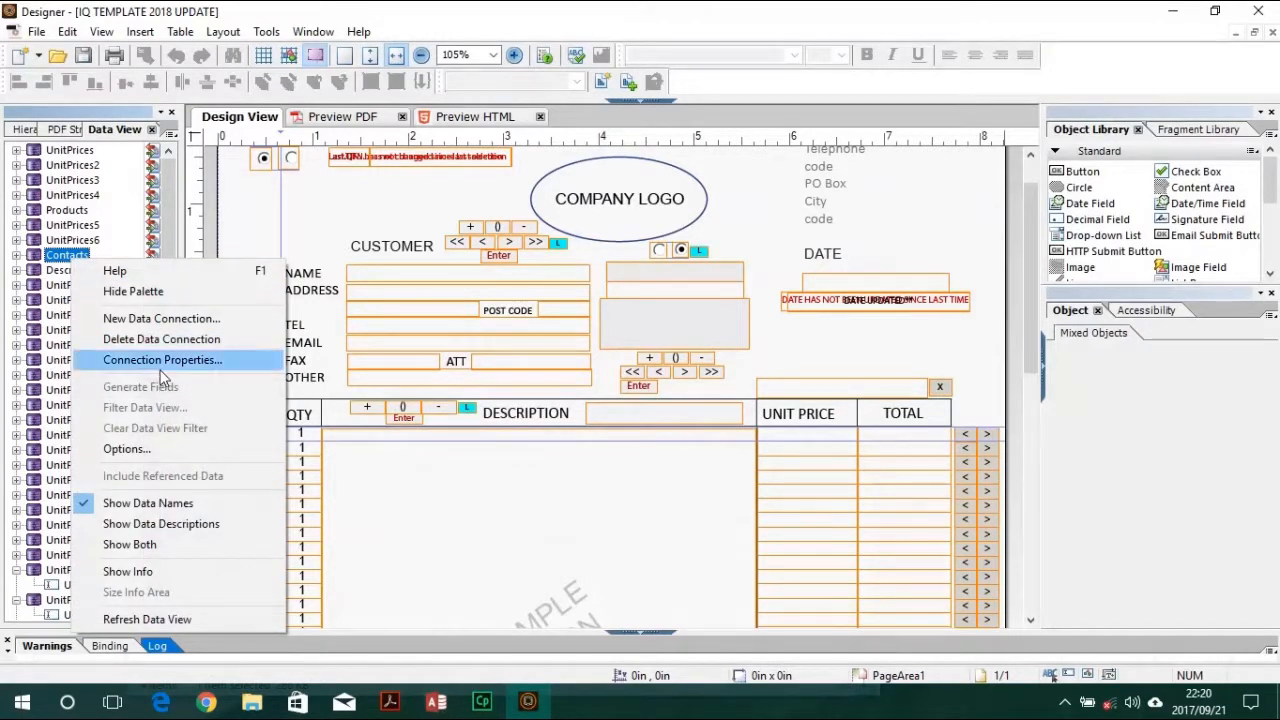
{"action": "left_click", "coordinate": [161, 362]}
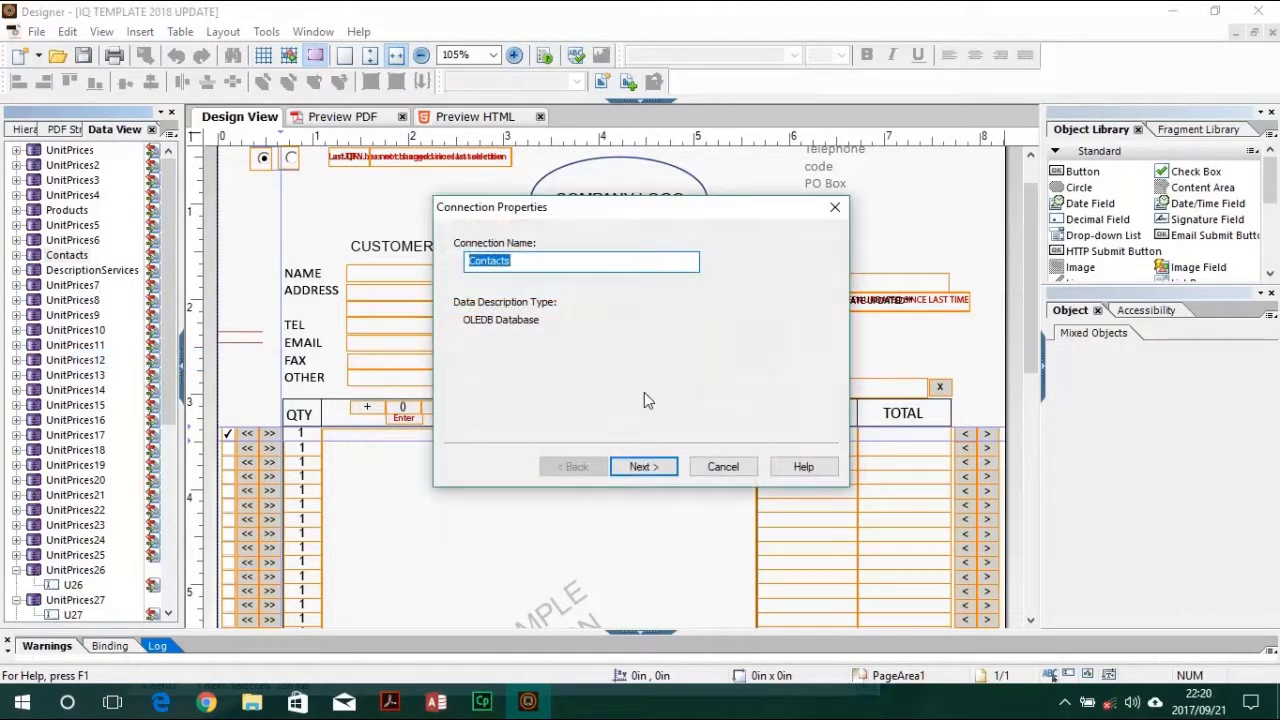
{"action": "left_click", "coordinate": [645, 467]}
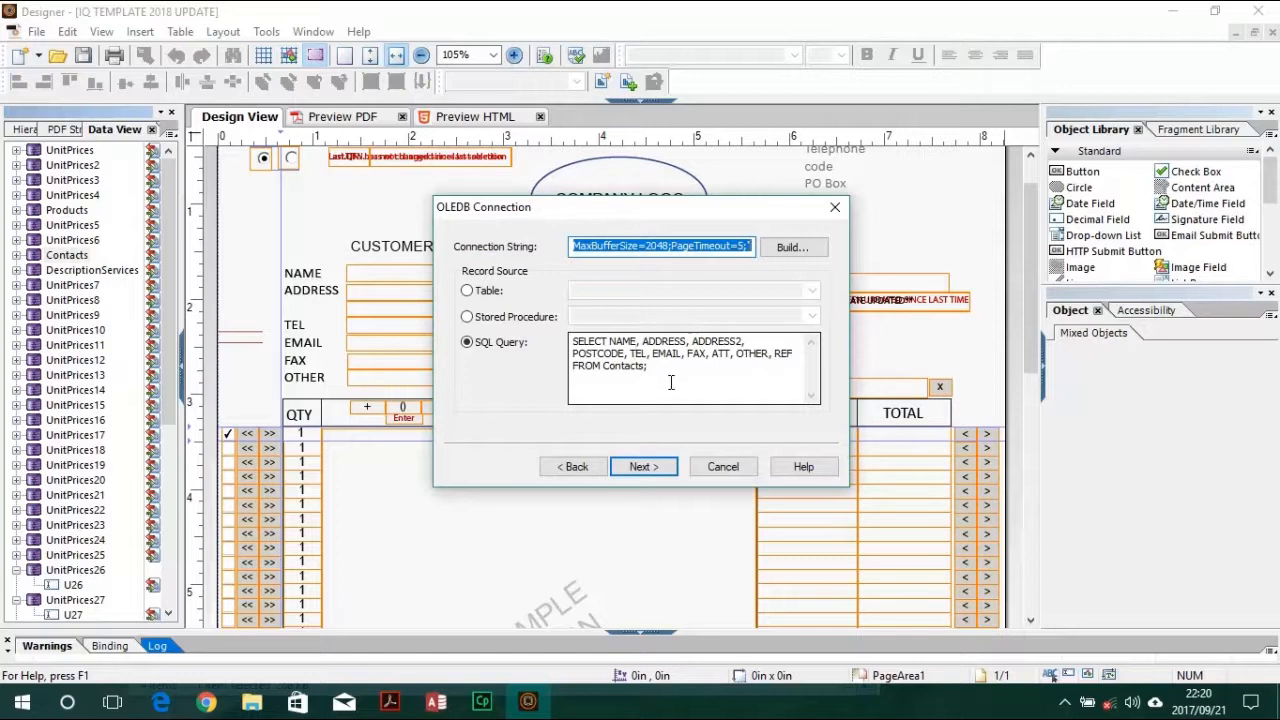
View the data source names offered for the Contacts connection and locate the IQ DATA2 database file in the DYNAMIC IQS FORMS TEMPLATE folder.
{"action": "left_click", "coordinate": [790, 247]}
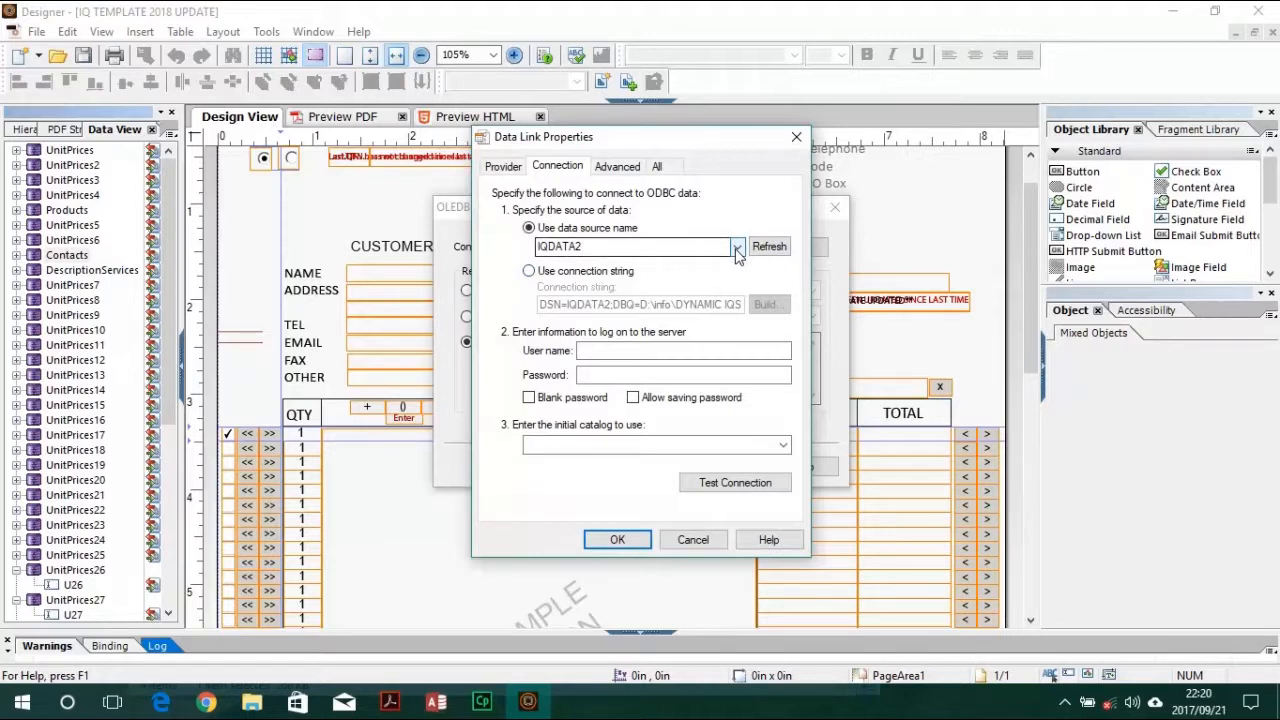
{"action": "left_click", "coordinate": [736, 248]}
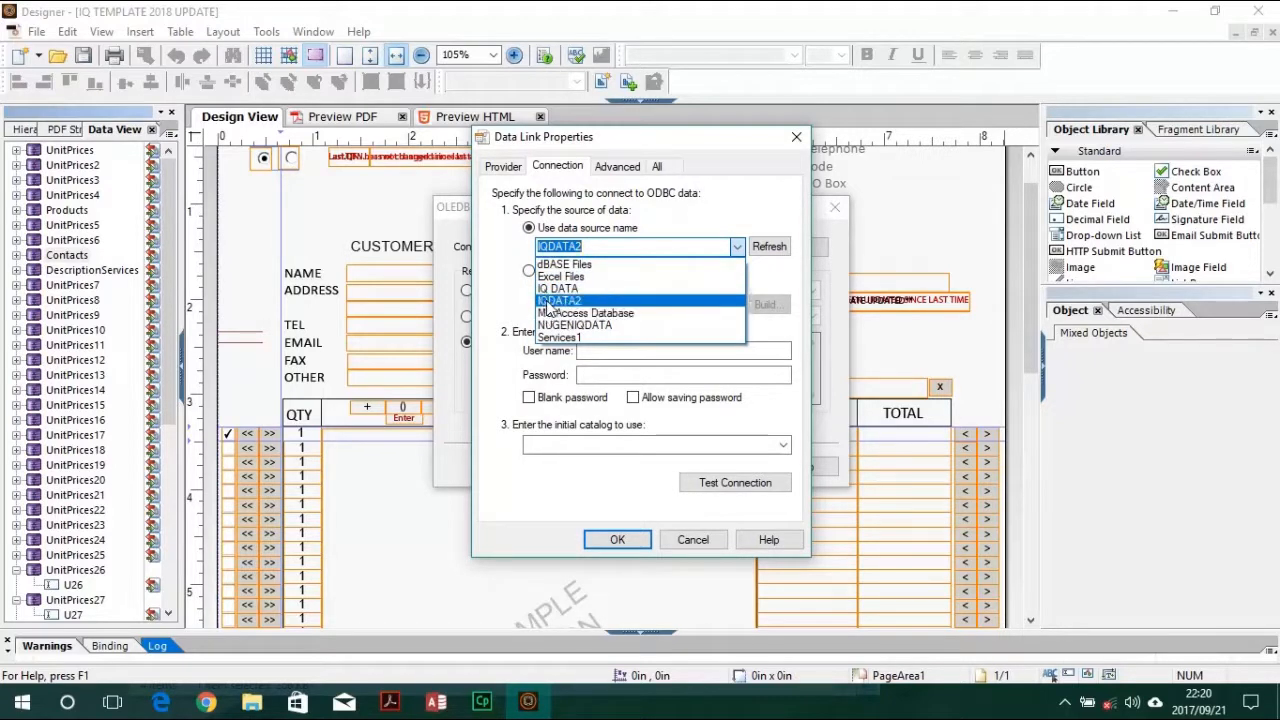
{"action": "left_click", "coordinate": [252, 702]}
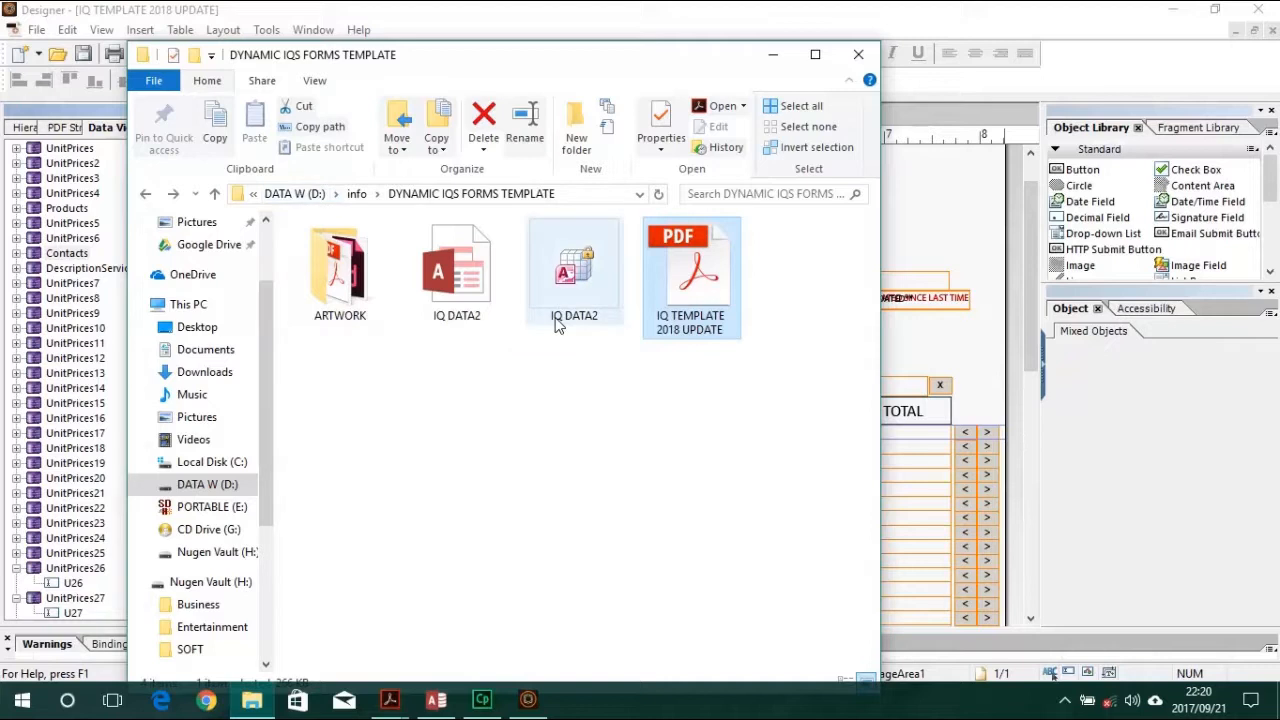
{"action": "left_click", "coordinate": [468, 305]}
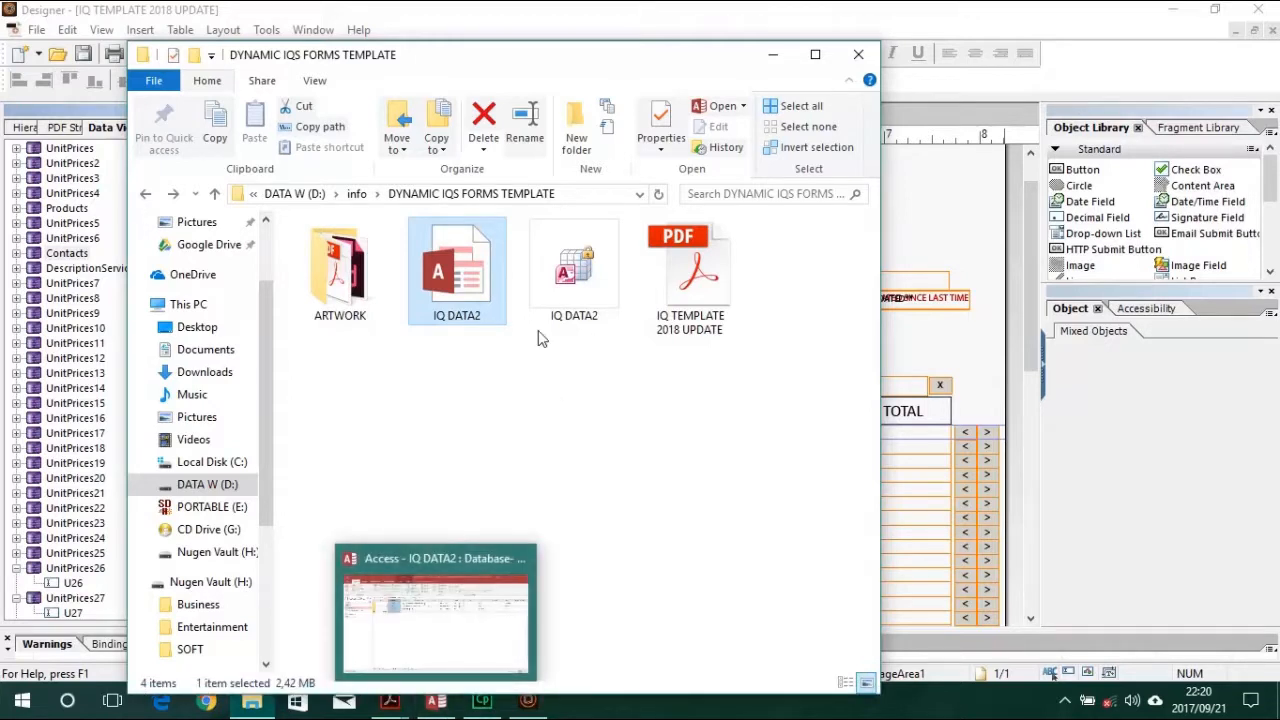
{"action": "left_click", "coordinate": [1035, 22]}
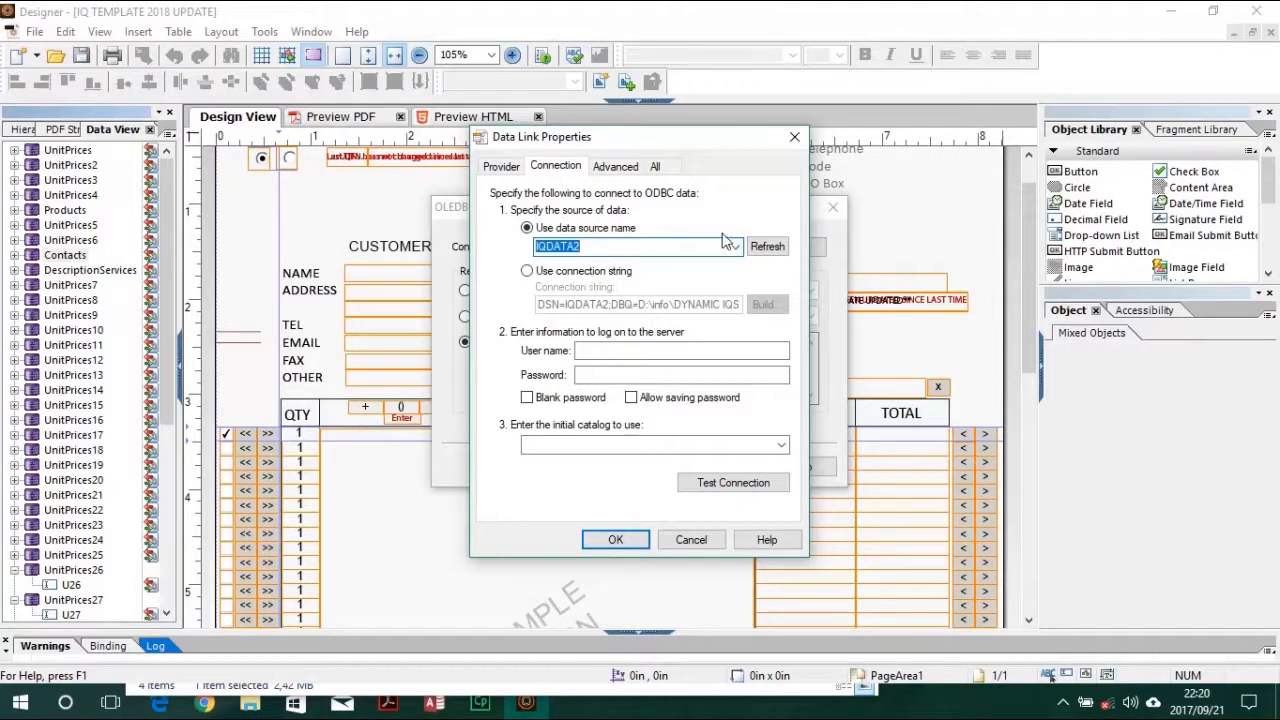
Select IQDATA2 as the Contacts data source, test the connection, and close the connection settings without saving.
{"action": "left_click", "coordinate": [735, 247]}
{"action": "left_click", "coordinate": [657, 300]}
{"action": "left_click", "coordinate": [737, 482]}
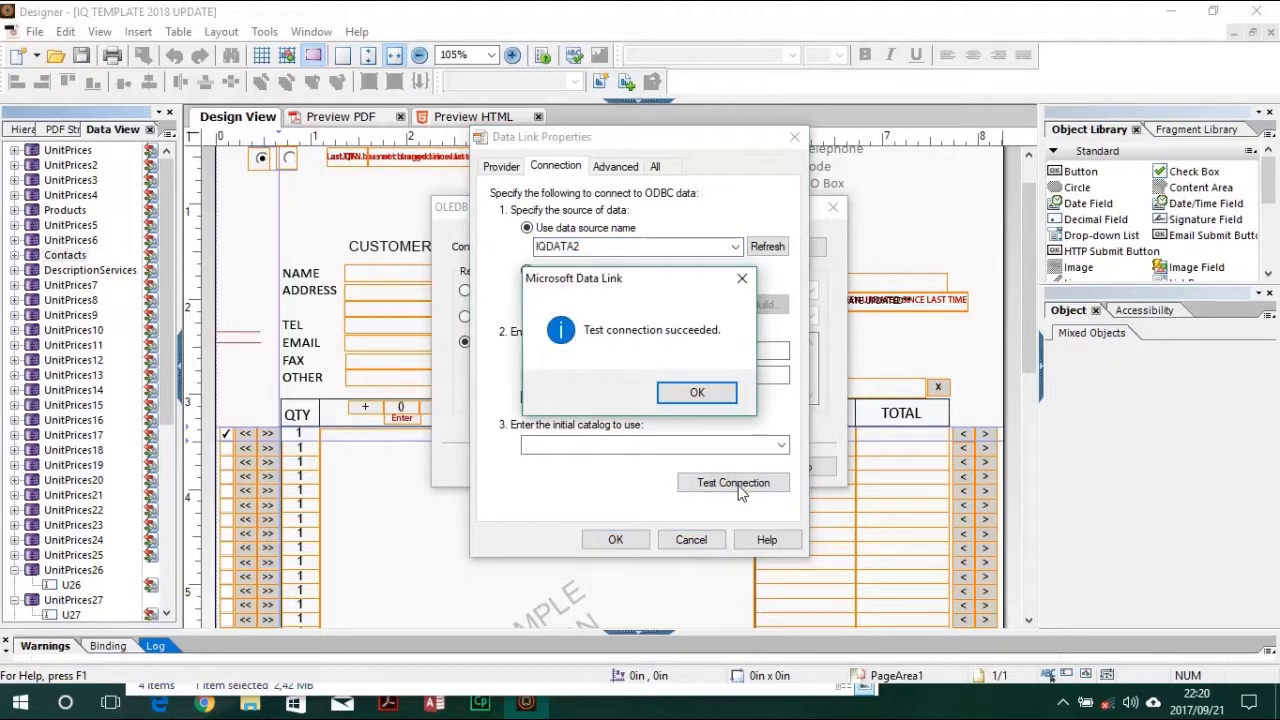
{"action": "left_click", "coordinate": [725, 399]}
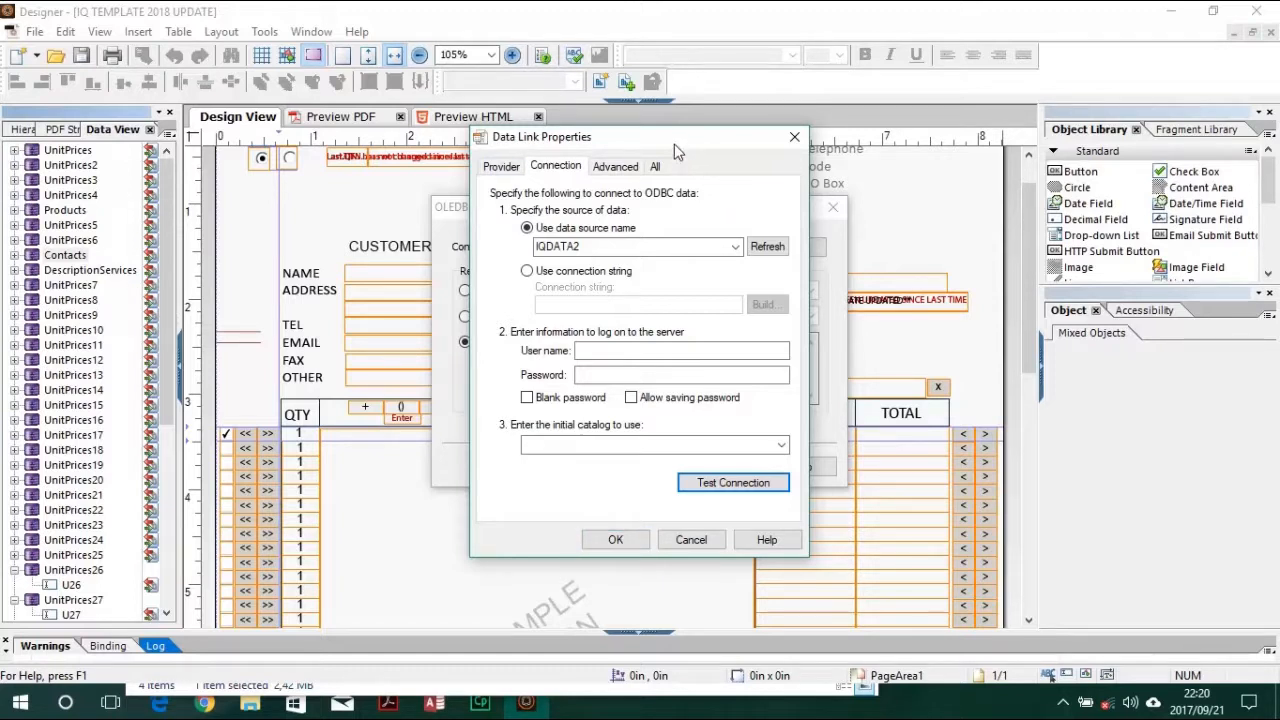
{"action": "left_click_drag", "start_coordinate": [678, 140], "coordinate": [730, 154]}
{"action": "left_click_drag", "start_coordinate": [624, 160], "coordinate": [538, 178]}
{"action": "left_click", "coordinate": [754, 170]}
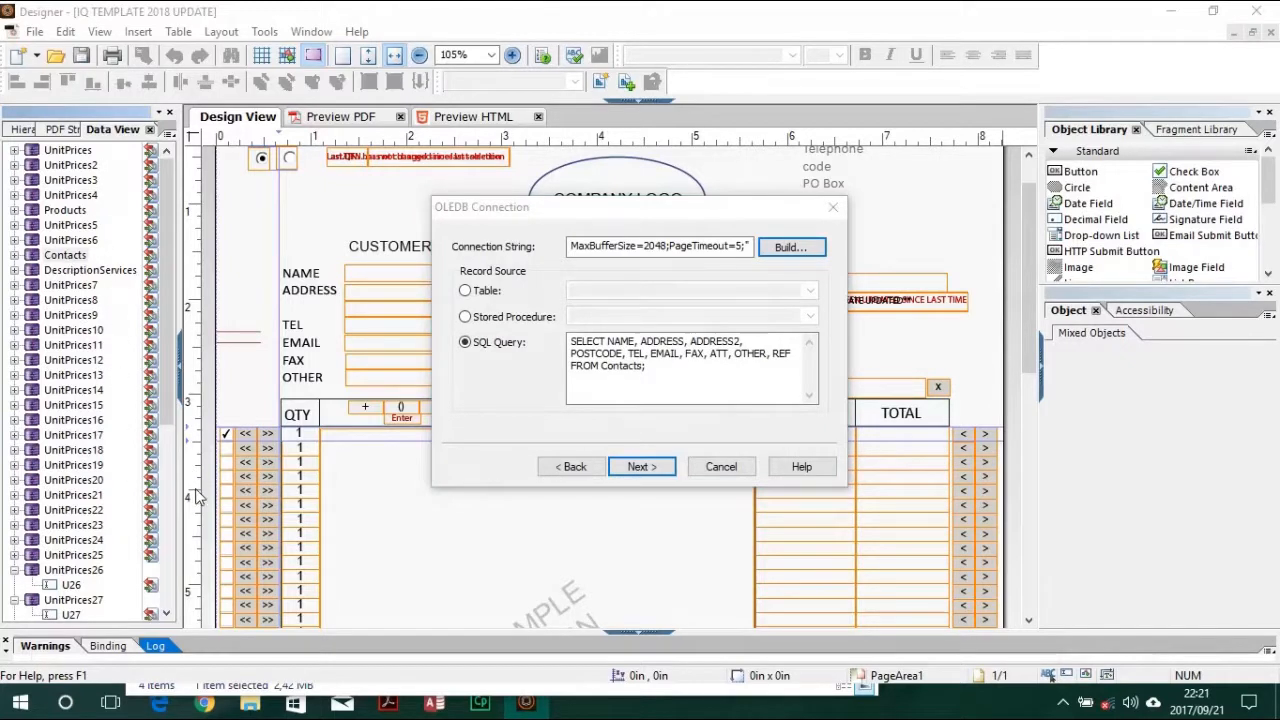
{"action": "left_click", "coordinate": [720, 466]}
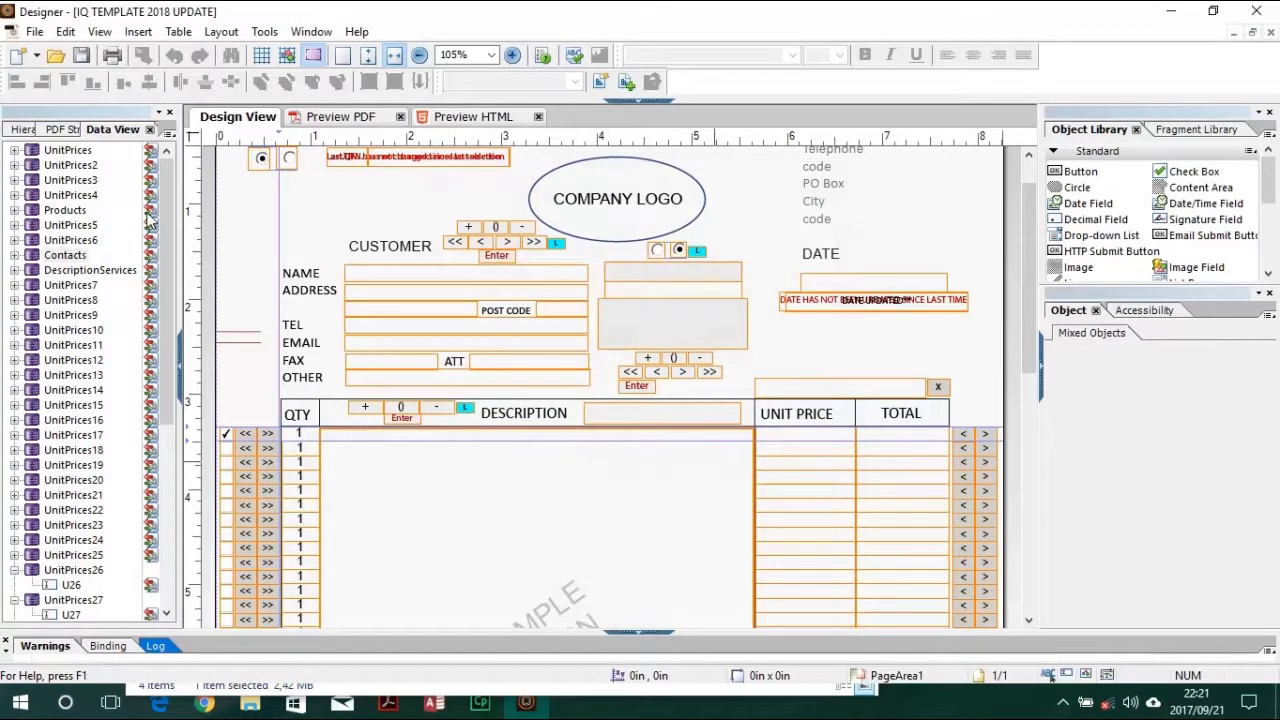
Open the UnitPrices connection properties and go through its SQL query to the data link settings.
{"action": "right_click", "coordinate": [88, 156]}
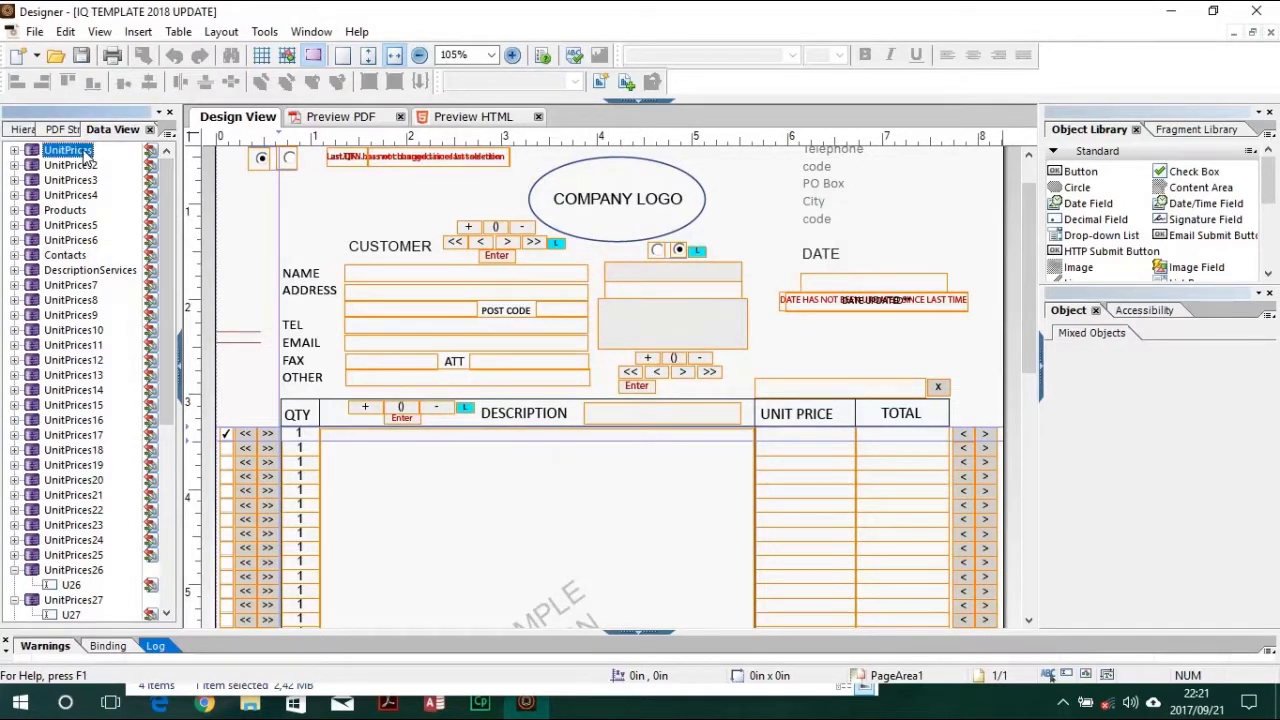
{"action": "left_click", "coordinate": [168, 253]}
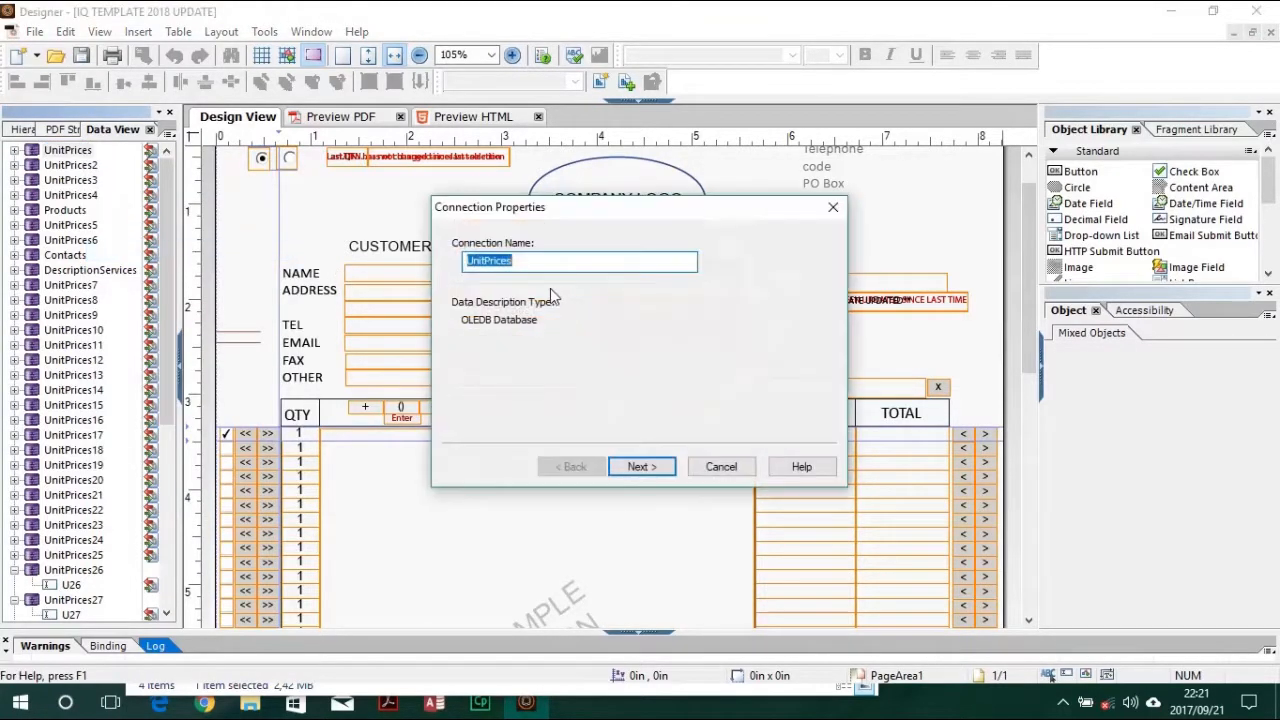
{"action": "left_click", "coordinate": [646, 466]}
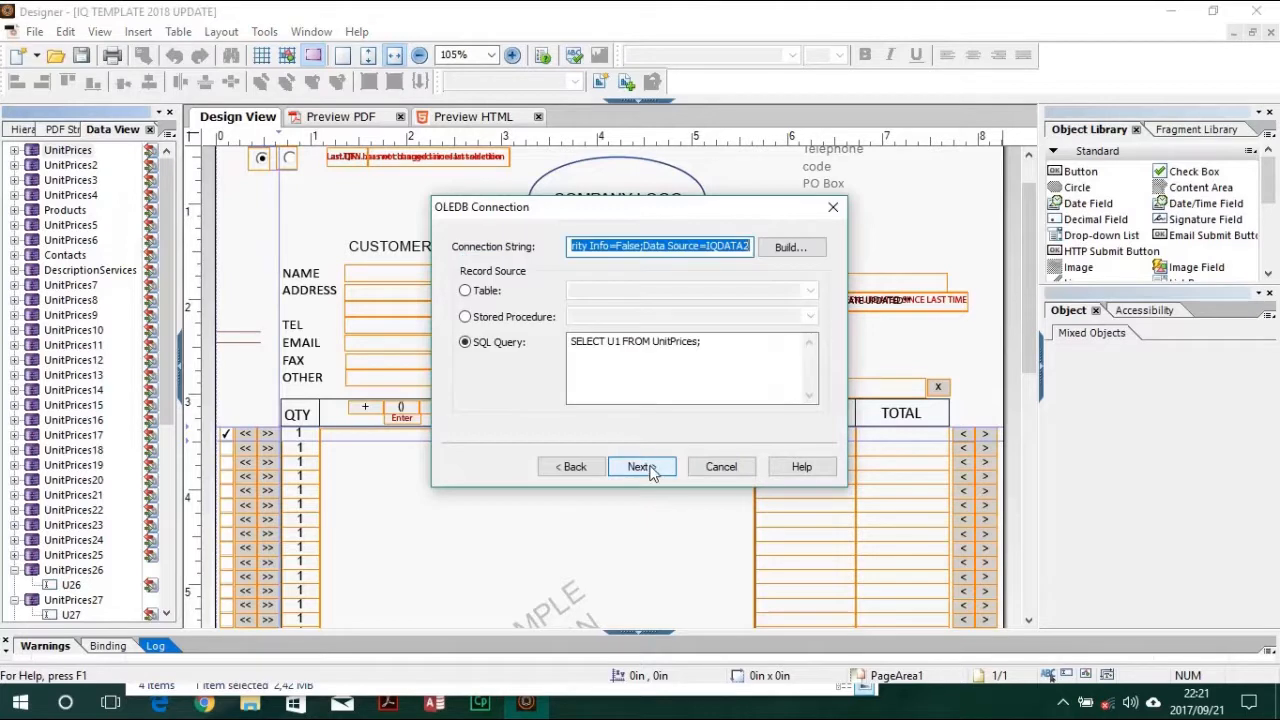
{"action": "left_click", "coordinate": [795, 250]}
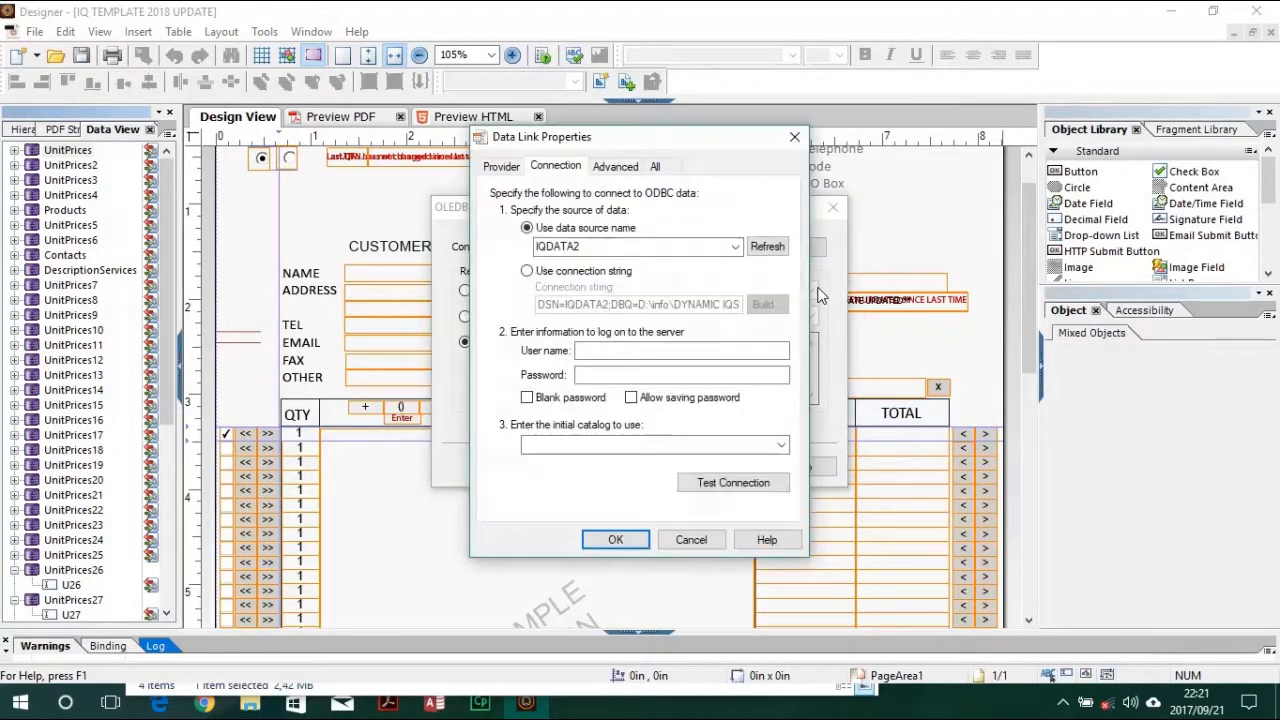
Review the data source names available for the UnitPrices connection, choose IQDATA2, and cancel the data link settings.
{"action": "left_click", "coordinate": [733, 247]}
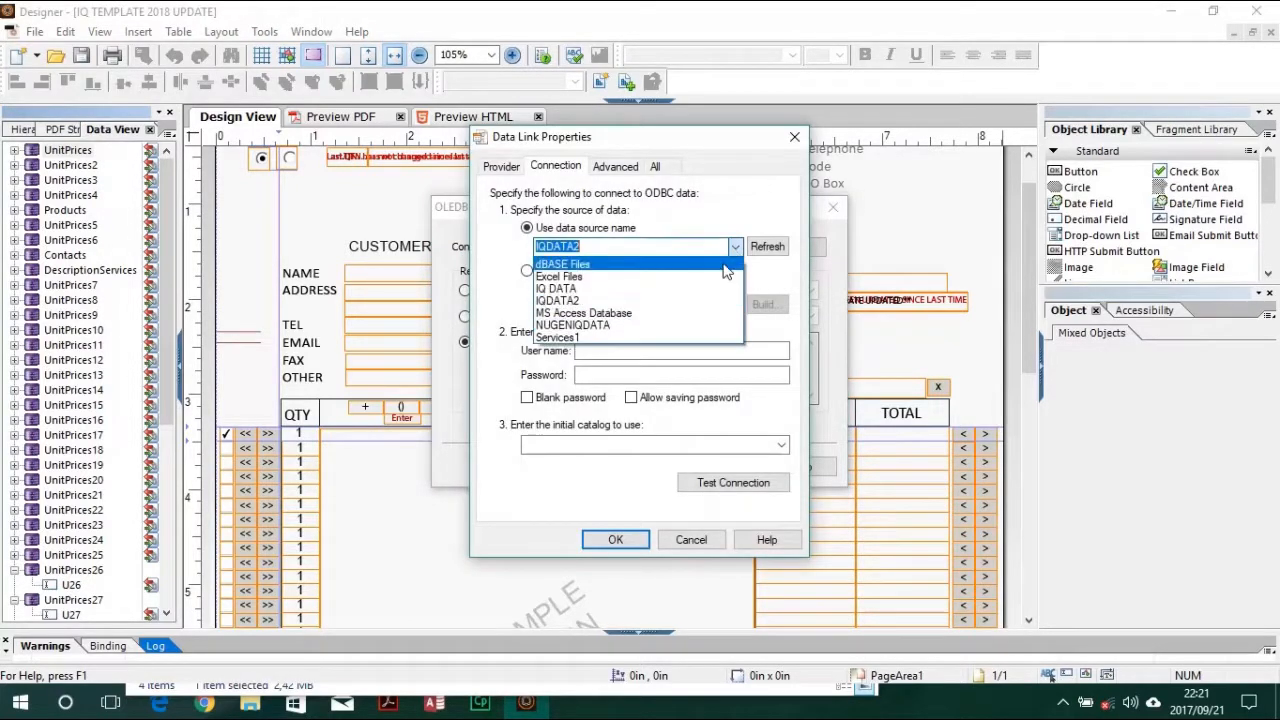
{"action": "left_click", "coordinate": [598, 301]}
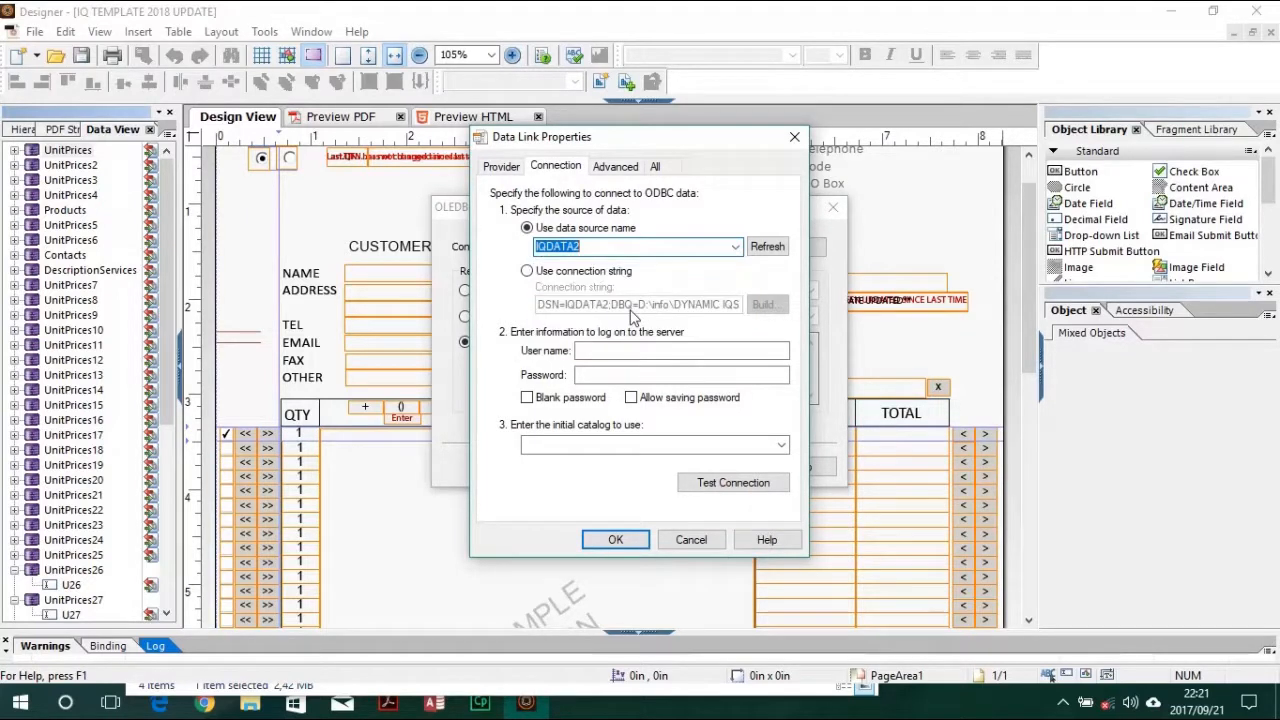
{"action": "left_click", "coordinate": [735, 247]}
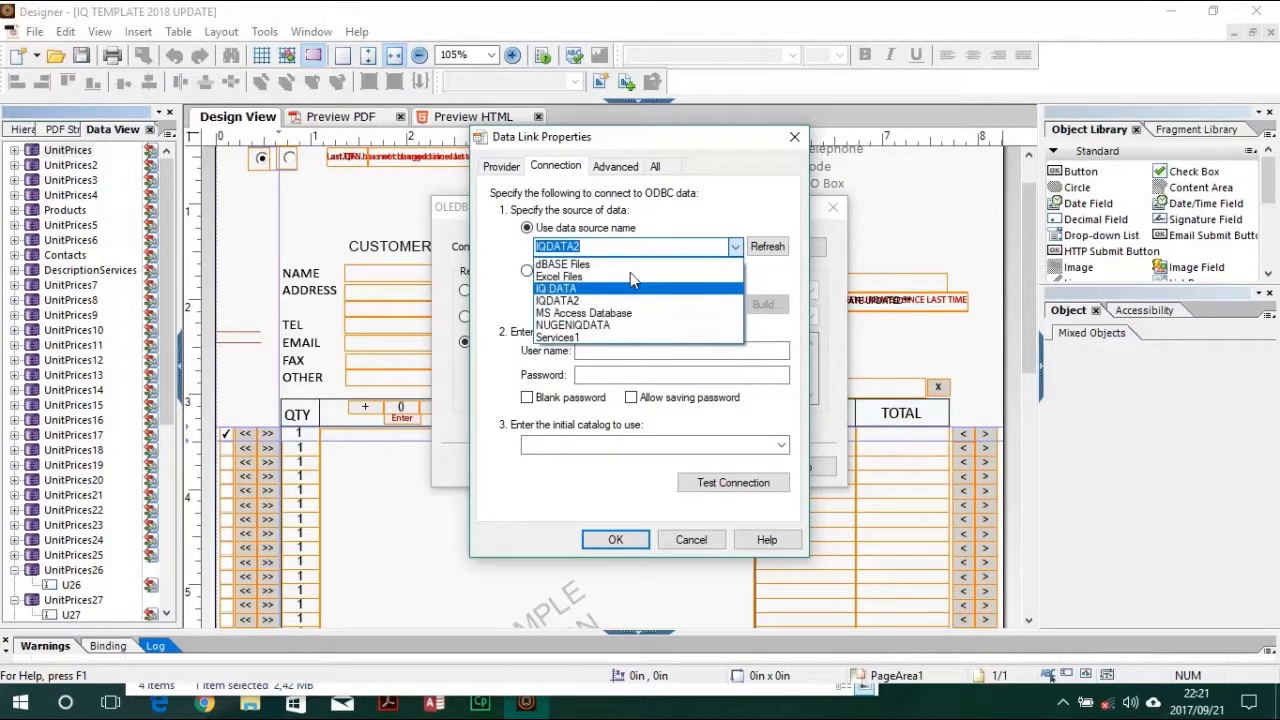
{"action": "left_click", "coordinate": [600, 292]}
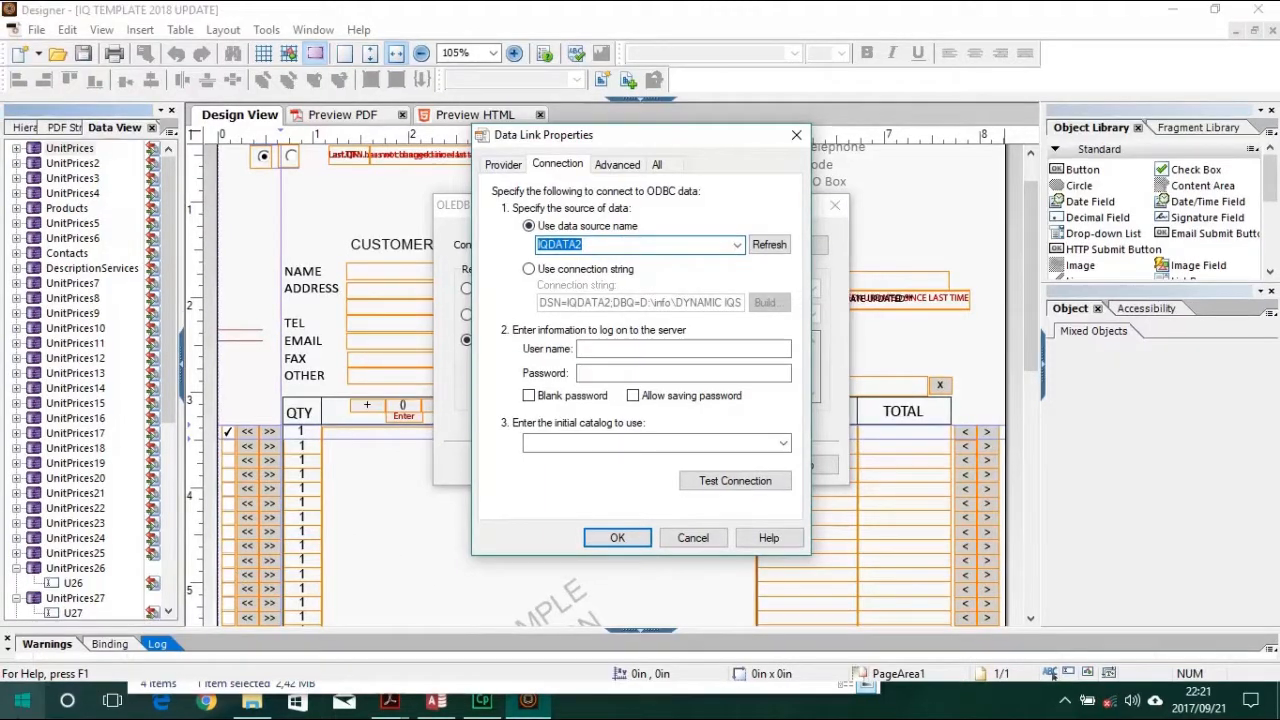
{"action": "left_click", "coordinate": [20, 702]}
{"action": "left_click", "coordinate": [20, 702]}
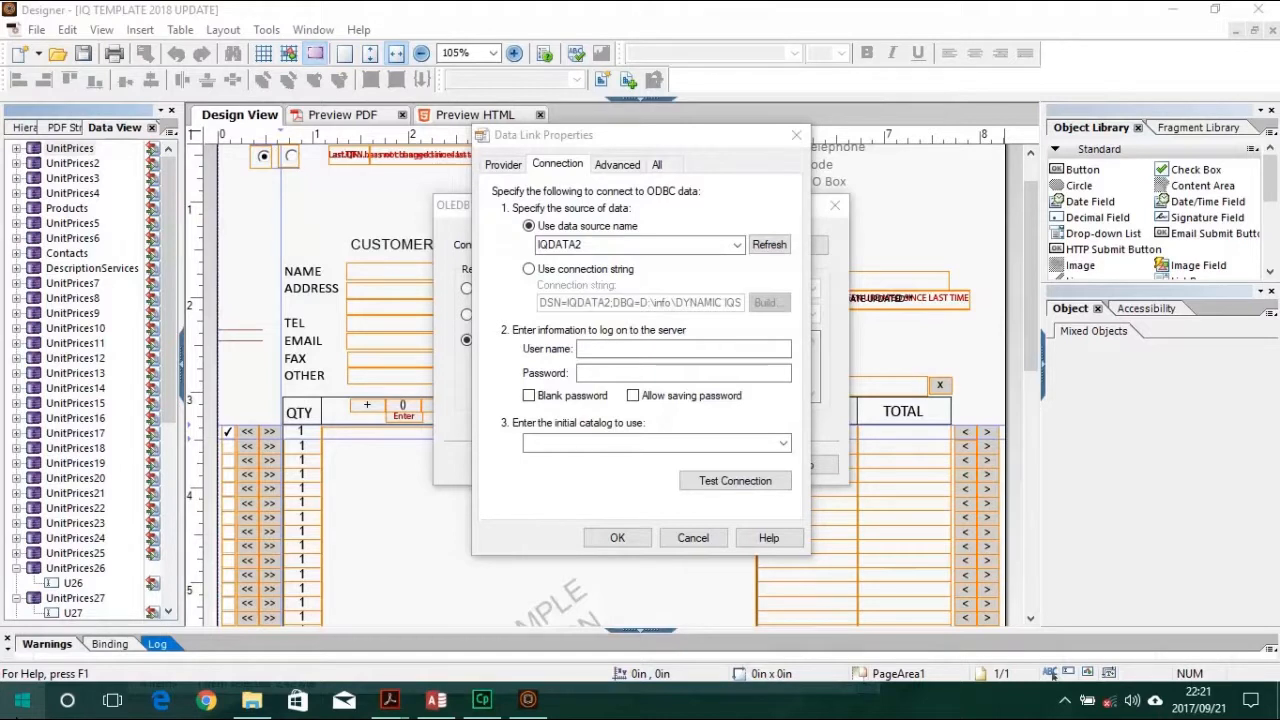
{"action": "left_click", "coordinate": [610, 244]}
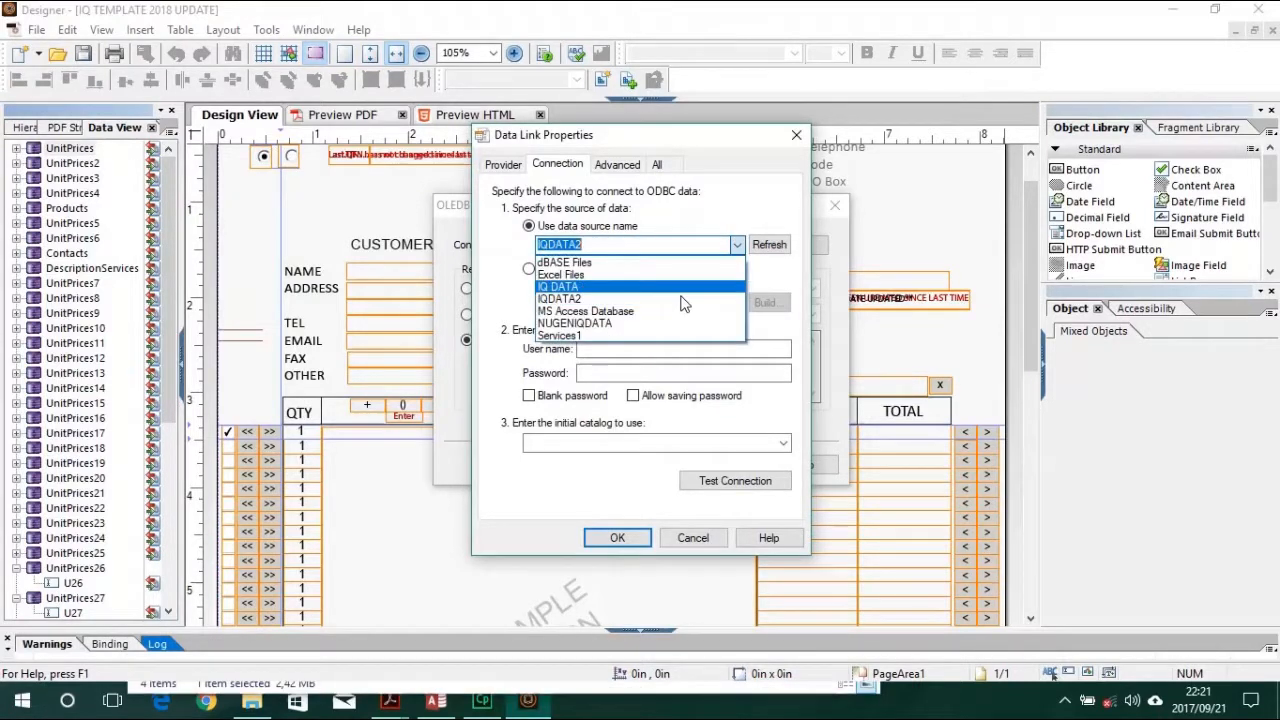
{"action": "left_click", "coordinate": [609, 298]}
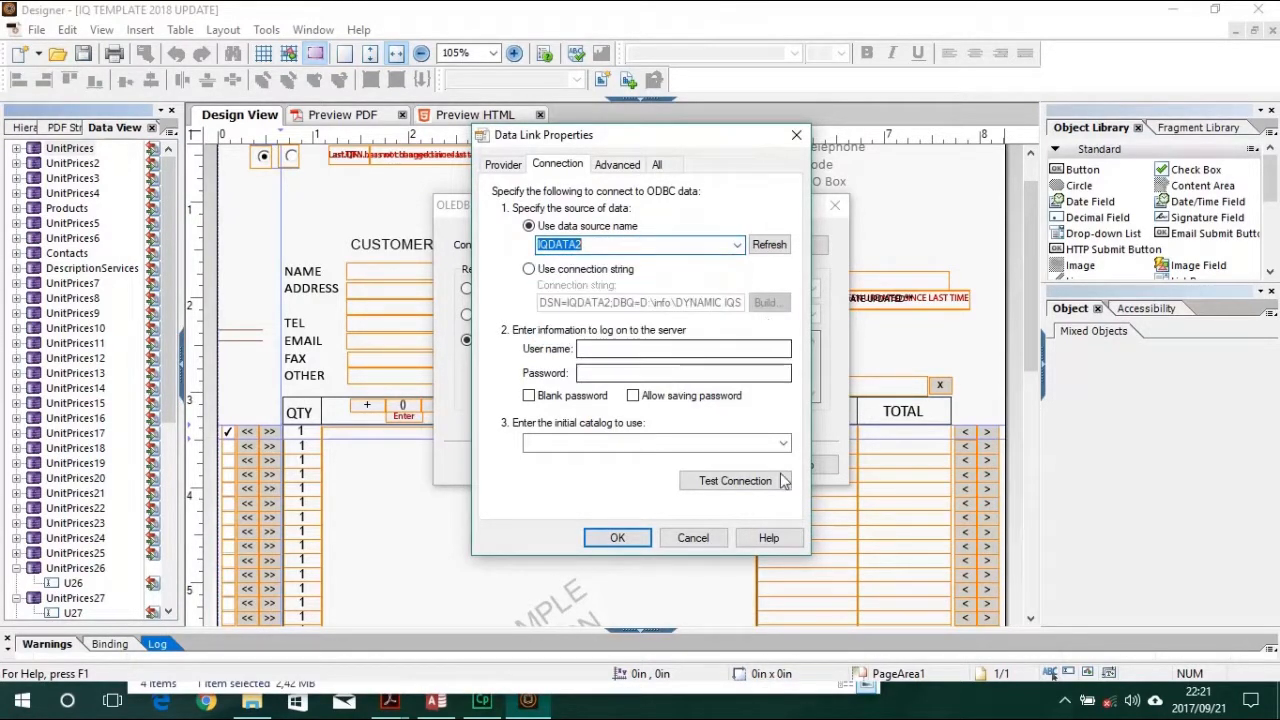
{"action": "left_click", "coordinate": [693, 537]}
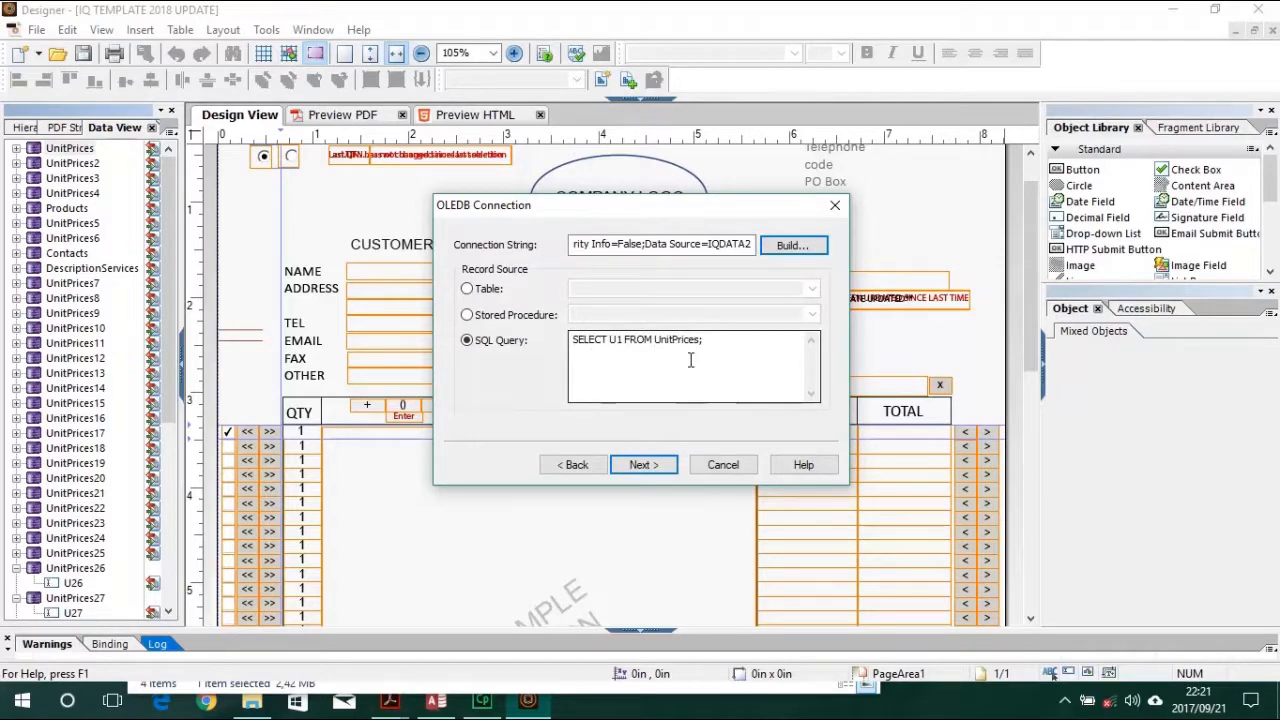
Compare the UnitPrices SQL query with the U1 column of the UnitPrices table in Access, then return to Designer and cancel the connection dialog.
{"action": "left_click", "coordinate": [436, 702]}
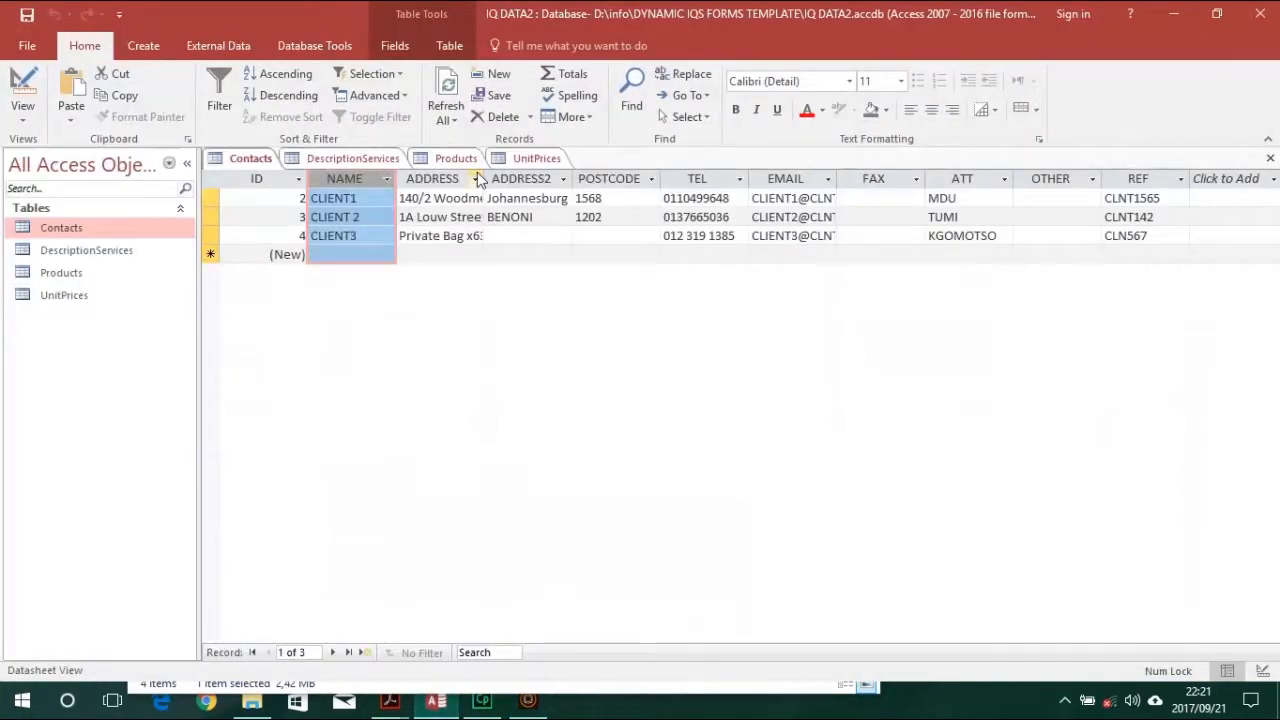
{"action": "left_click", "coordinate": [524, 157]}
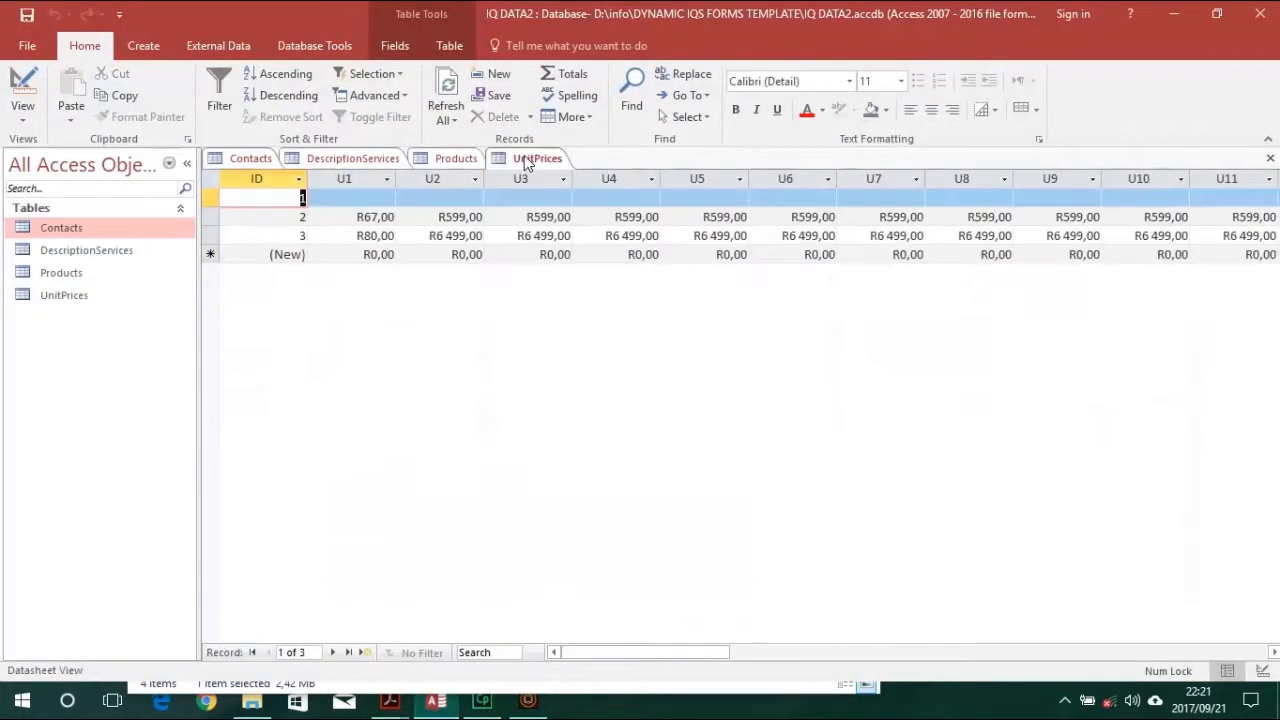
{"action": "left_click", "coordinate": [364, 178]}
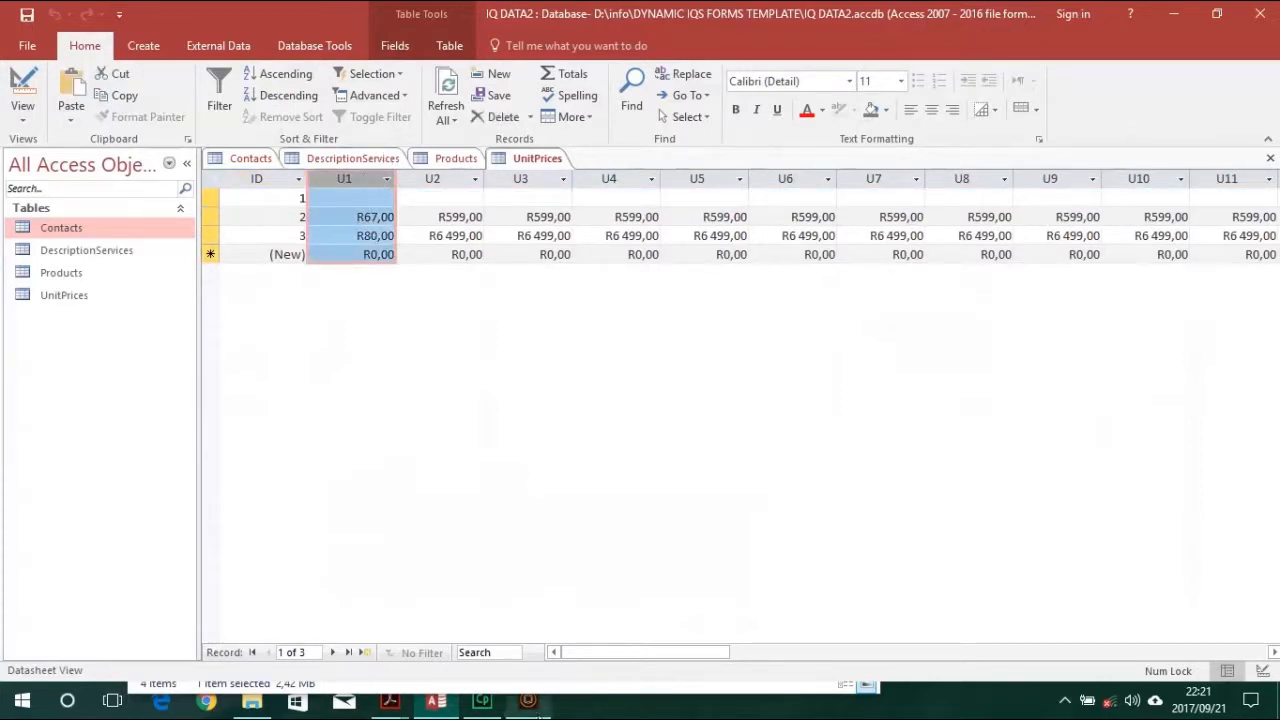
{"action": "left_click", "coordinate": [528, 700]}
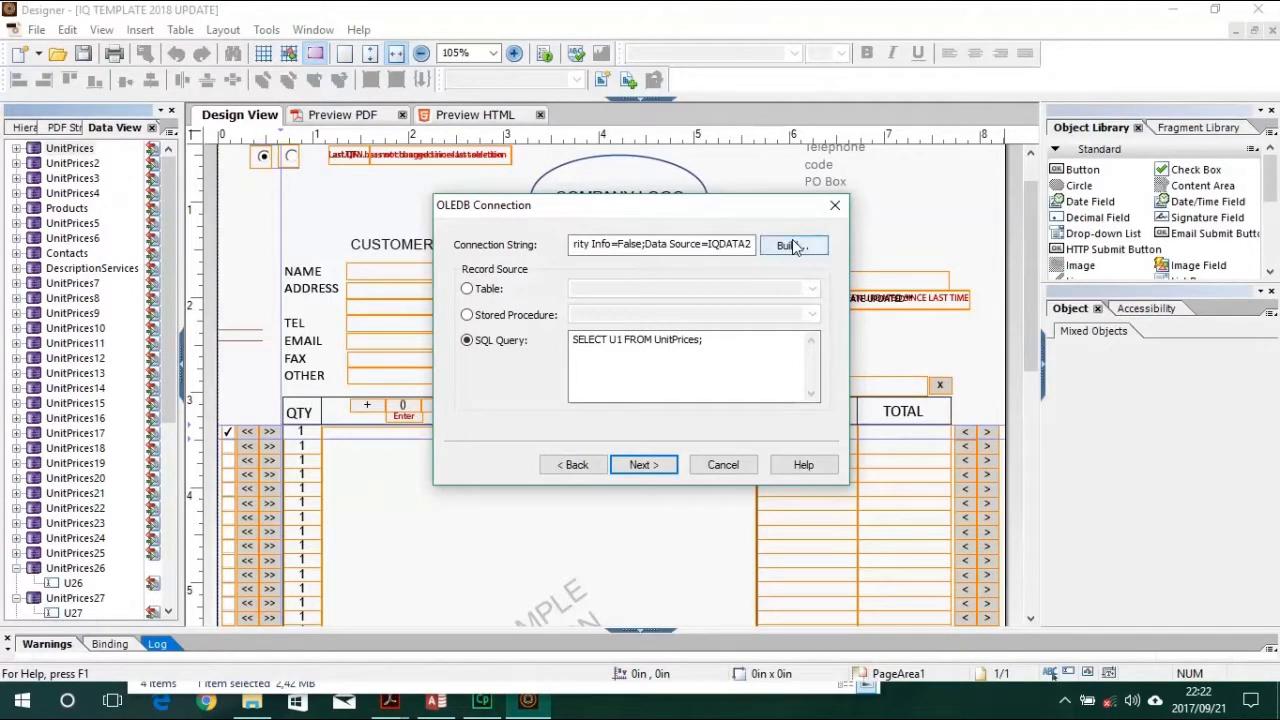
{"action": "left_click", "coordinate": [722, 465]}
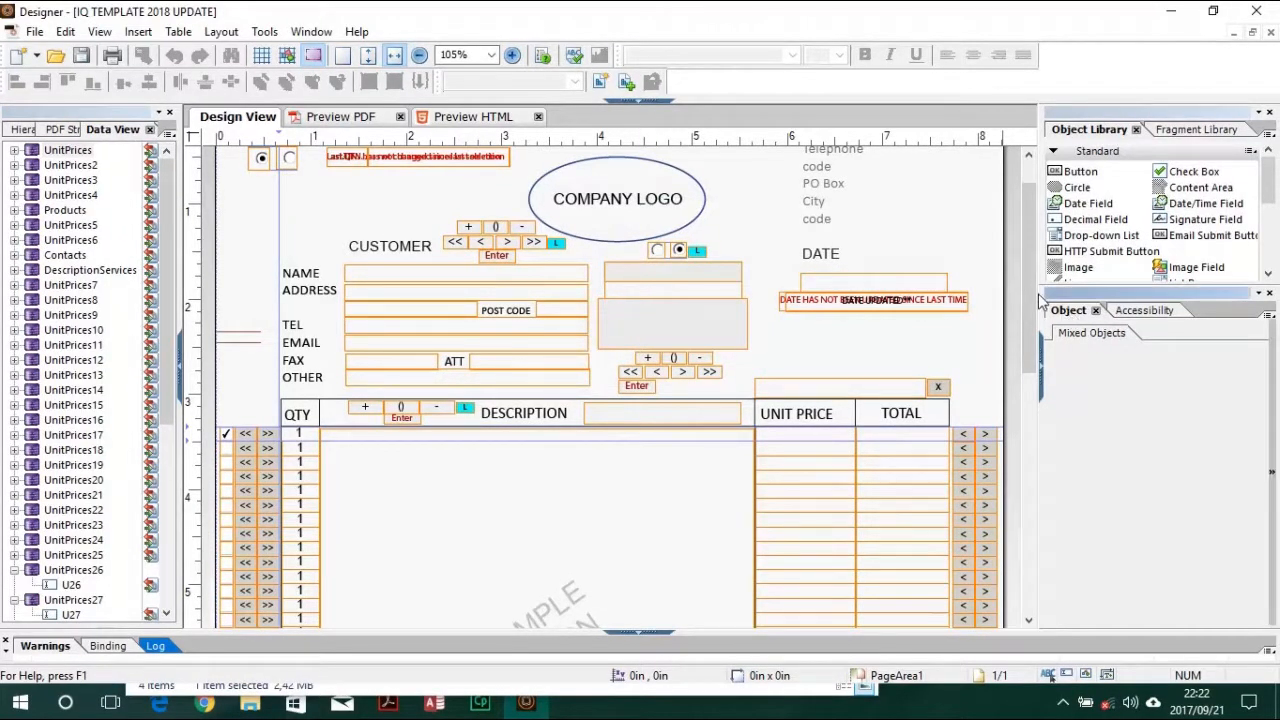
{"action": "scroll", "coordinate": [1020, 490], "scroll_direction": "down", "scroll_amount": 10}
{"action": "left_click_drag", "start_coordinate": [1020, 488], "coordinate": [1030, 245]}
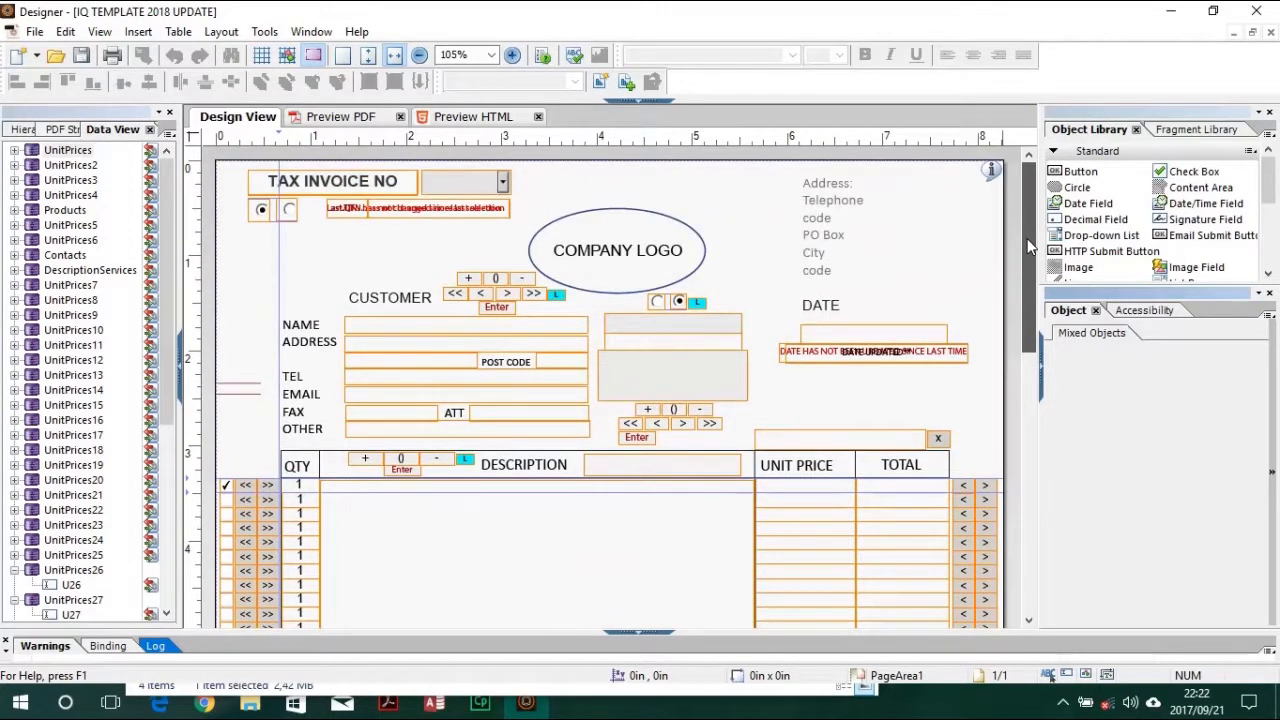
{"action": "mouse_move", "coordinate": [1030, 245]}
{"action": "left_mouse_down"}
{"action": "mouse_move", "coordinate": [1035, 530]}
{"action": "mouse_move", "coordinate": [1013, 391]}
{"action": "mouse_move", "coordinate": [1022, 264]}
{"action": "left_mouse_up"}
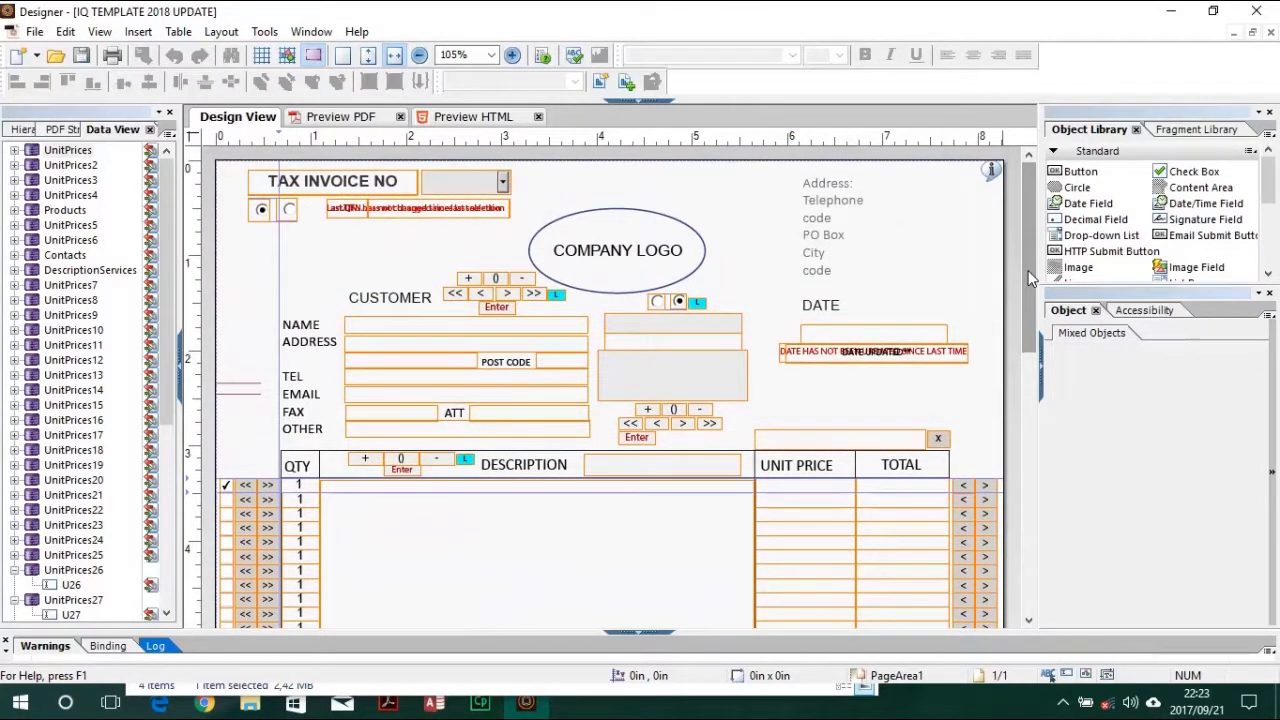